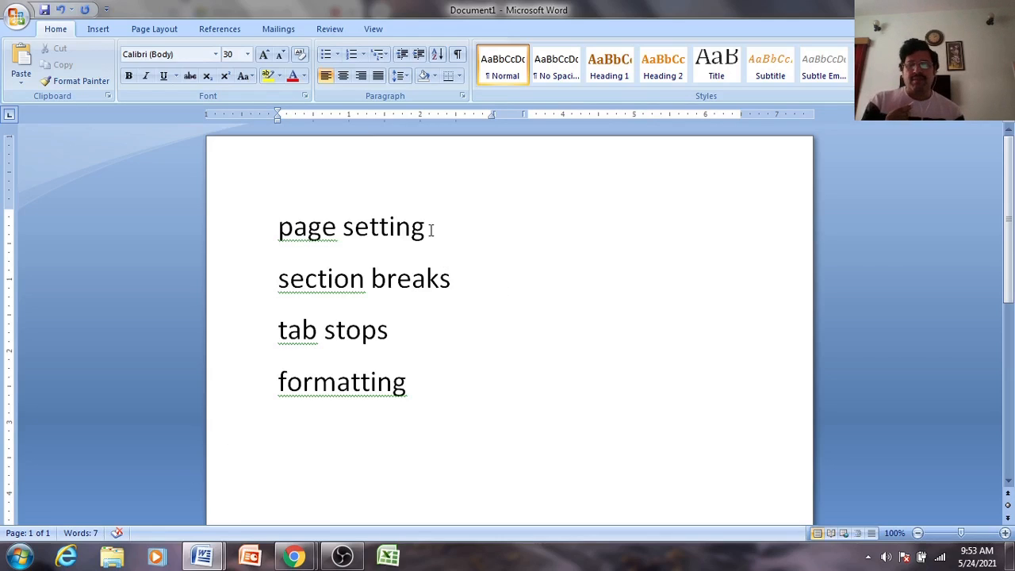
# - Switch the ribbon to the Page Layout tab for the four-topic document
pyautogui.click(159, 30)
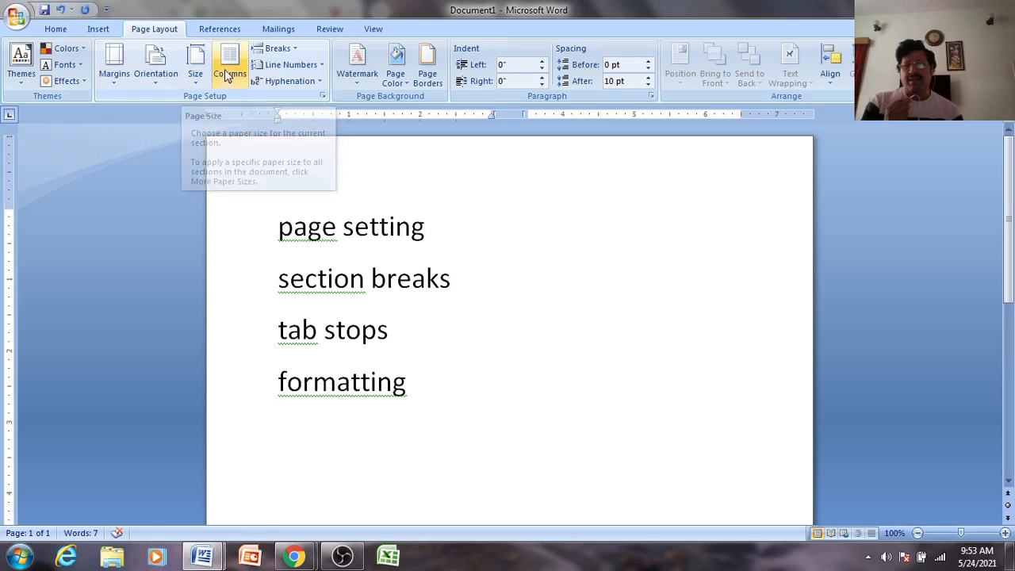
pyautogui.click(115, 65)
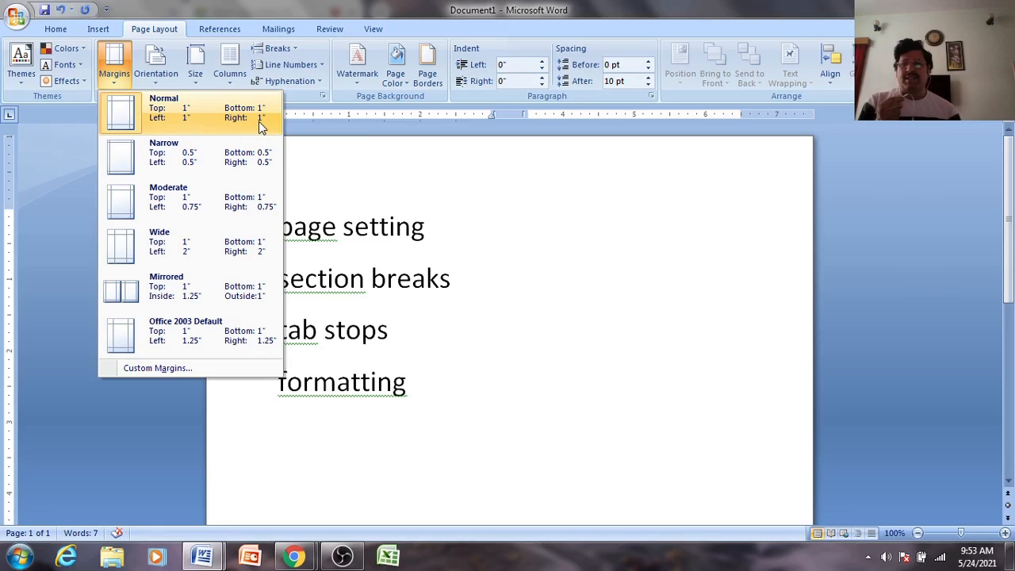
pyautogui.click(117, 120)
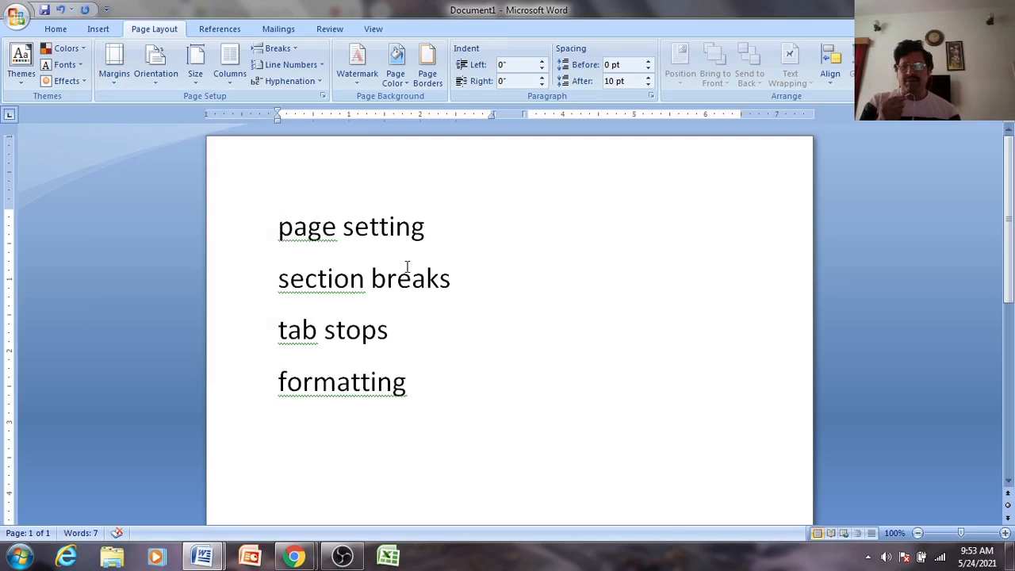
pyautogui.click(115, 75)
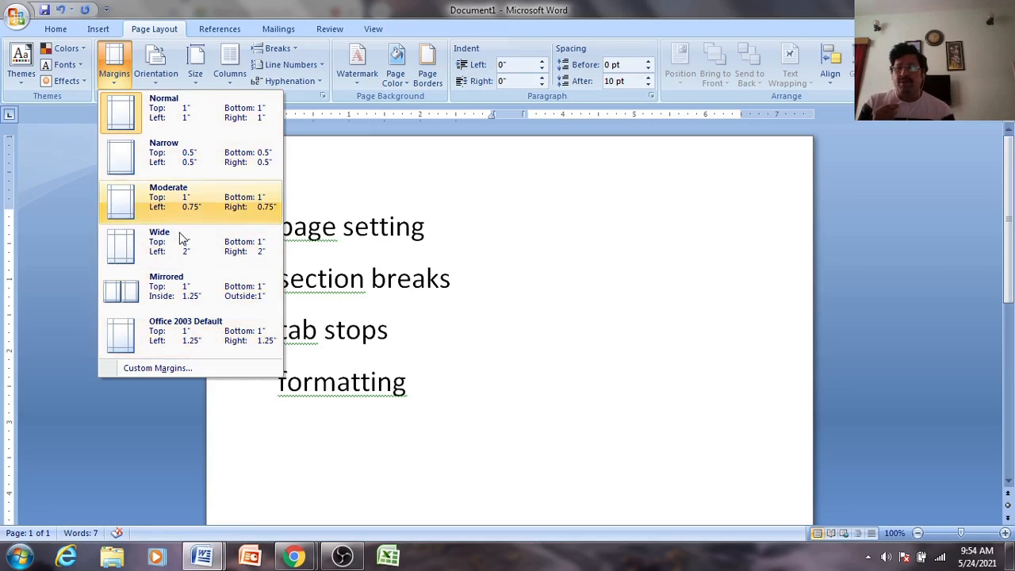
pyautogui.click(136, 201)
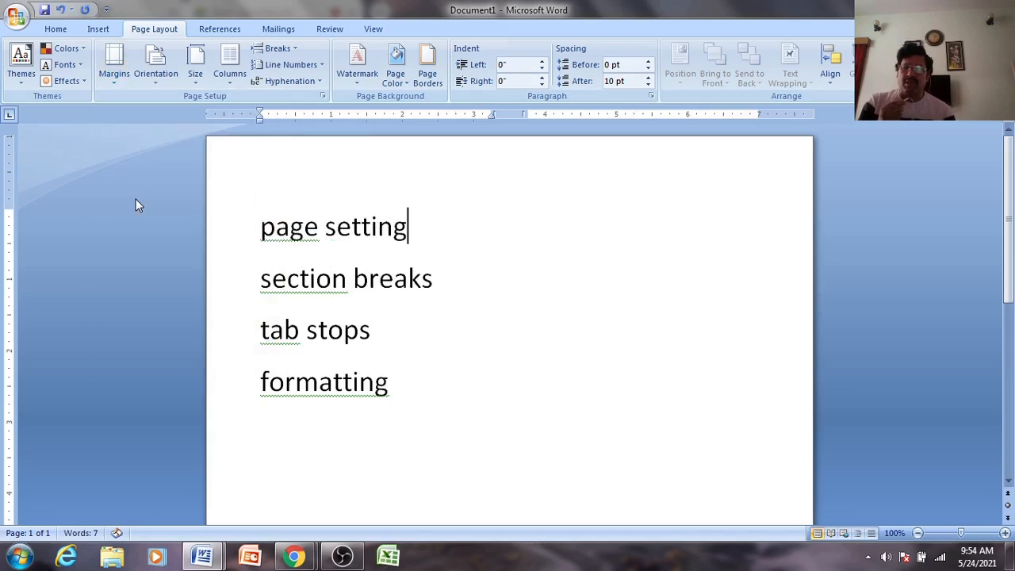
pyautogui.click(115, 65)
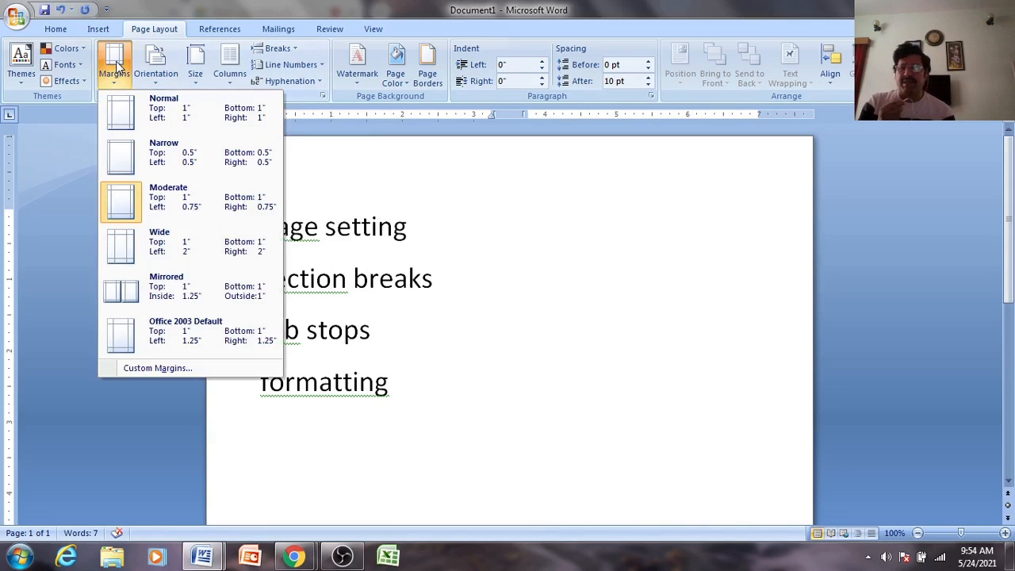
pyautogui.click(134, 112)
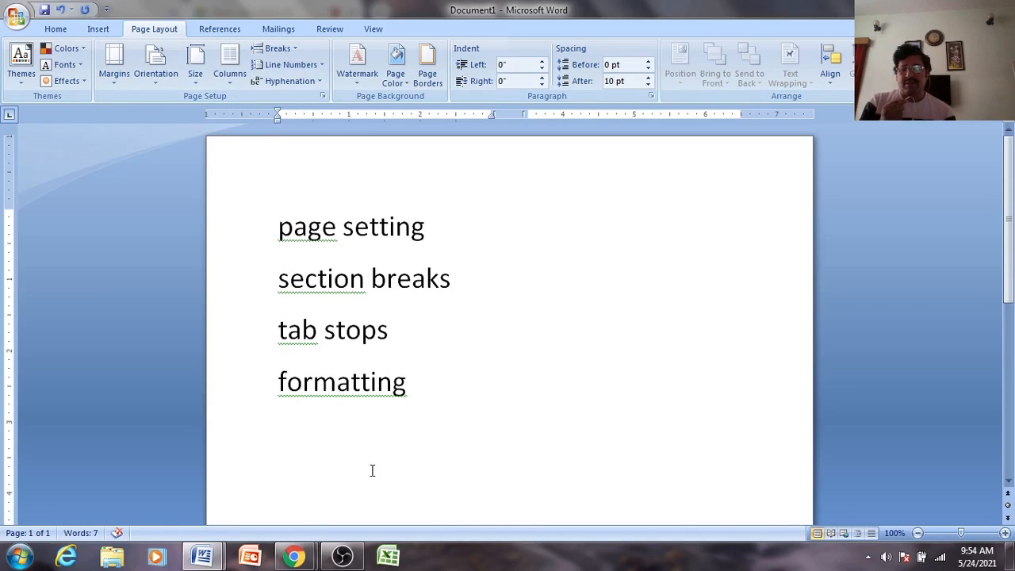
pyautogui.moveTo(294, 557)
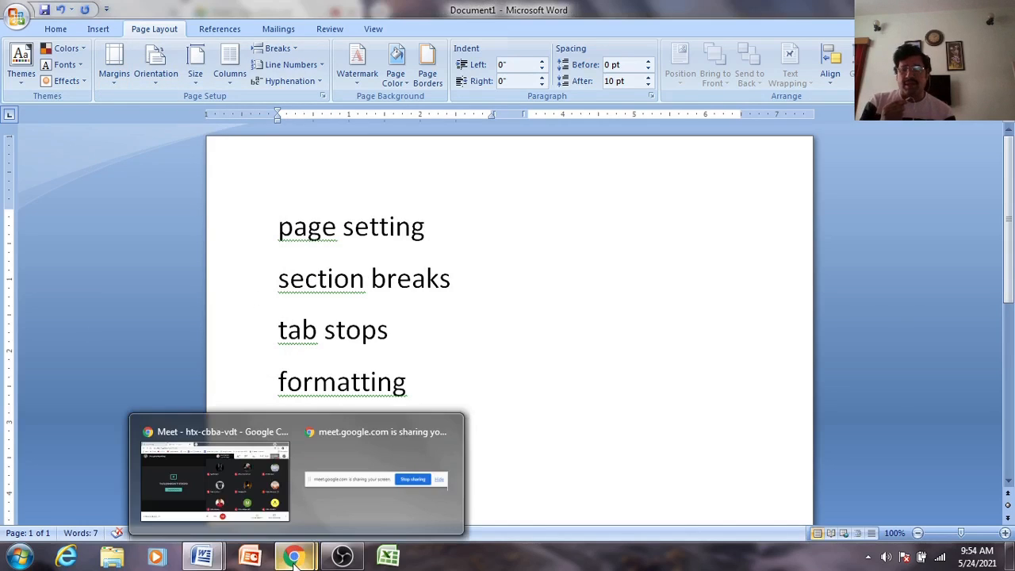
# - Switch to the Google Meet call and admit the first person waiting to join
pyautogui.click(238, 476)
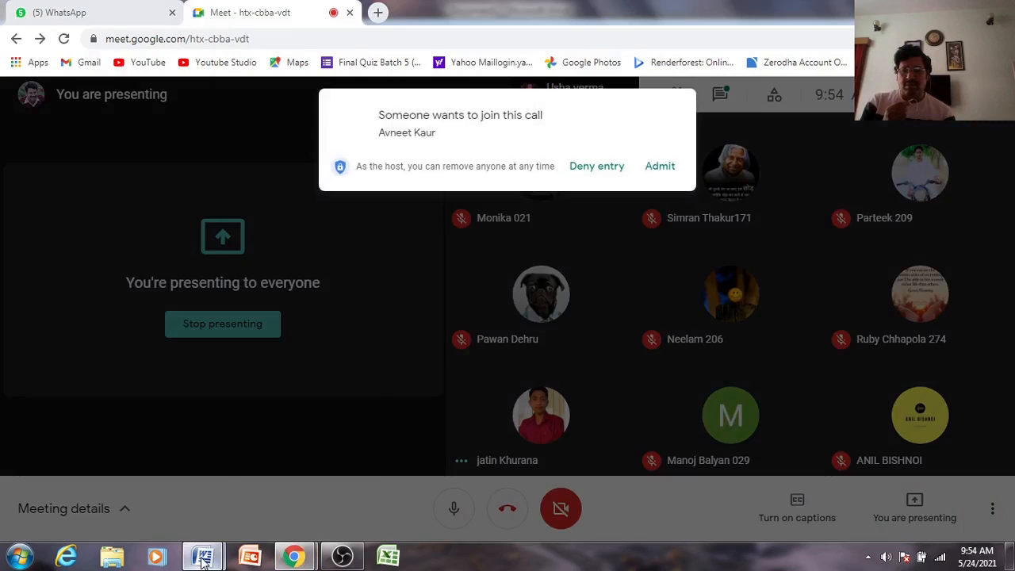
pyautogui.moveTo(203, 559)
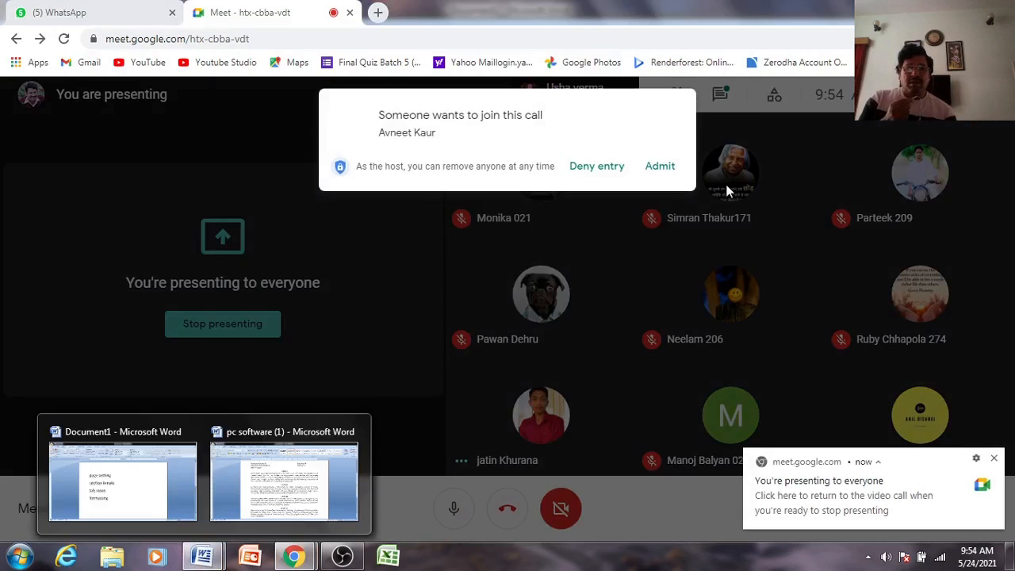
pyautogui.click(660, 168)
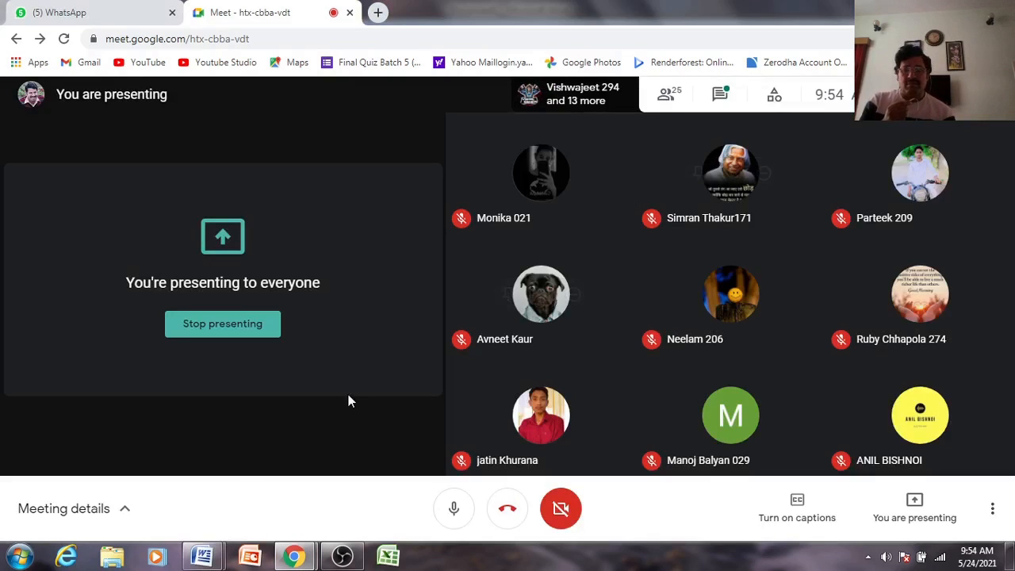
# - Return to Document1, dismiss the presenting notification, and close Orientation without changing it
pyautogui.moveTo(203, 557)
pyautogui.click(155, 513)
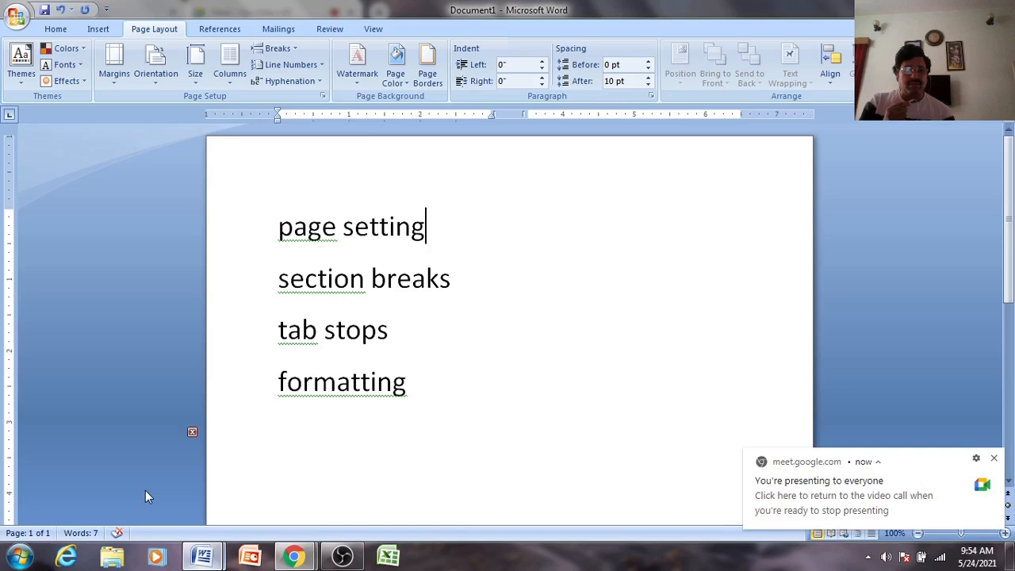
pyautogui.click(996, 461)
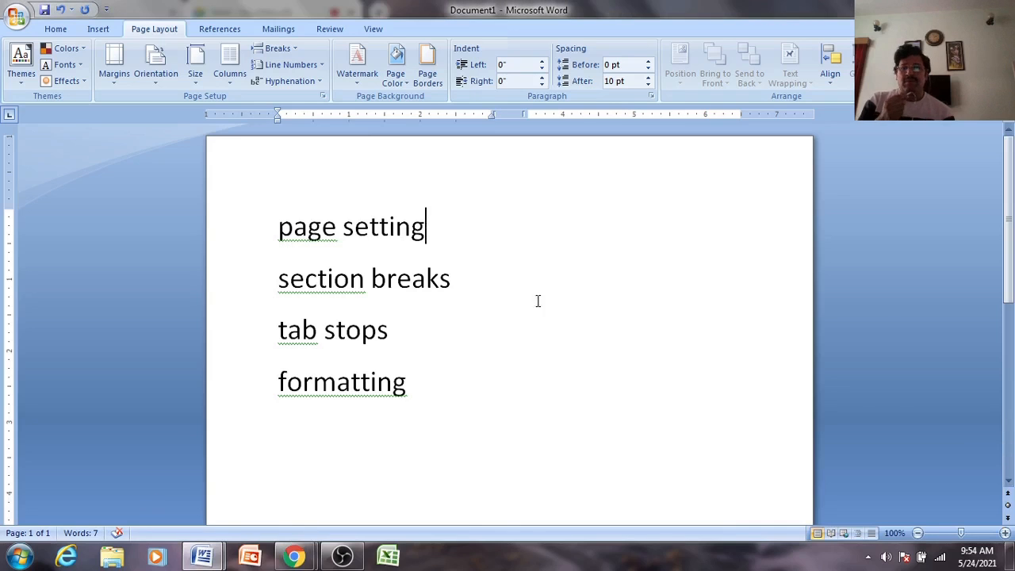
pyautogui.click(153, 68)
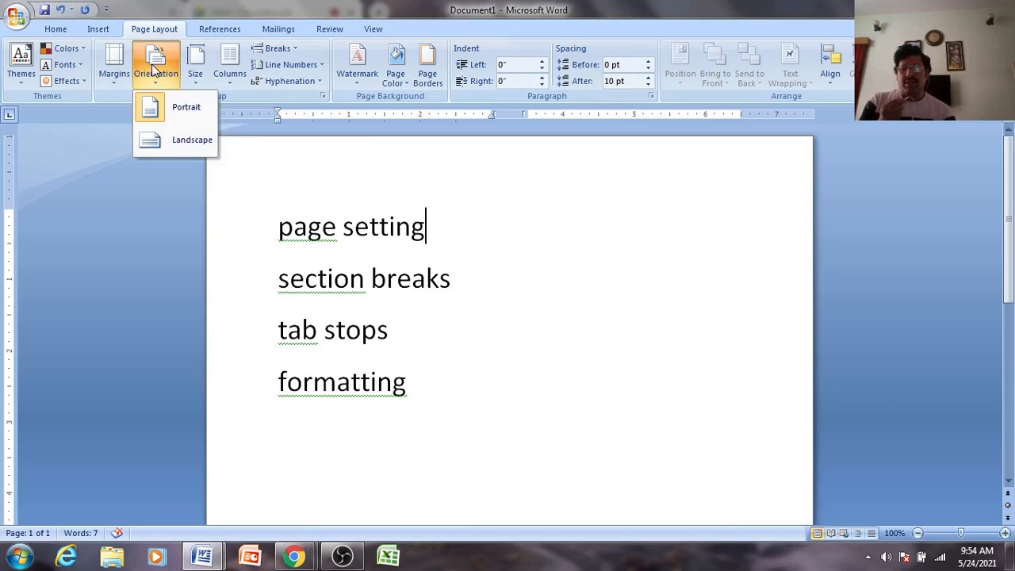
pyautogui.click(472, 282)
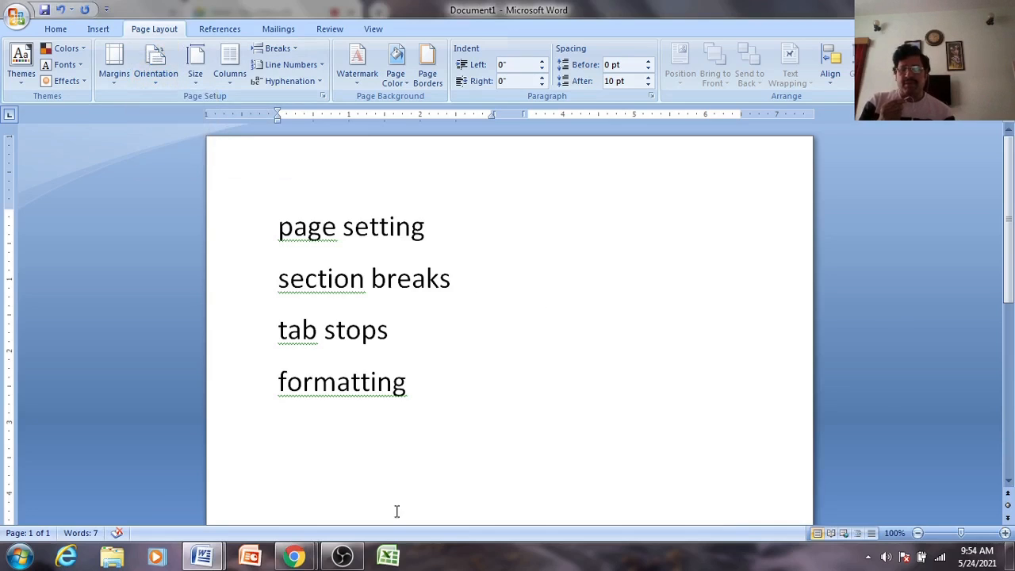
# - Go back to Google Meet and admit the second person waiting to join
pyautogui.moveTo(293, 557)
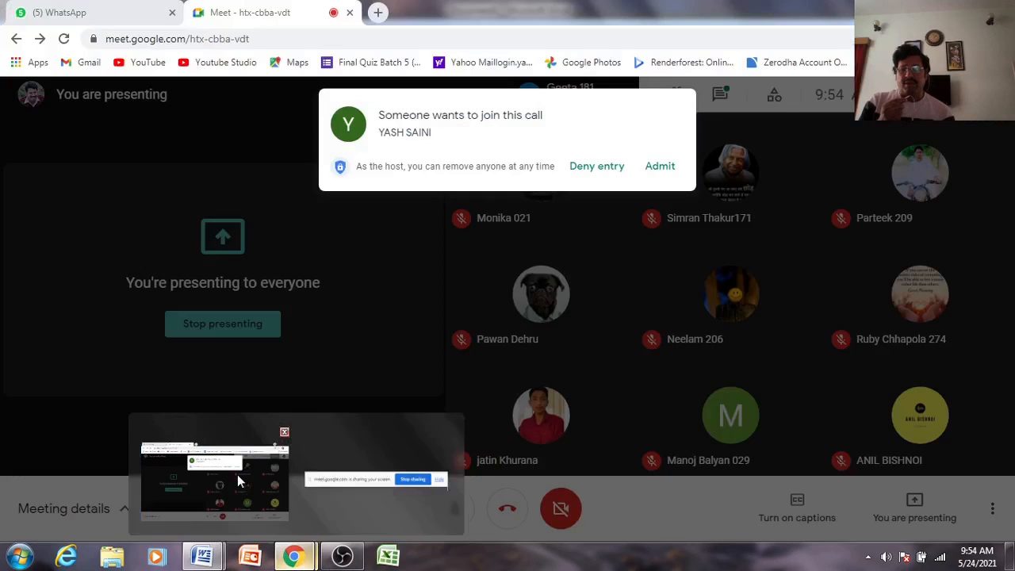
pyautogui.click(237, 474)
pyautogui.click(666, 168)
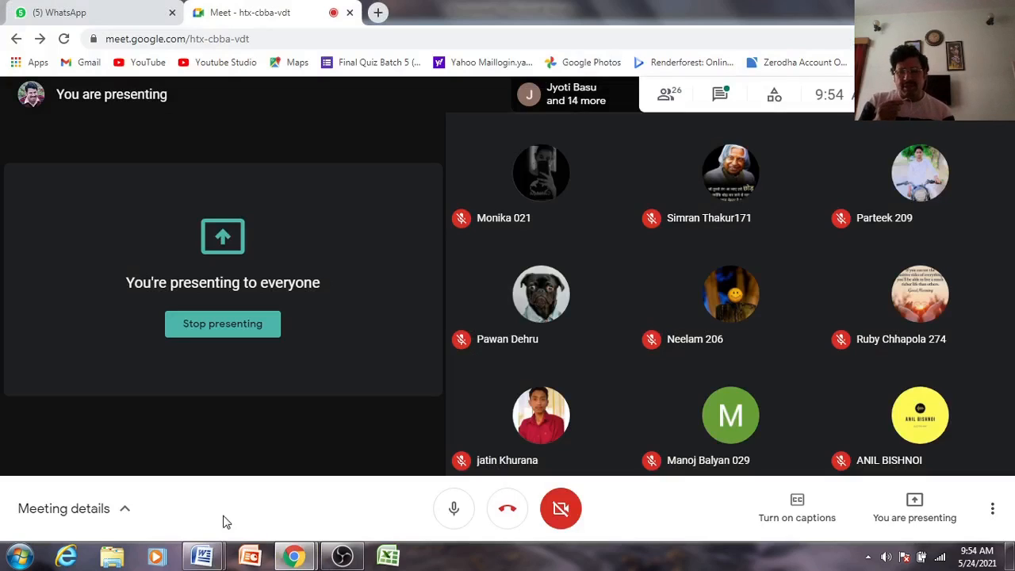
# - Bring Document1 to the front and dismiss the screen-presenting notification
pyautogui.moveTo(208, 561)
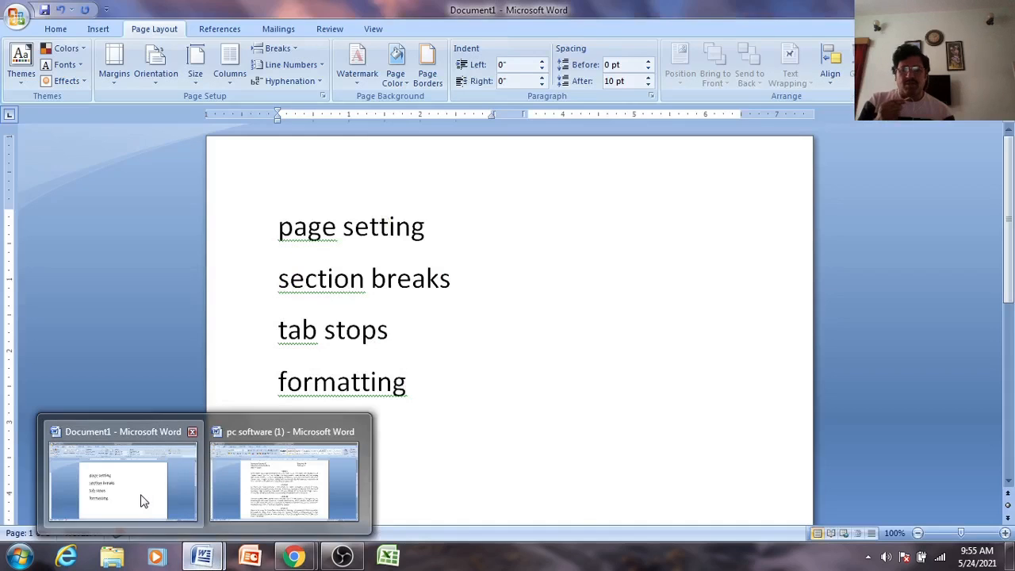
pyautogui.click(140, 496)
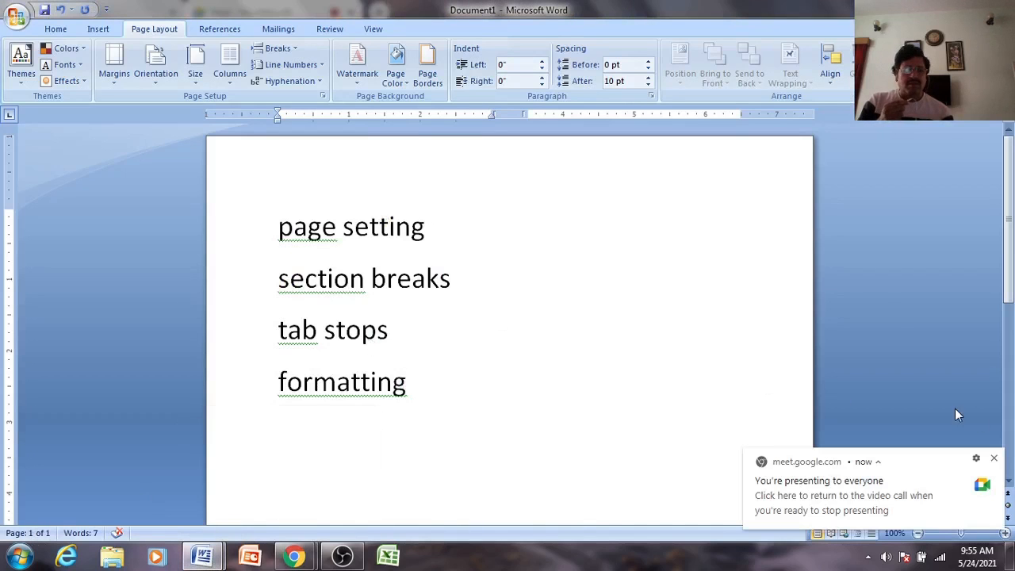
pyautogui.click(997, 459)
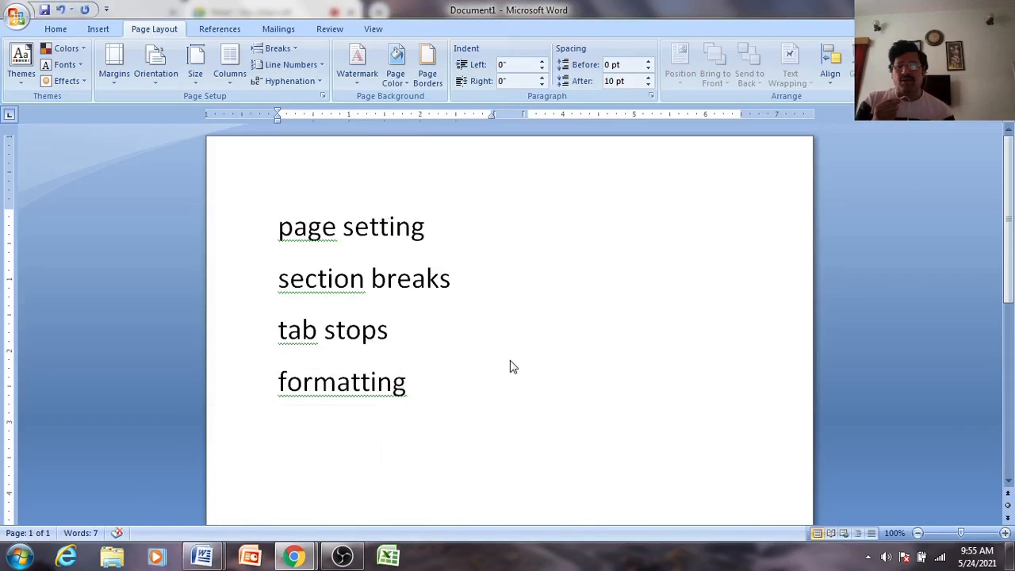
# - Close the WhatsApp tab in Chrome and the 'pc software (1)' Word window
pyautogui.click(298, 562)
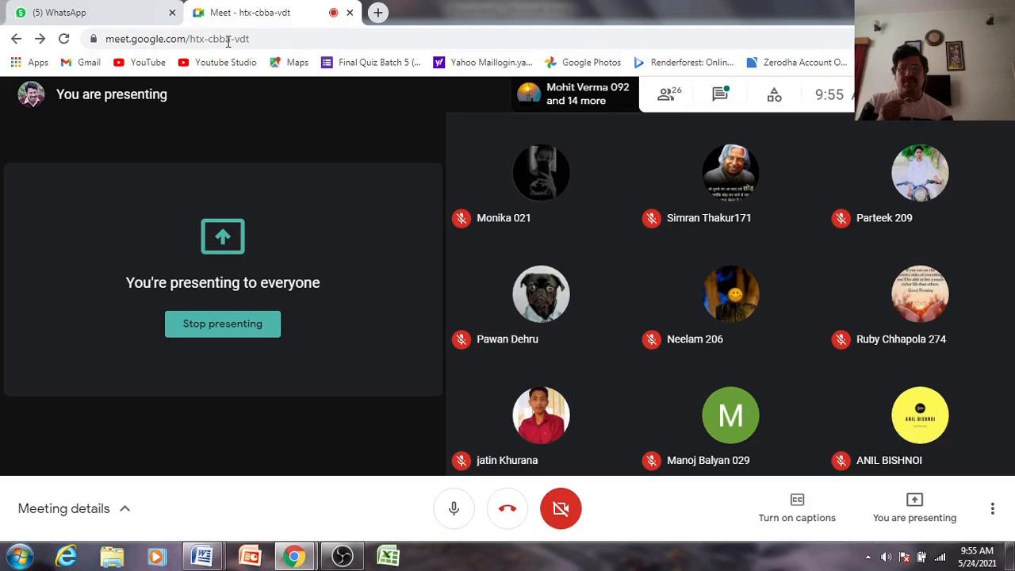
pyautogui.click(173, 14)
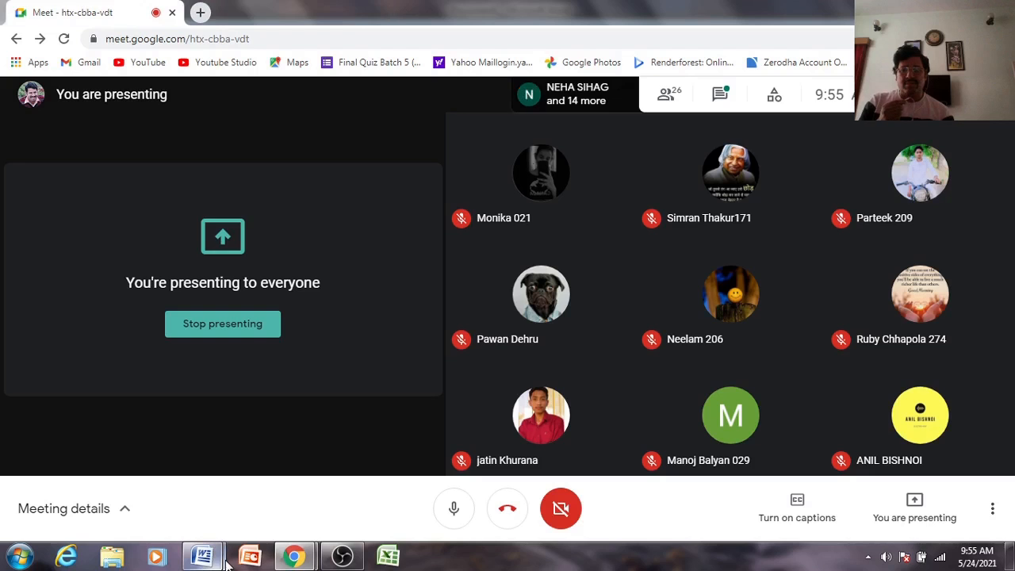
pyautogui.click(202, 559)
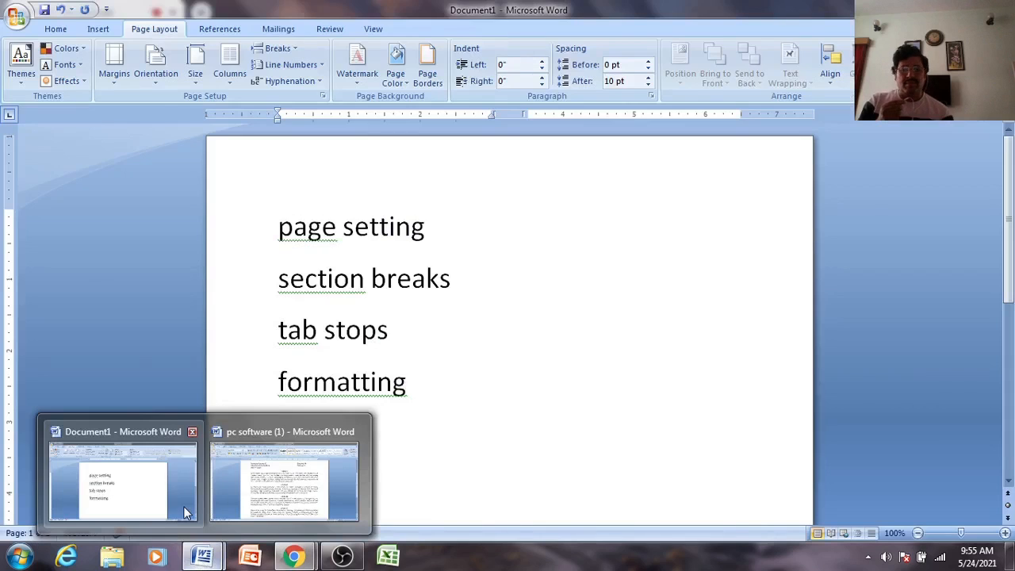
pyautogui.moveTo(212, 506)
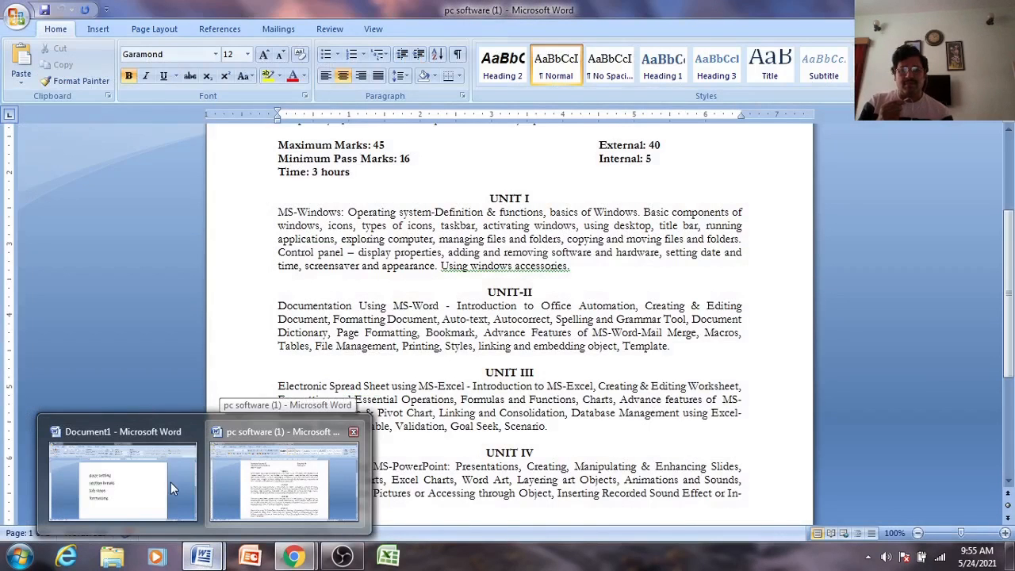
pyautogui.click(353, 433)
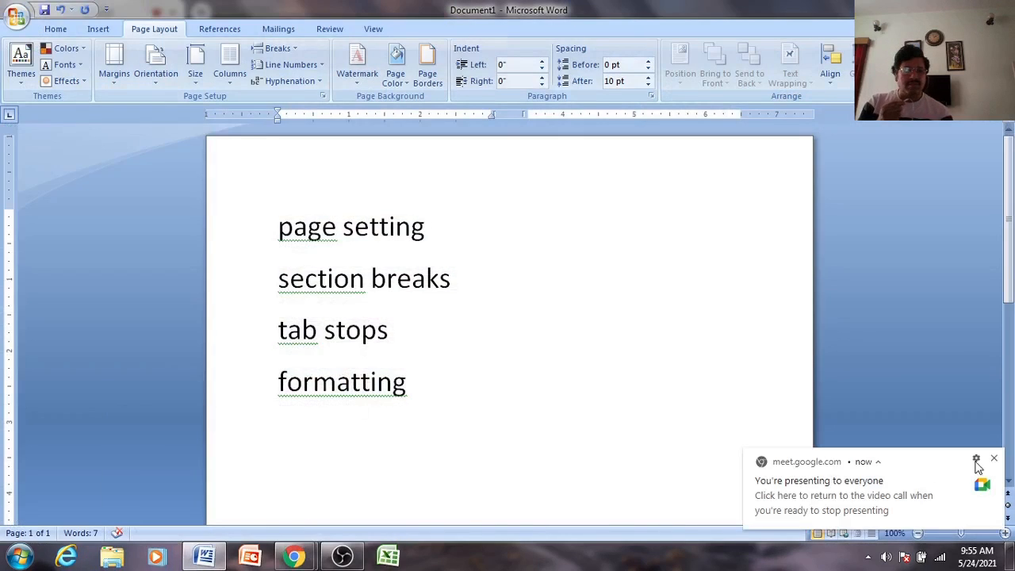
# - Dismiss the Meet notification, set Document1 to Landscape, then back to Portrait
pyautogui.click(996, 461)
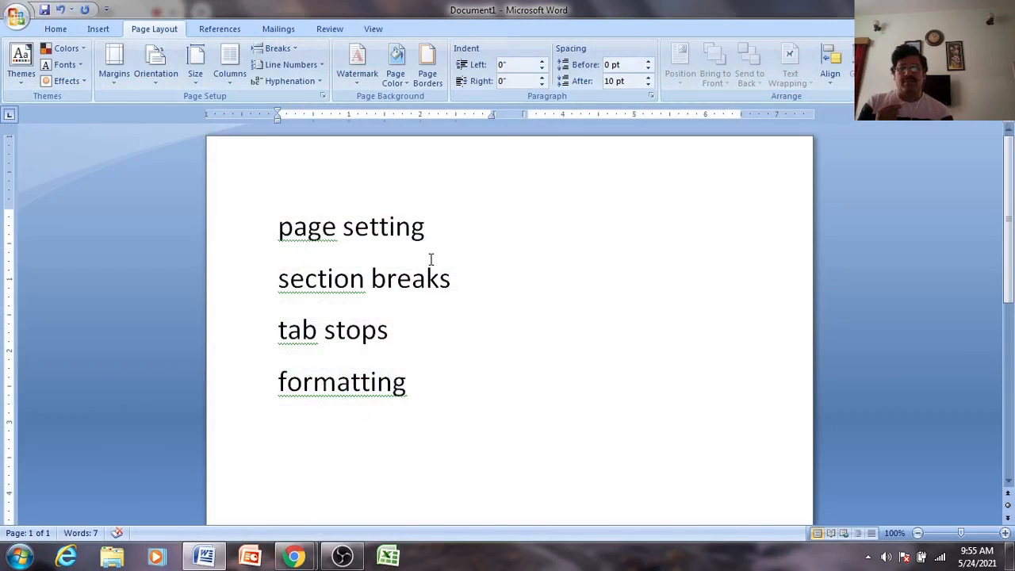
pyautogui.click(157, 74)
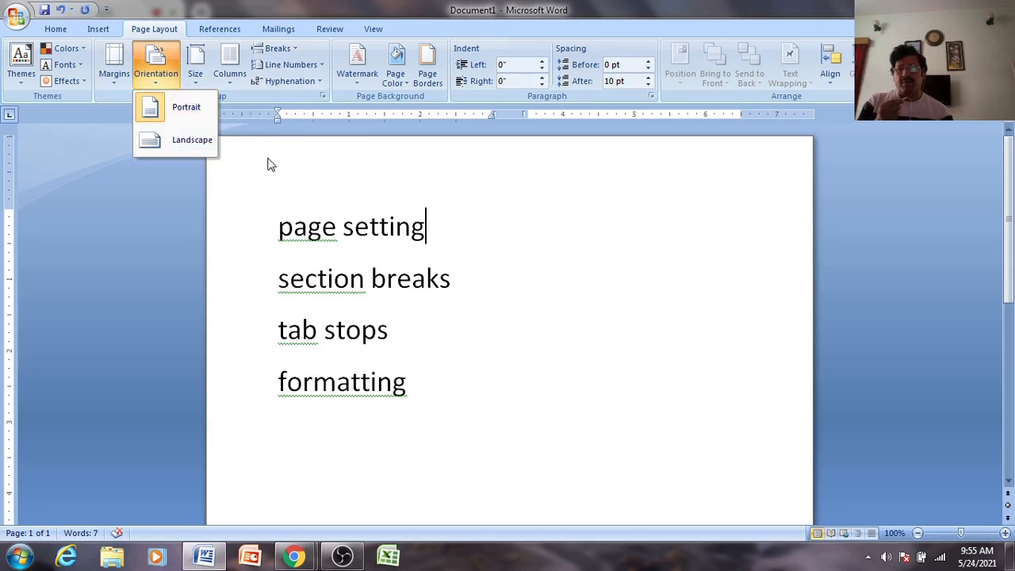
pyautogui.click(150, 149)
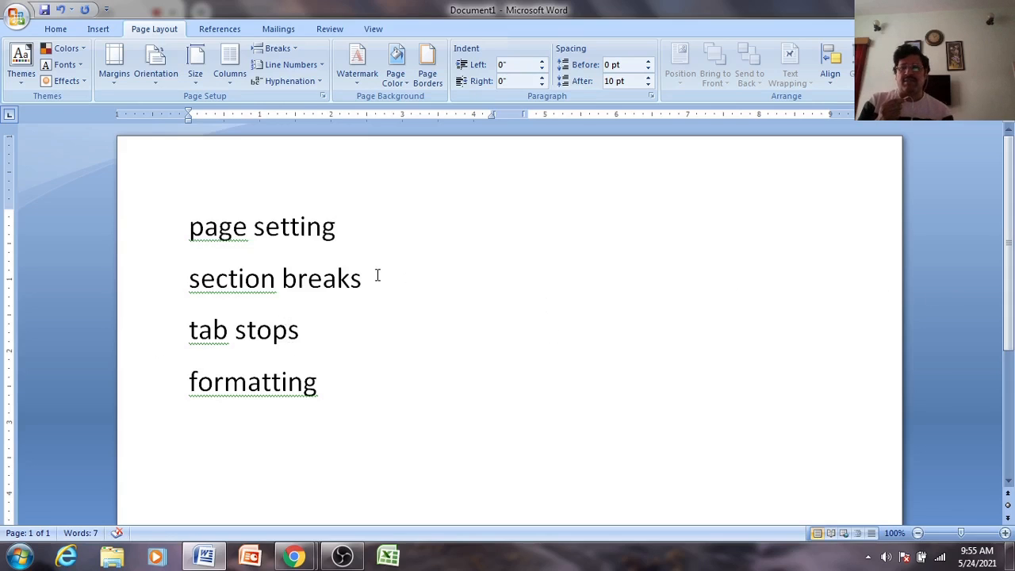
pyautogui.click(158, 70)
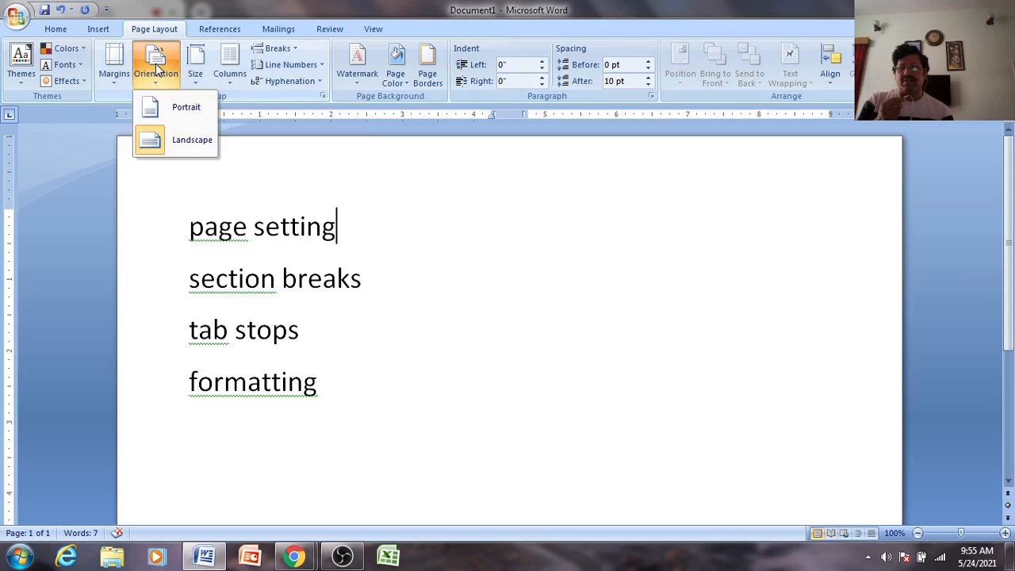
pyautogui.click(163, 114)
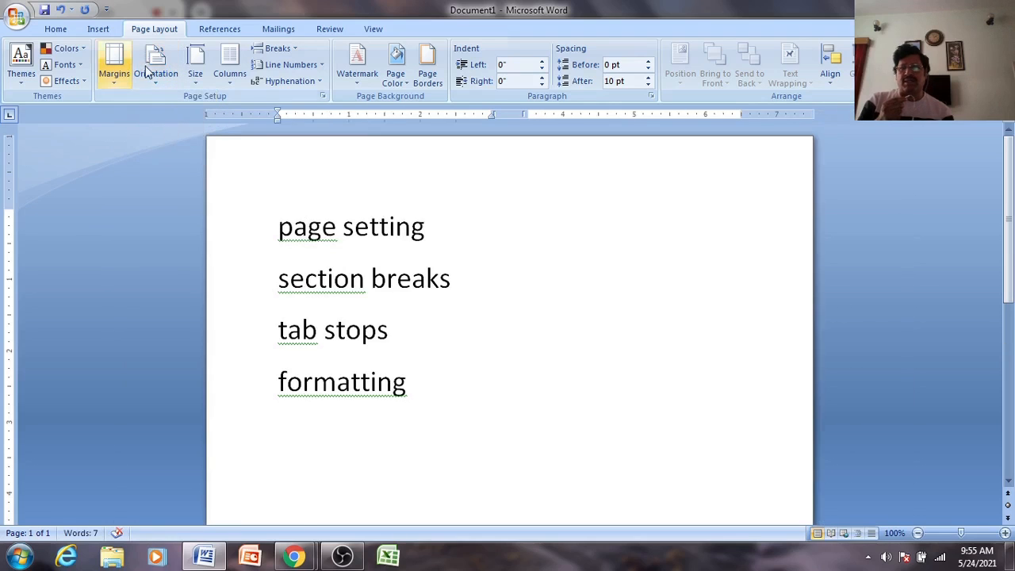
# - Choose A4 (210 x 297 mm) from the Size list on Page Layout
pyautogui.click(198, 69)
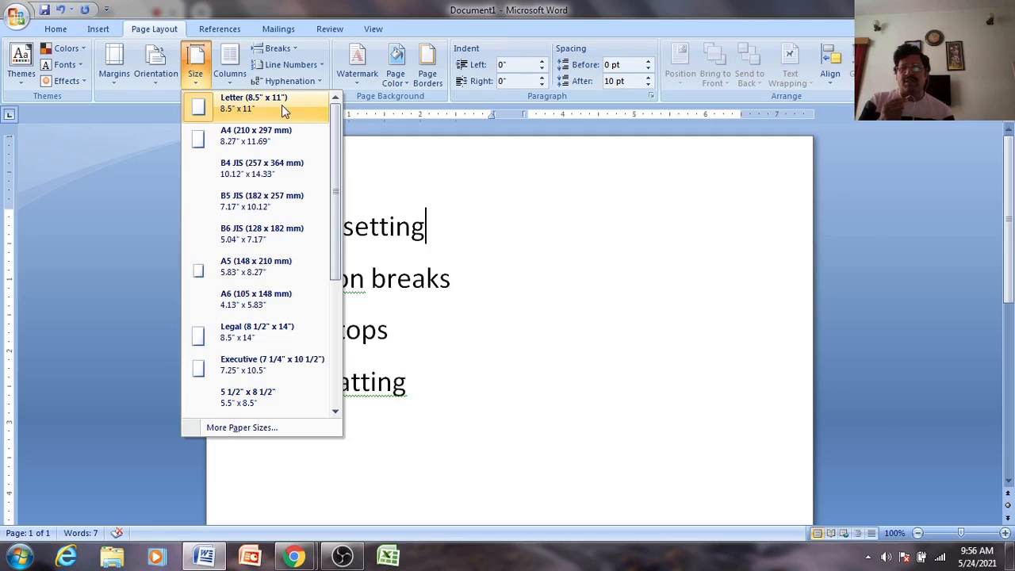
pyautogui.click(248, 149)
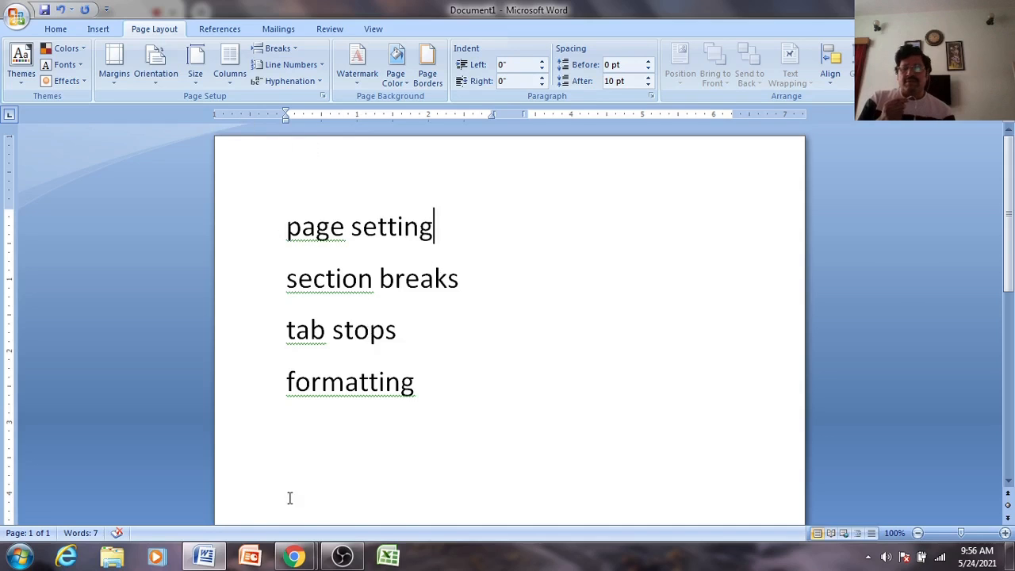
pyautogui.click(299, 561)
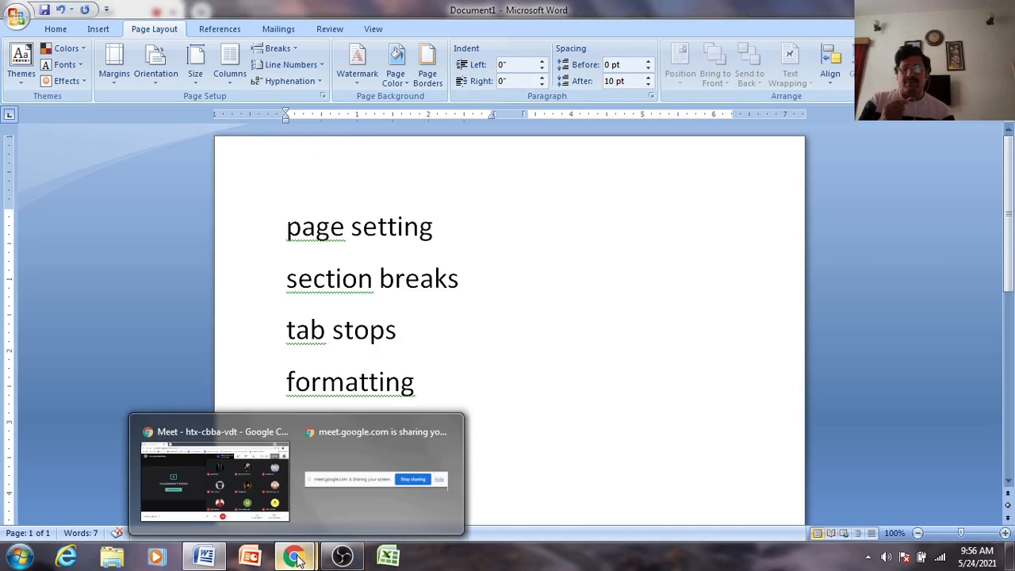
pyautogui.click(248, 497)
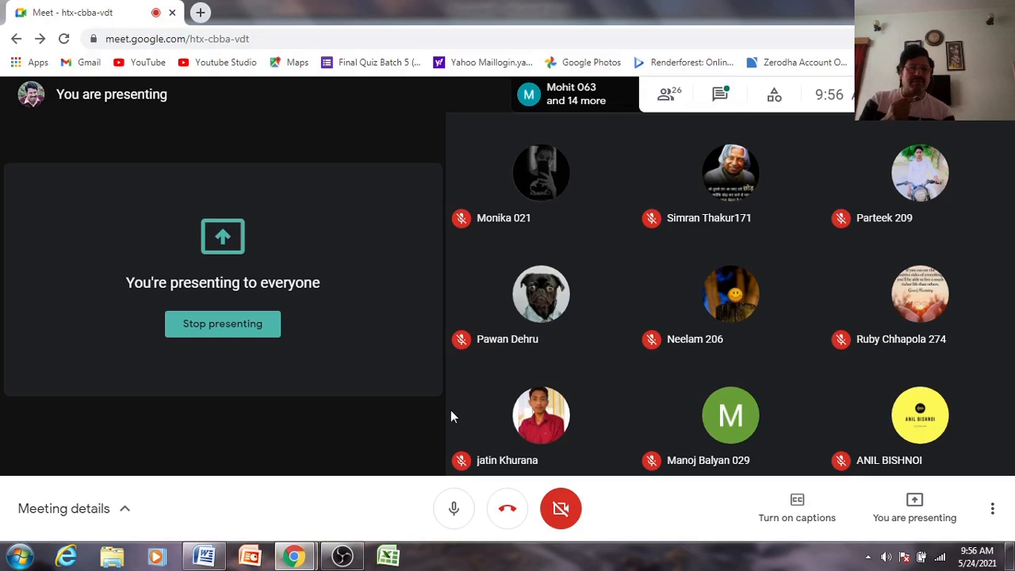
pyautogui.moveTo(613, 399)
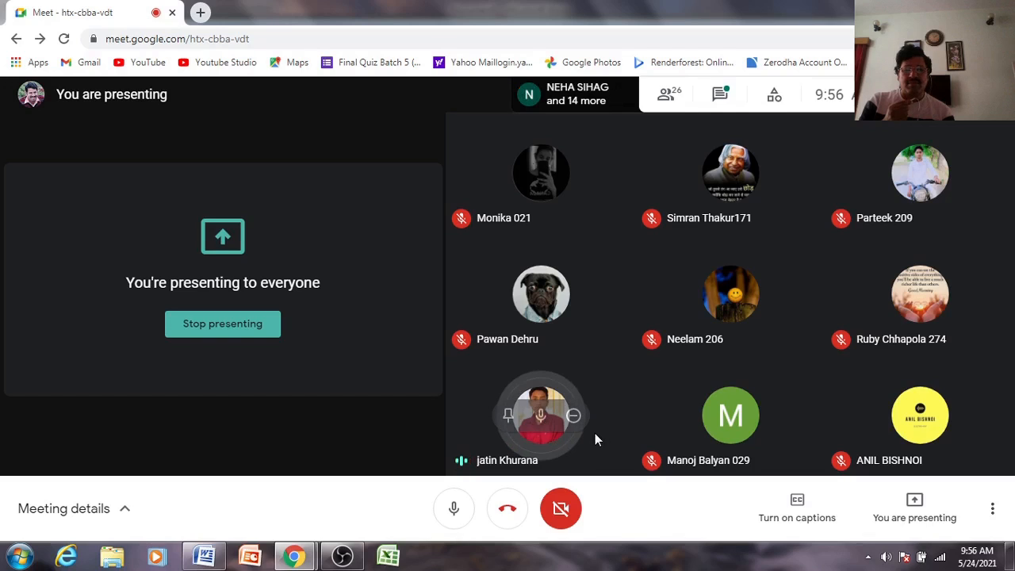
pyautogui.click(203, 557)
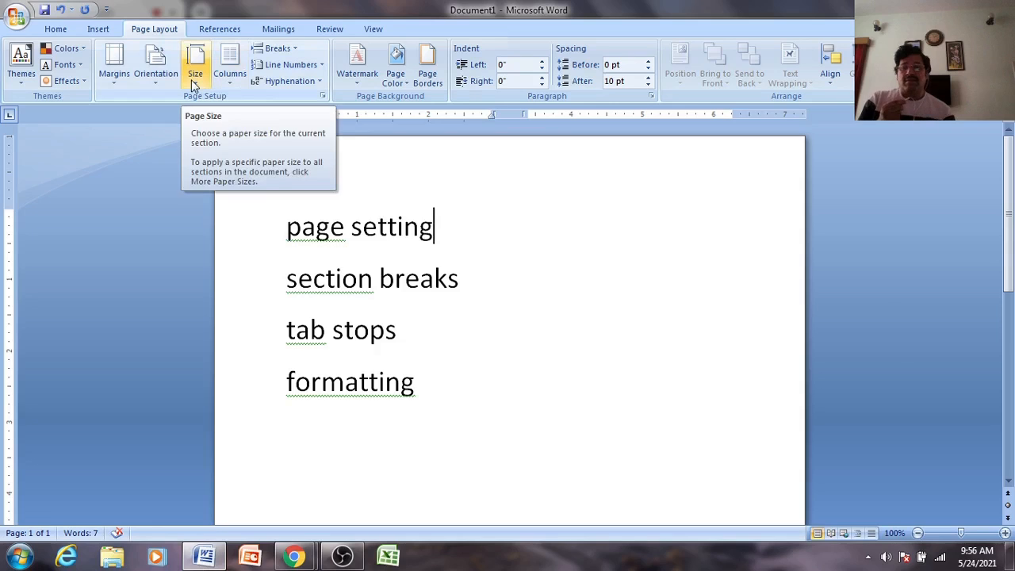
# - Below 'formatting', type filler paragraphs beginning 'klsdjlfkjd kldj', 'dsjfds' and 'fdksfj dkljf kldj'
pyautogui.click(472, 279)
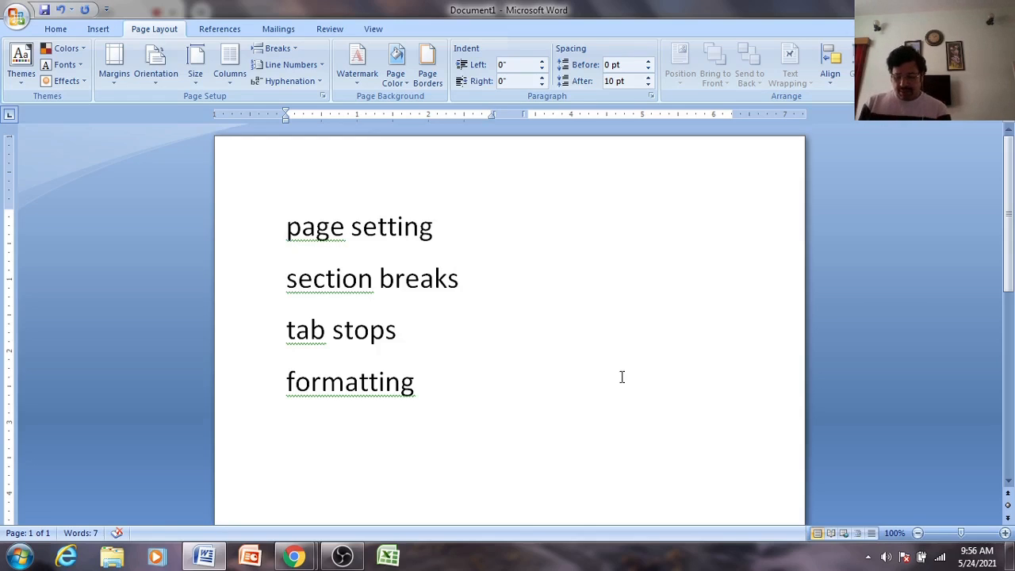
pyautogui.press('Down')
pyautogui.press('Down')
pyautogui.press('Down')
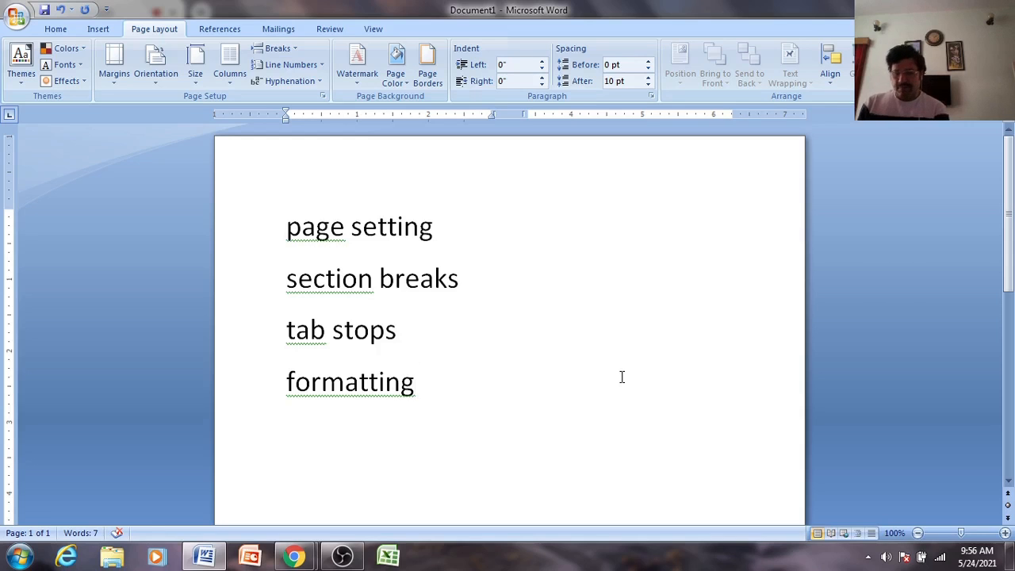
pyautogui.write('klsdjlfkjd kldj')
pyautogui.press('Return')
pyautogui.write('dsjfds')
pyautogui.press('Return')
pyautogui.write('fdksfj dkljf')
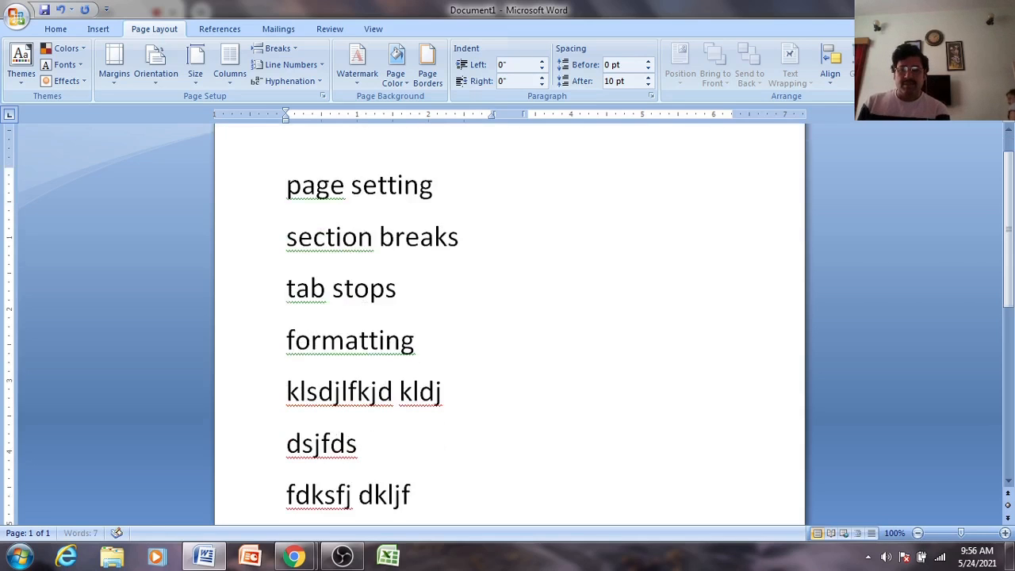
pyautogui.write(' kldj')
pyautogui.hotkey('shift', 'Return')
pyautogui.write('fkldkls lks lkjdkl')
# - Add a further filler paragraph with several more lines joined by Shift+Enter line breaks
pyautogui.press('Return')
pyautogui.write('sk')
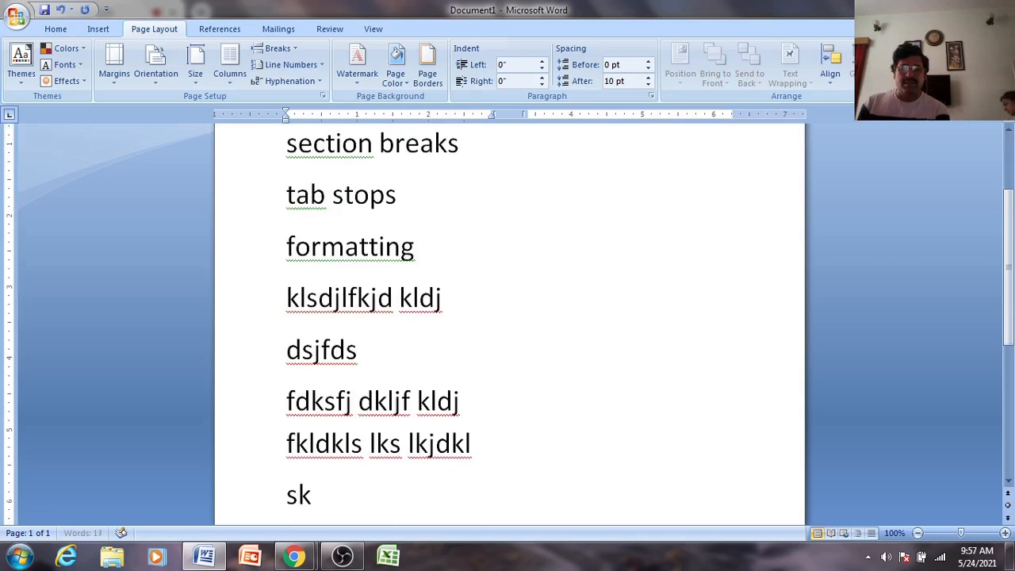
pyautogui.write('djjlkdsjf lkd')
pyautogui.hotkey('shift', 'Return')
pyautogui.write('lkfd flkd flkd flkd')
pyautogui.hotkey('shift', 'Return')
pyautogui.write('flkds flkd')
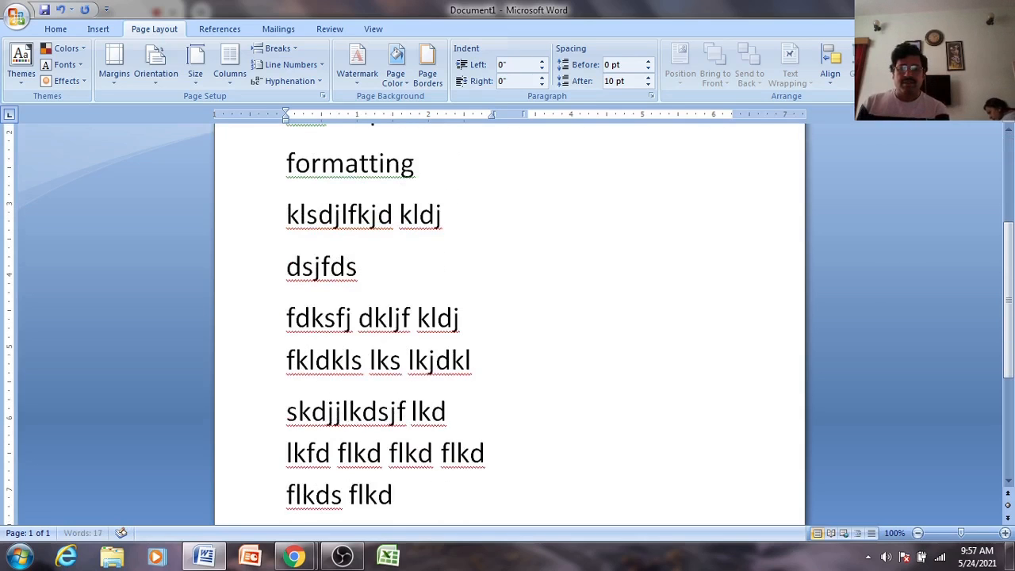
pyautogui.hotkey('shift', 'Return')
pyautogui.write('flkdjflkd jslfkjds')
pyautogui.hotkey('shift', 'Return')
pyautogui.write('lkfjdslk fjlksdj')
pyautogui.hotkey('shift', 'Return')
pyautogui.write('flkdsjflkds')
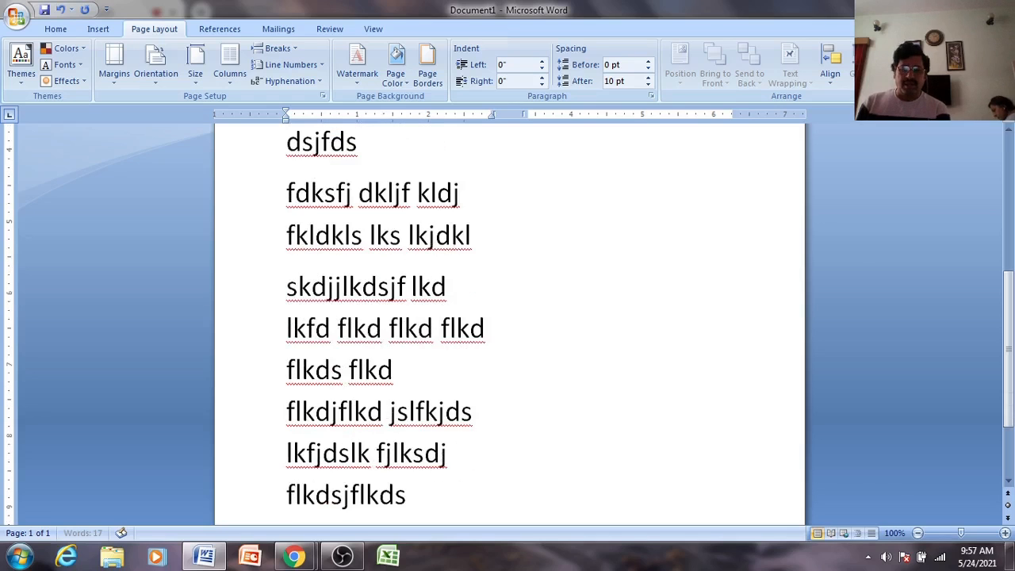
pyautogui.write('jflkdslkfds lfdj slkfjdslkjlkdjlkjf lkdj lkjf ldk')
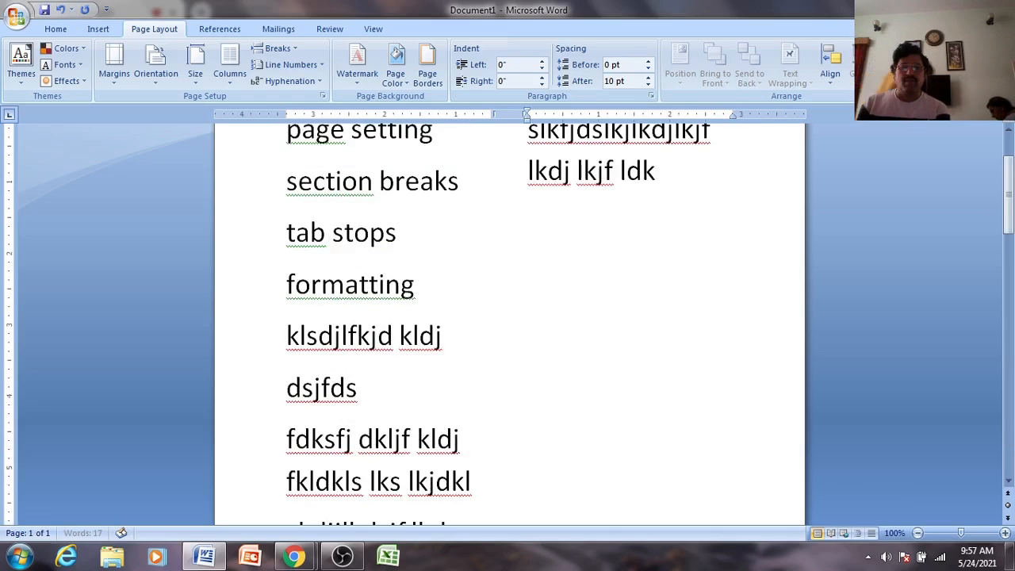
pyautogui.write('jlkfdlk lkdjflkdjflldkjlkfd')
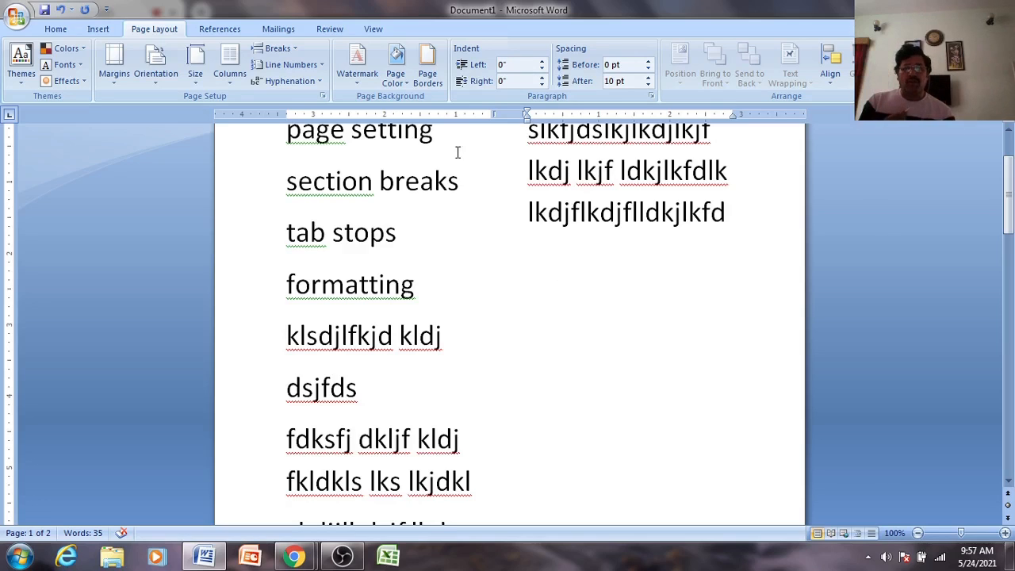
pyautogui.scroll(2, 440, 317)
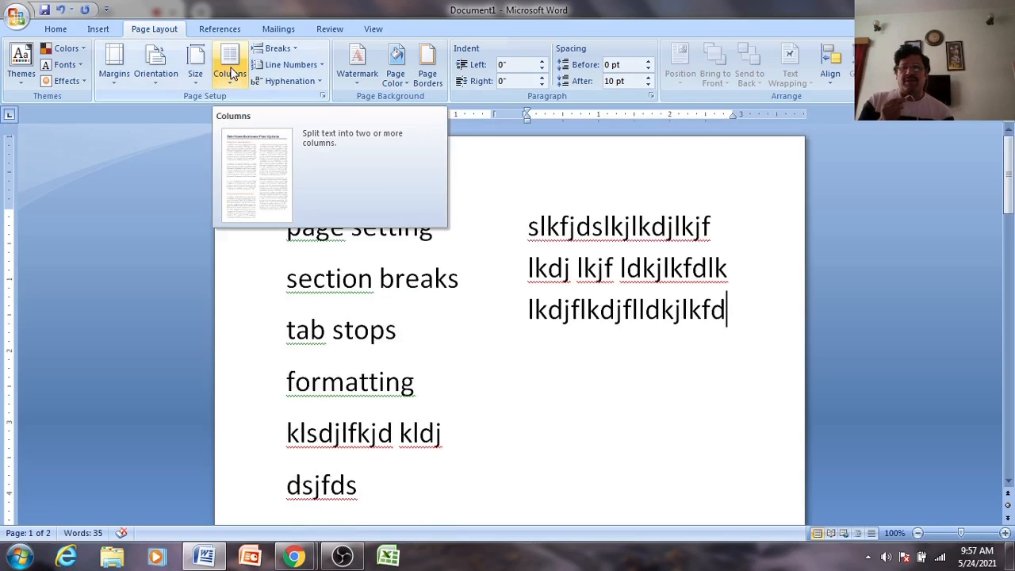
pyautogui.click(230, 71)
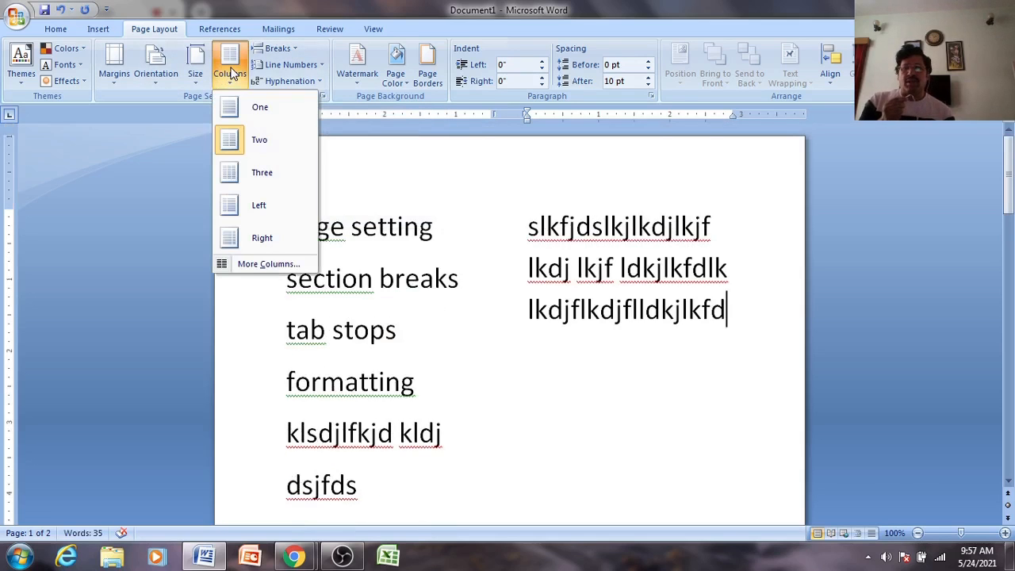
# - Cycle the columns through One, Two and Three, leaving three; cancel More Columns
pyautogui.click(238, 116)
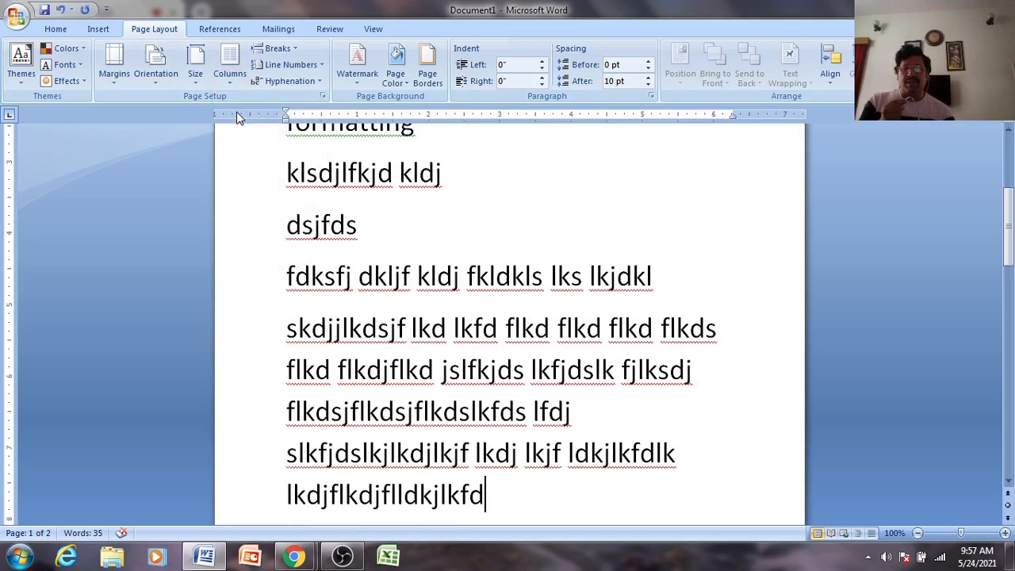
pyautogui.click(230, 60)
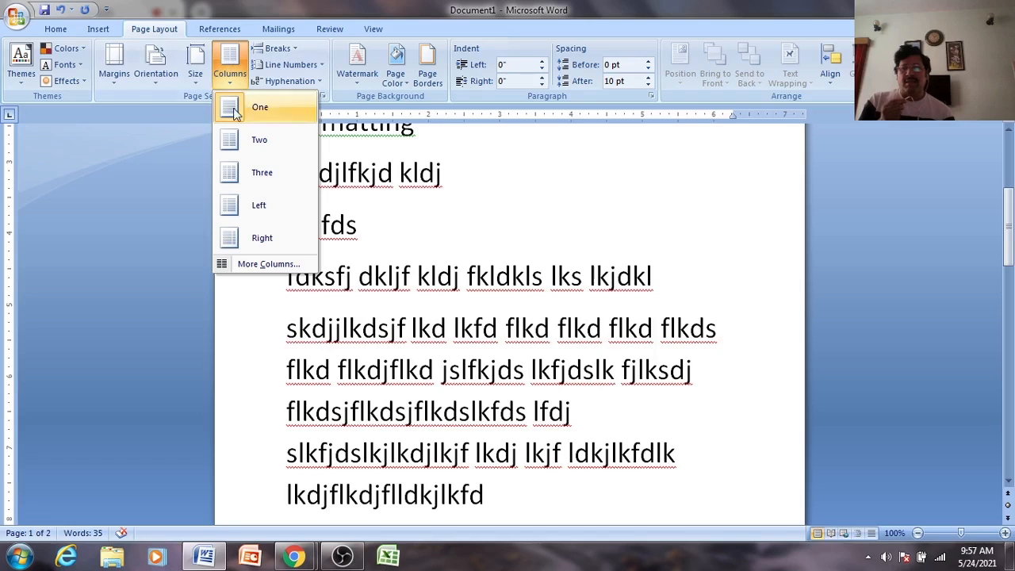
pyautogui.click(238, 151)
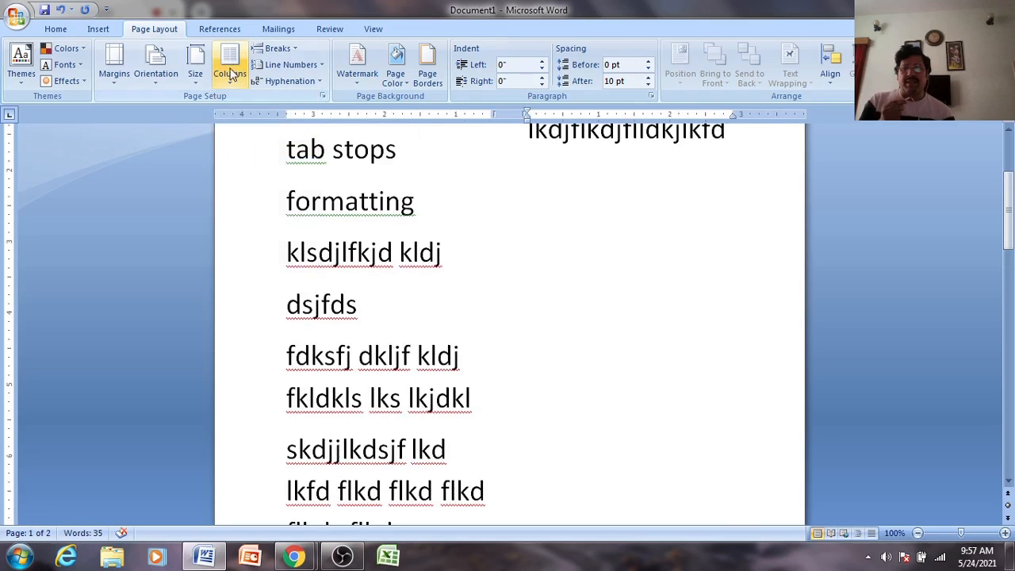
pyautogui.click(229, 68)
pyautogui.click(245, 175)
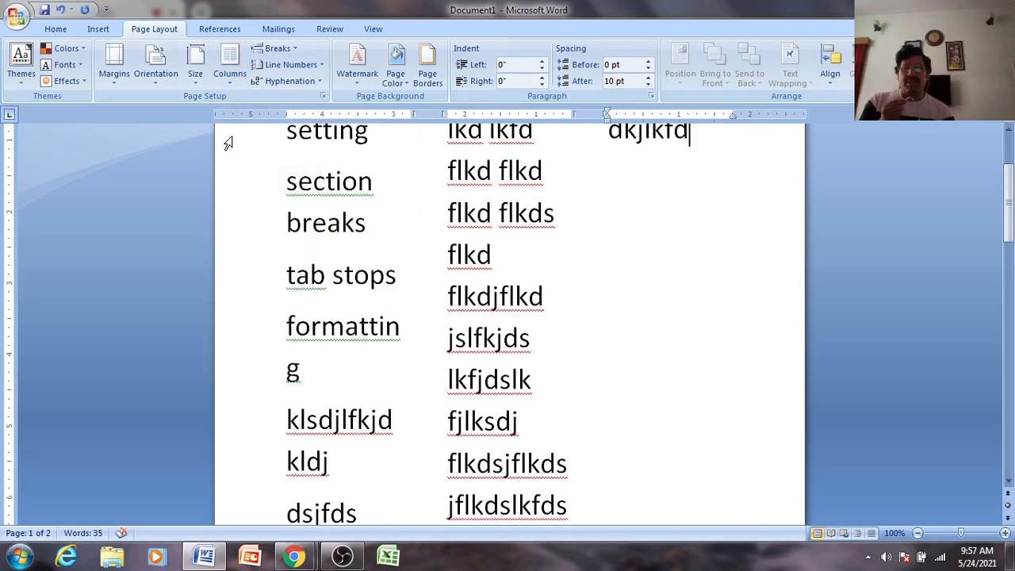
pyautogui.click(229, 68)
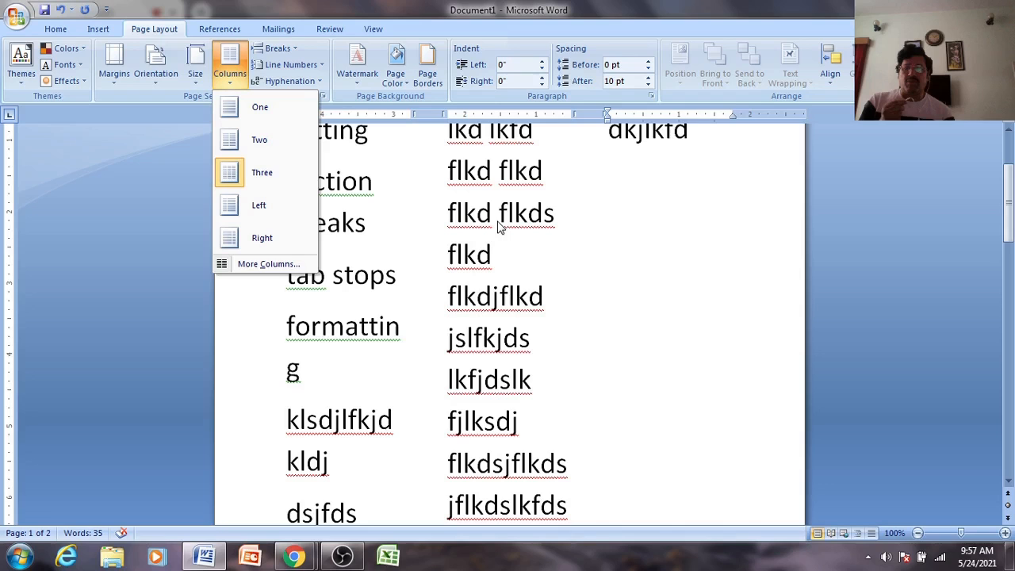
pyautogui.click(270, 264)
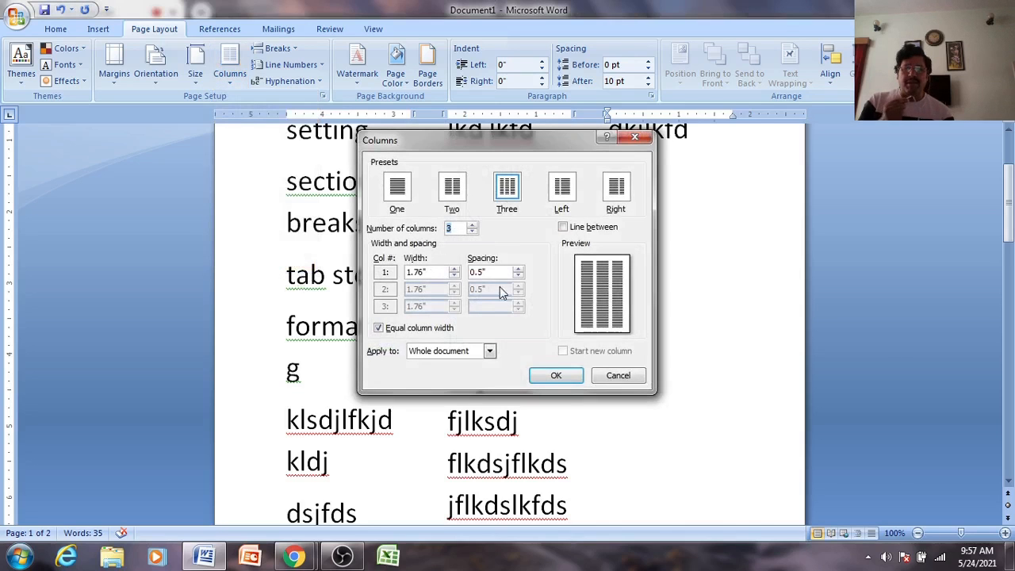
pyautogui.click(624, 379)
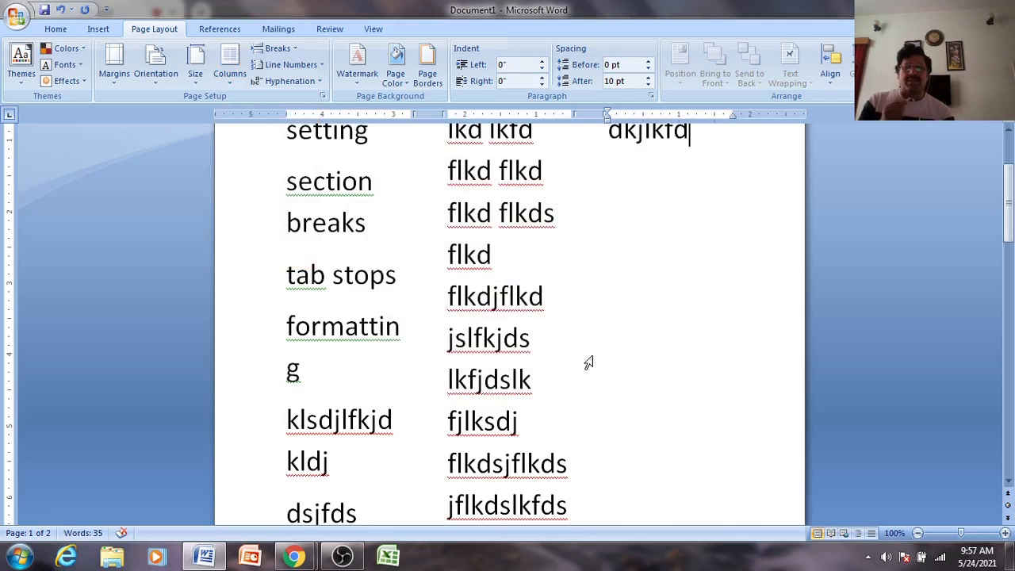
pyautogui.scroll(3, 568, 282)
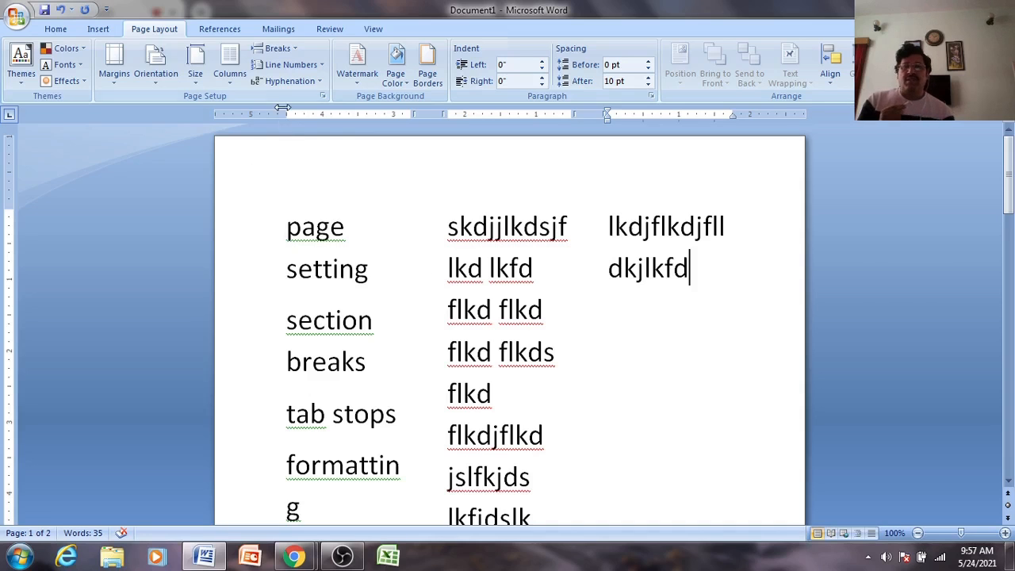
# - Close the Breaks list without inserting a break, then set the text to one column
pyautogui.click(289, 50)
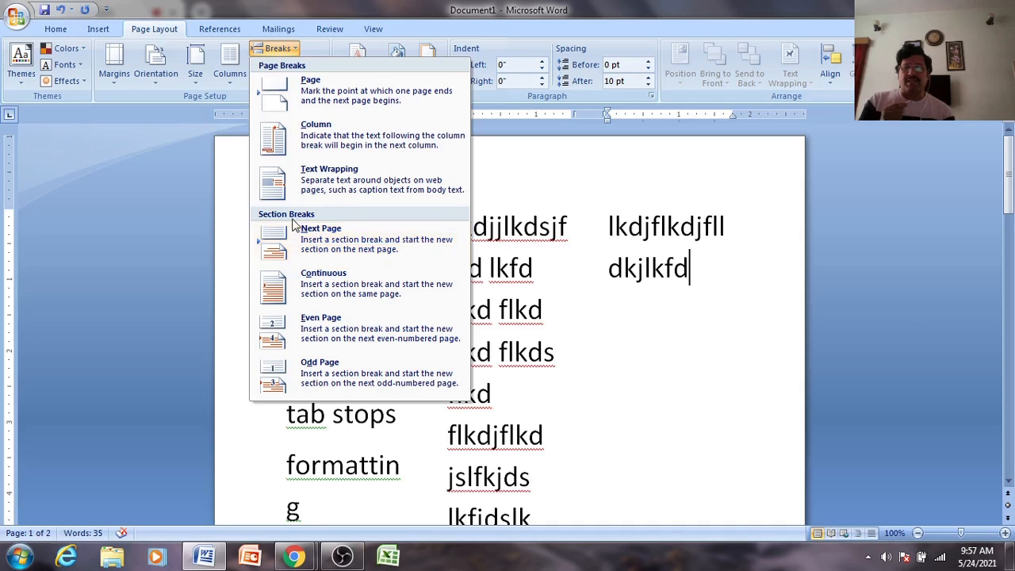
pyautogui.click(658, 295)
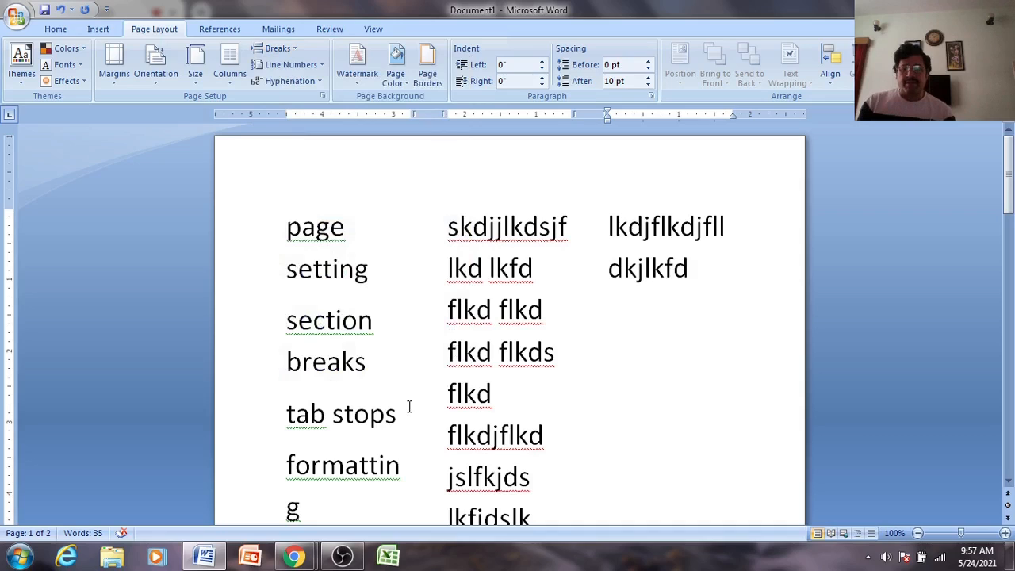
pyautogui.click(407, 479)
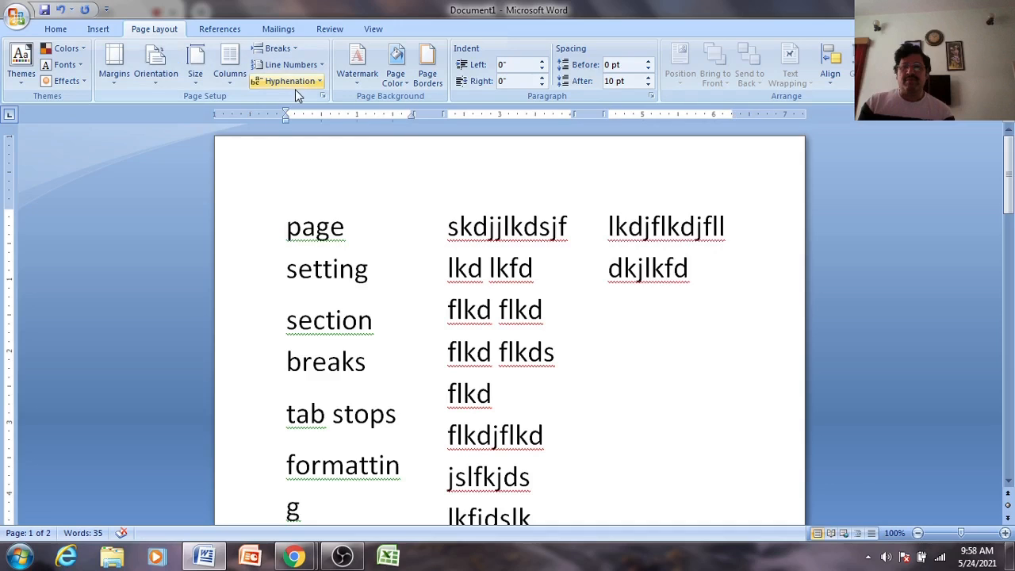
pyautogui.click(229, 73)
pyautogui.click(261, 106)
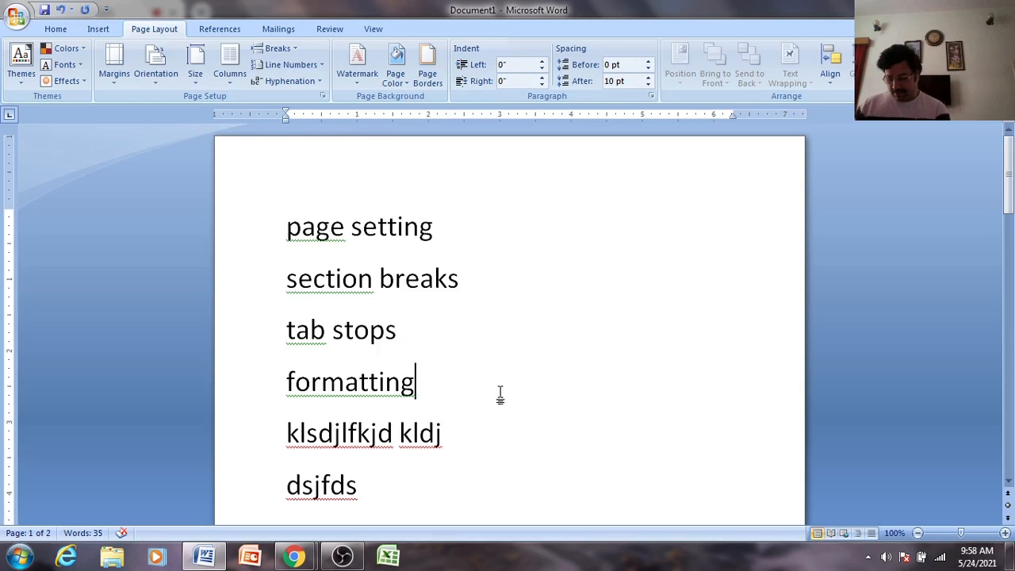
# - Select to the end of the document and delete it, emptying page 2
pyautogui.hotkey('ctrl', 'shift', 'End')
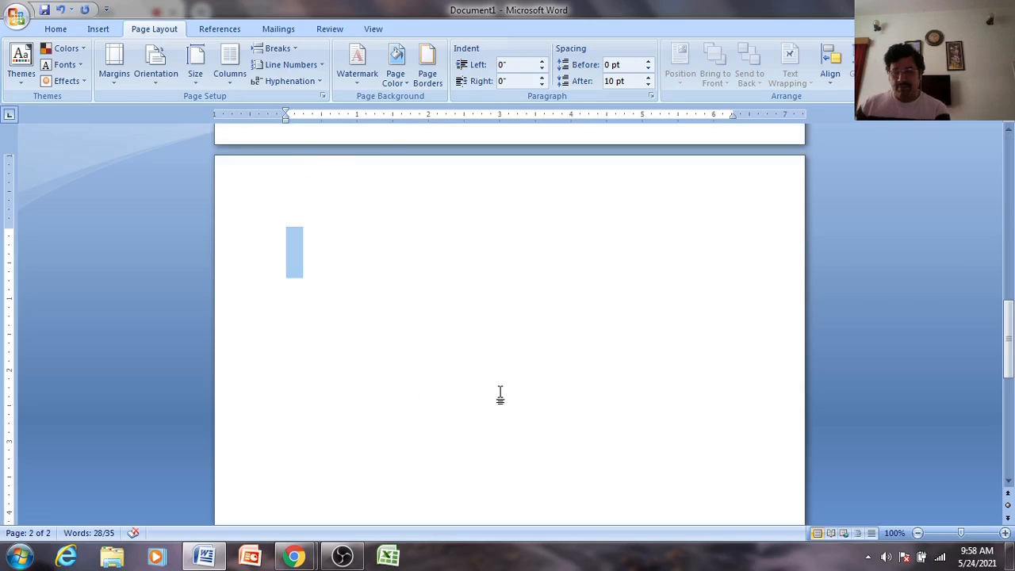
pyautogui.press('BackSpace')
pyautogui.scroll(3, 499, 395)
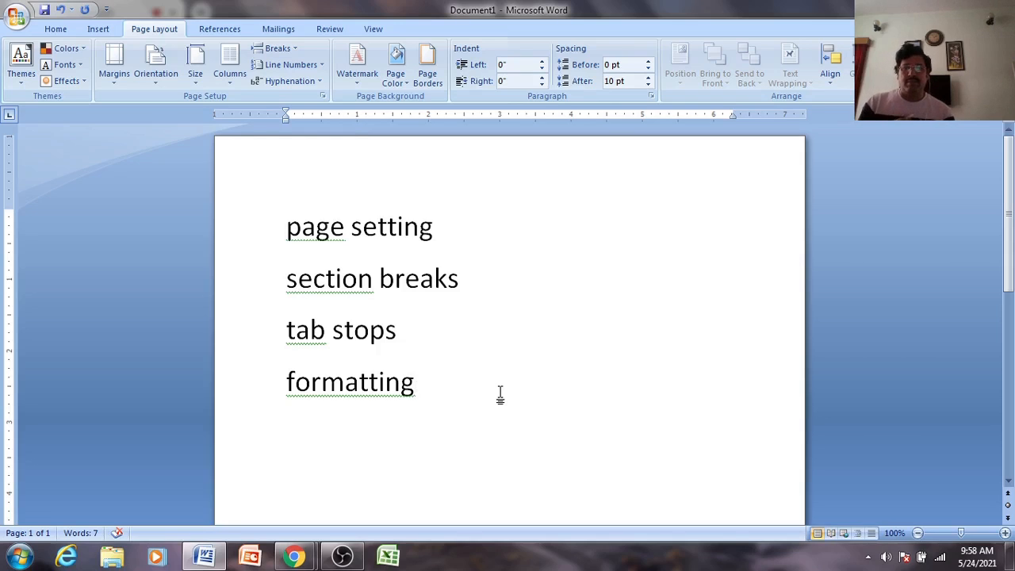
# - Place the insertion point right after the word 'formatting' at the end of the list
pyautogui.click(466, 280)
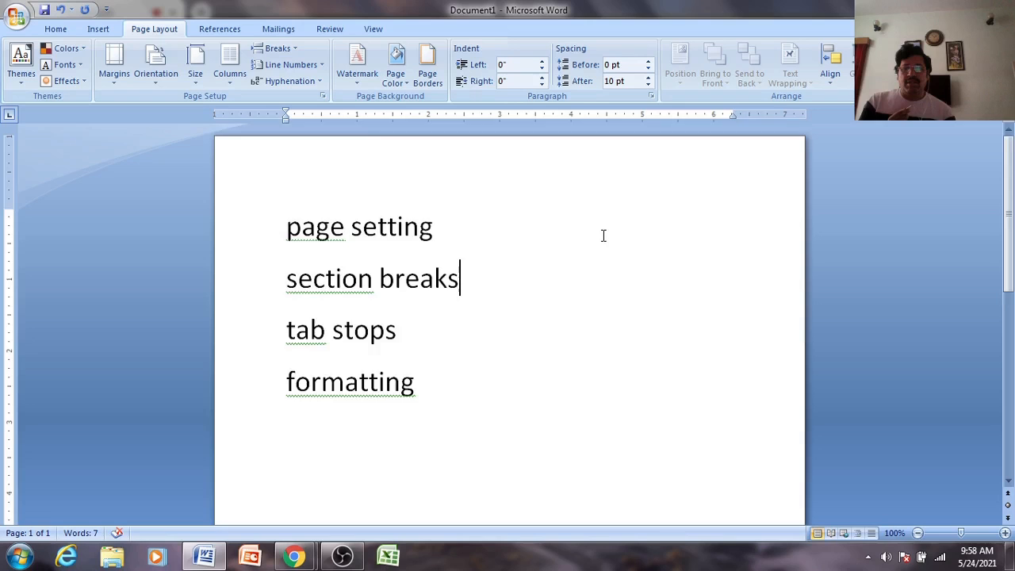
pyautogui.scroll(-8, 602, 233)
pyautogui.scroll(6, 603, 235)
pyautogui.scroll(2, 603, 236)
pyautogui.scroll(-8, 602, 235)
pyautogui.scroll(5, 603, 235)
pyautogui.click(603, 236)
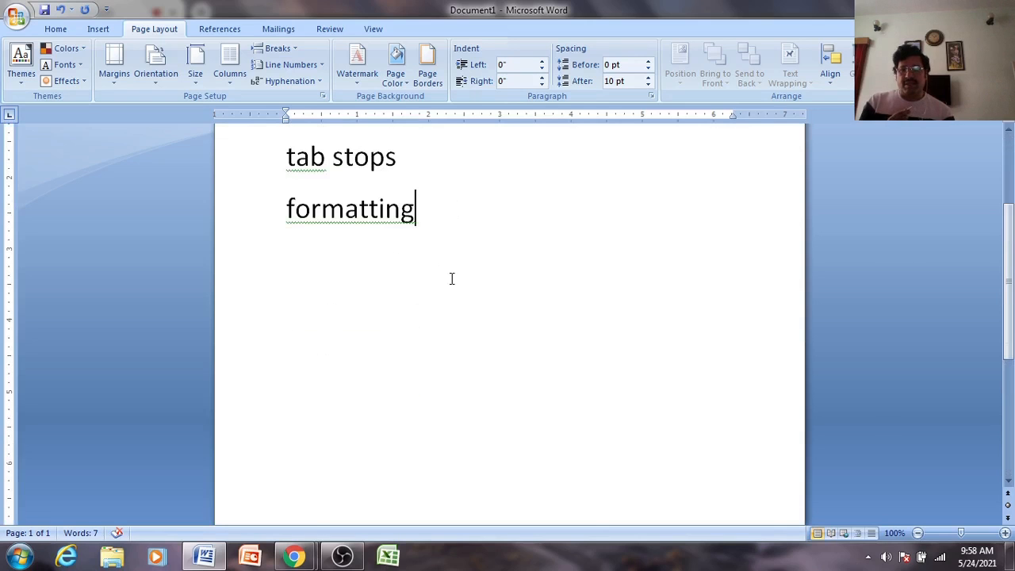
# - Type filler lines 'jkhjk' and a long run of 'h' words, pushing text onto page 2
pyautogui.press('Return')
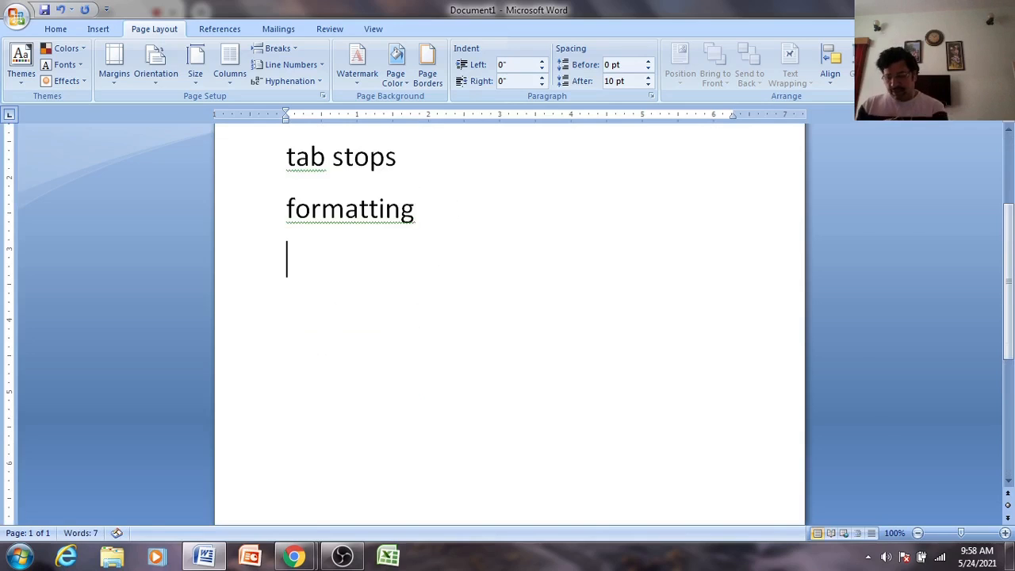
pyautogui.write('jkhjk')
pyautogui.press('Return')
pyautogui.write("hjklhl'jkh h 'h lkh lhj klhhj lkh h h")
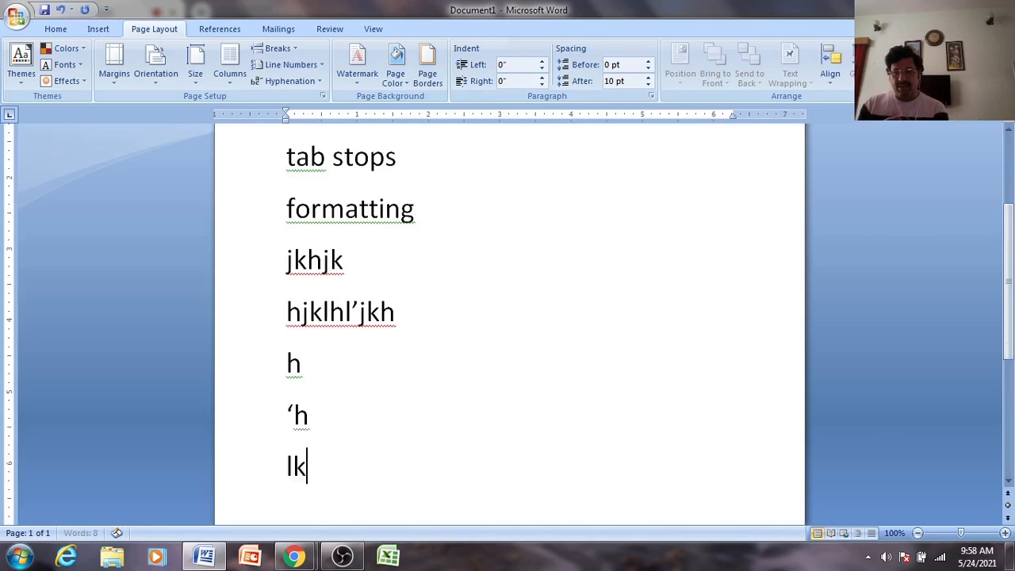
pyautogui.write('kjlh kjlh h h hh jklh klh h h')
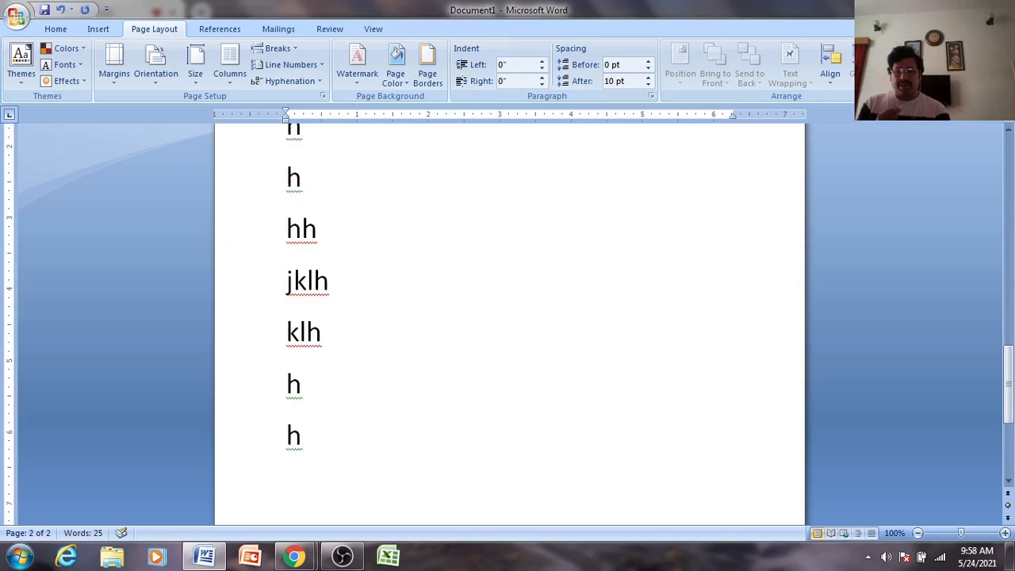
pyautogui.press('Return')
pyautogui.scroll(15, 492, 244)
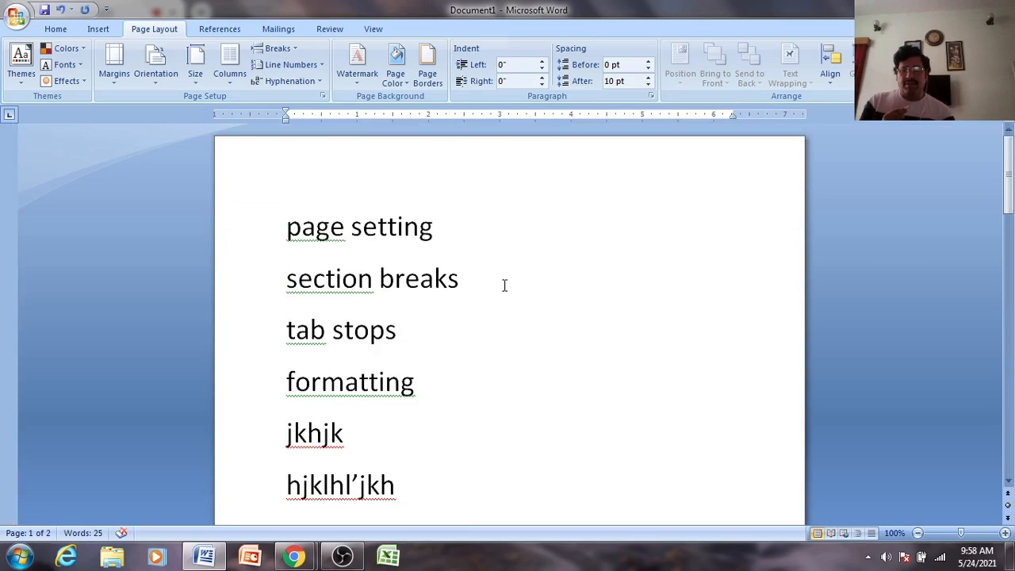
pyautogui.scroll(-5, 504, 285)
pyautogui.scroll(5, 504, 285)
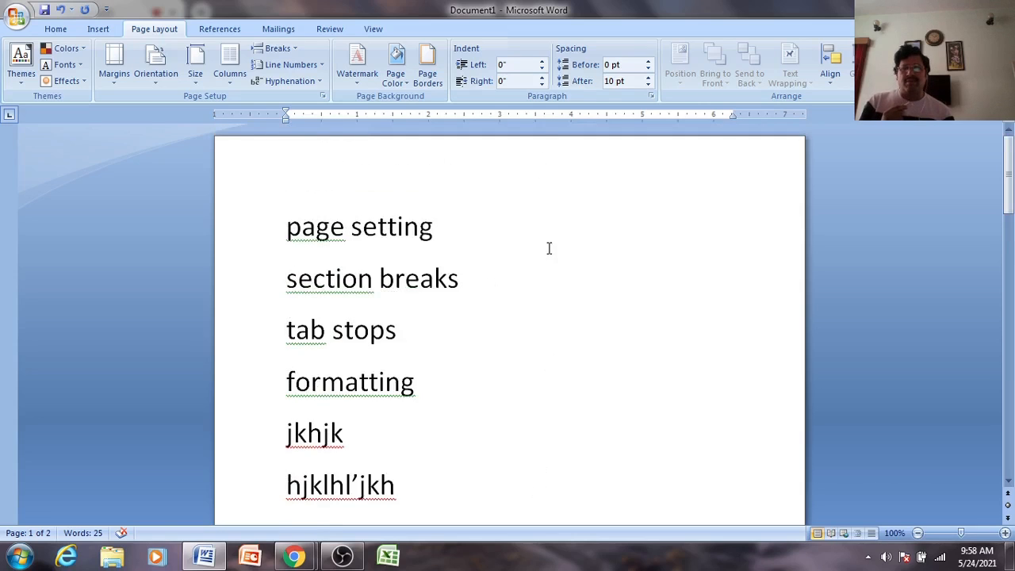
pyautogui.click(156, 65)
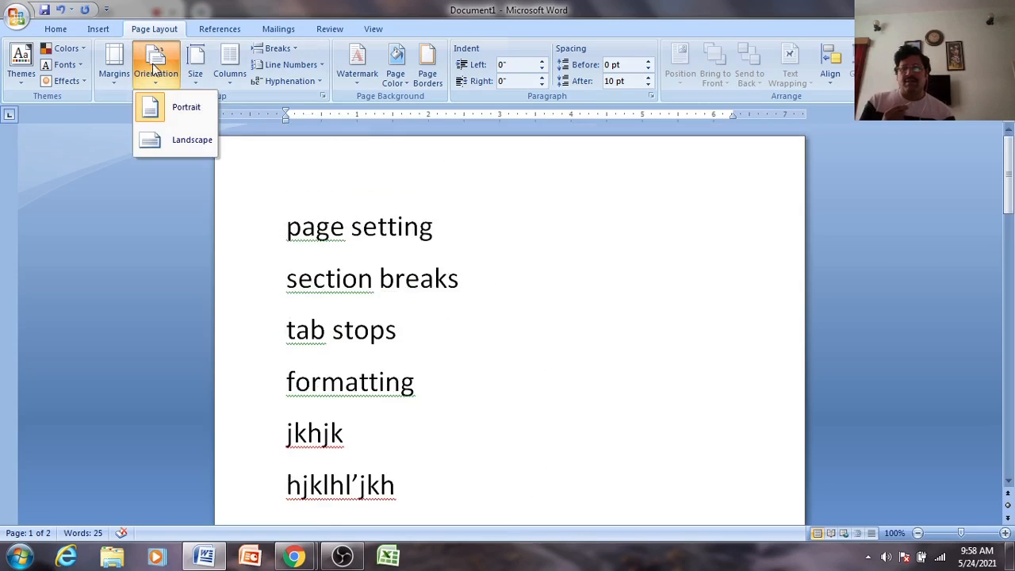
pyautogui.click(568, 302)
pyautogui.scroll(-3, 568, 302)
pyautogui.scroll(-4, 569, 302)
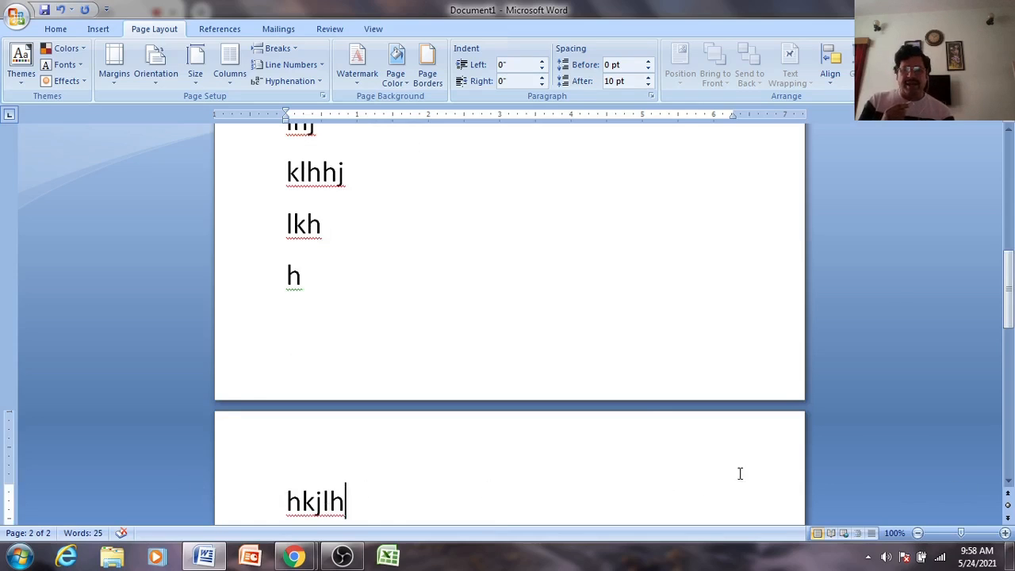
pyautogui.scroll(10, 427, 353)
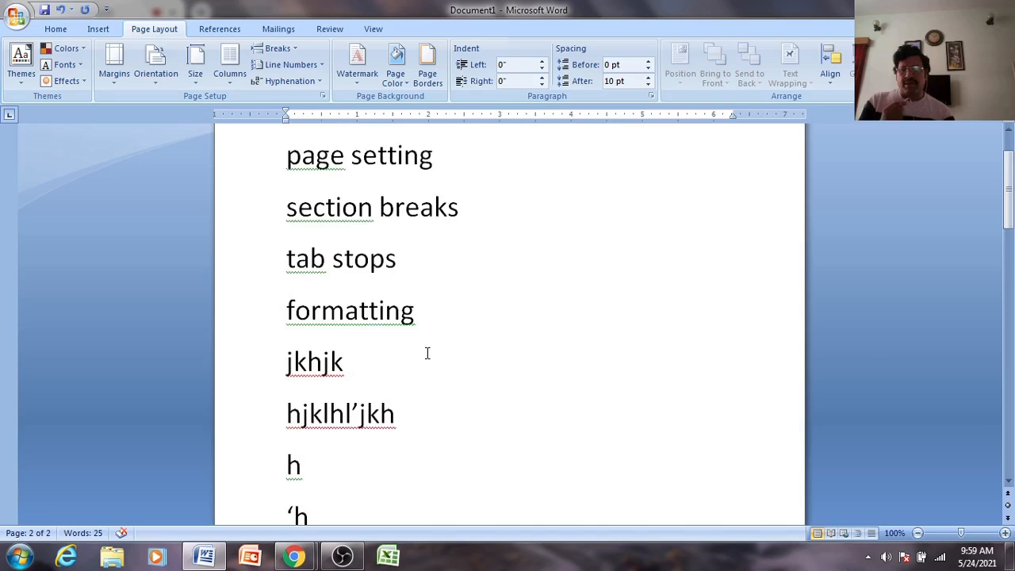
pyautogui.scroll(-10, 478, 389)
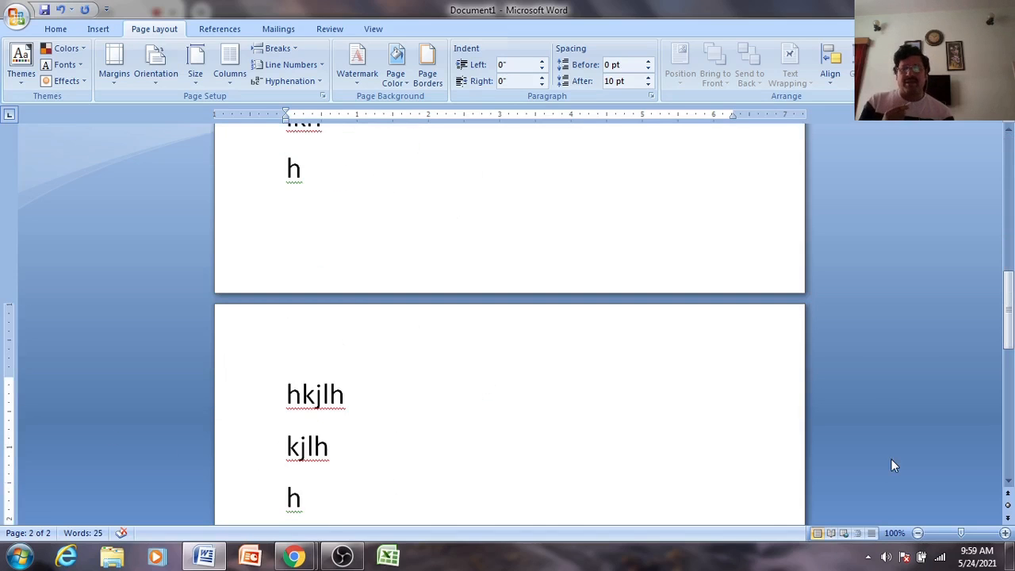
pyautogui.scroll(5, 614, 314)
pyautogui.scroll(3, 614, 315)
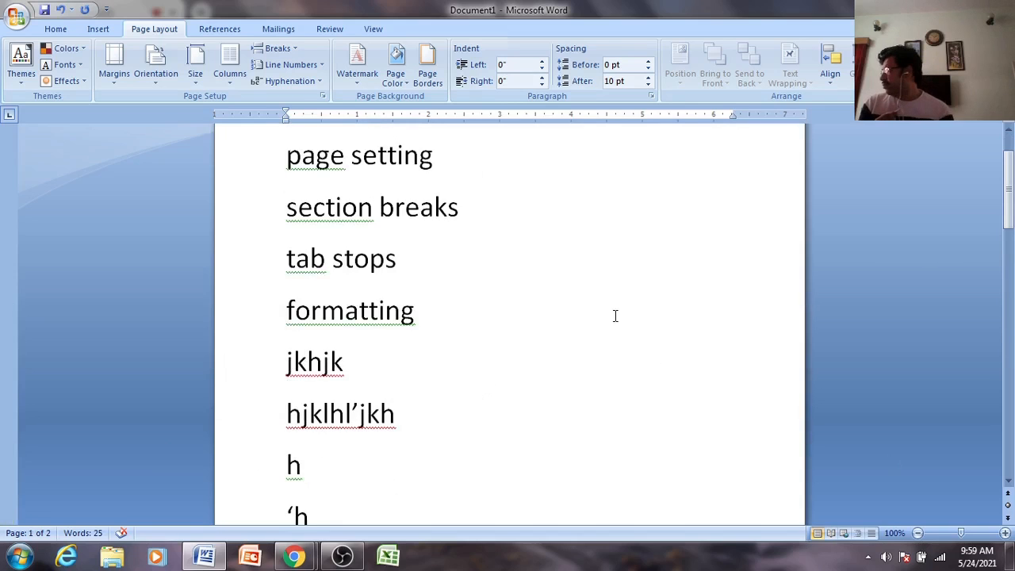
pyautogui.scroll(1, 615, 315)
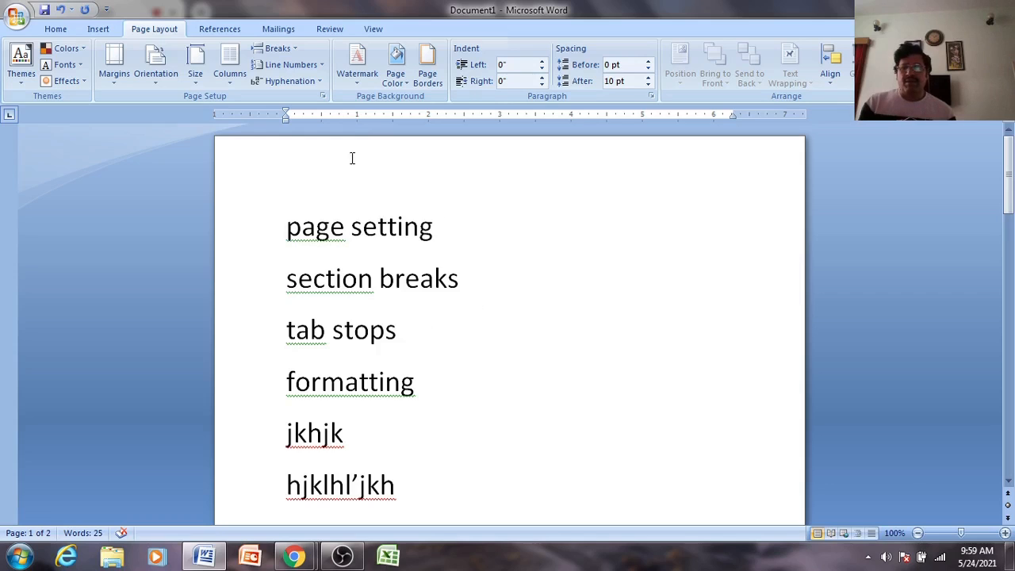
# - Switch the document to Landscape orientation and scroll through the three resulting pages
pyautogui.click(154, 68)
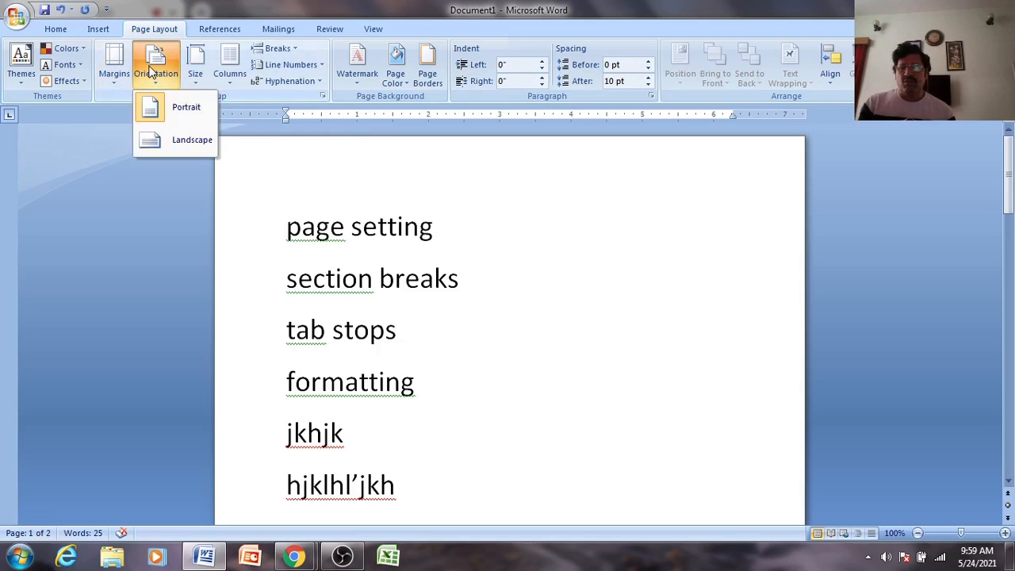
pyautogui.click(174, 143)
pyautogui.scroll(-5, 512, 313)
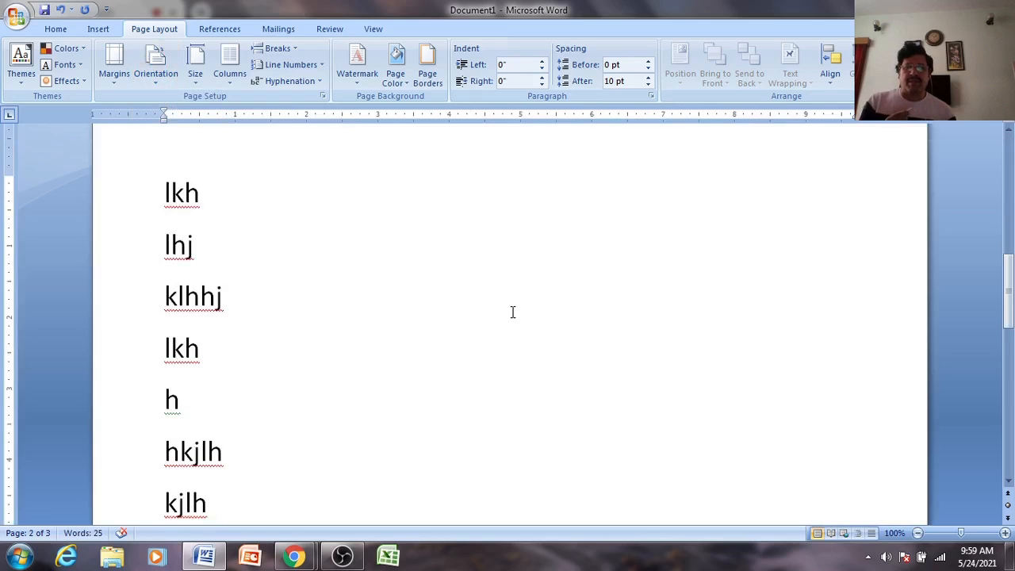
pyautogui.scroll(-5, 512, 312)
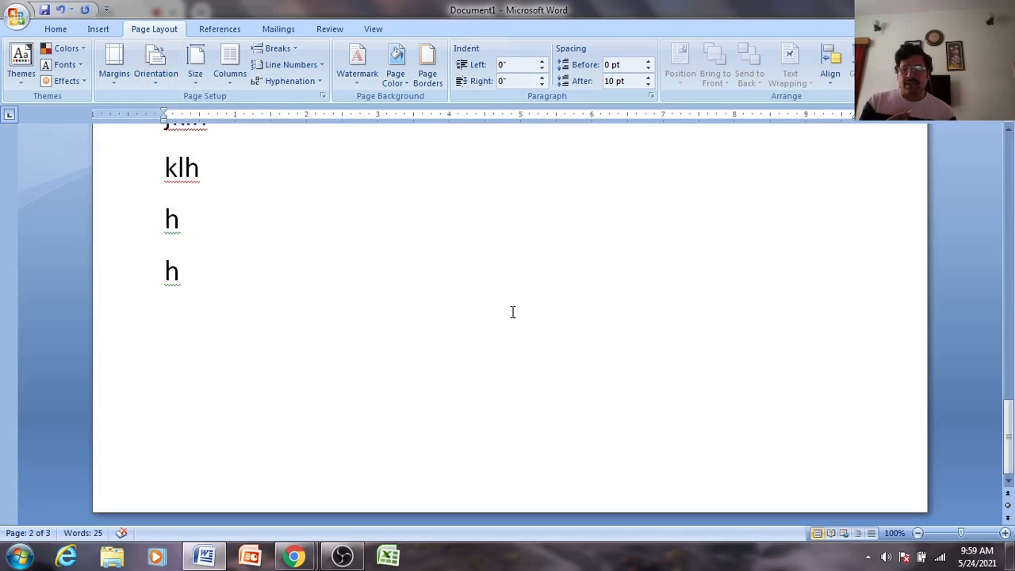
pyautogui.scroll(15, 512, 312)
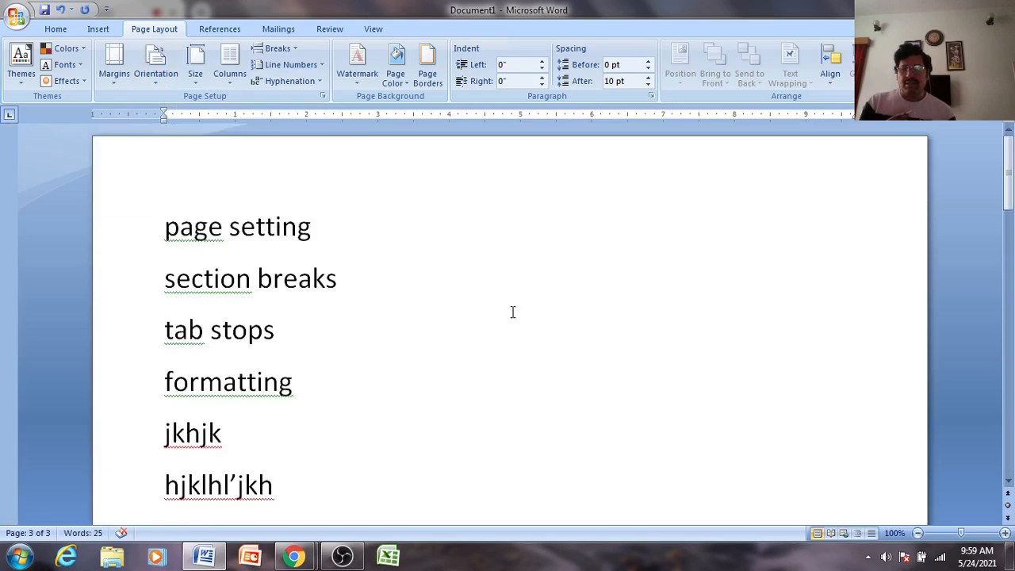
pyautogui.scroll(-15, 513, 312)
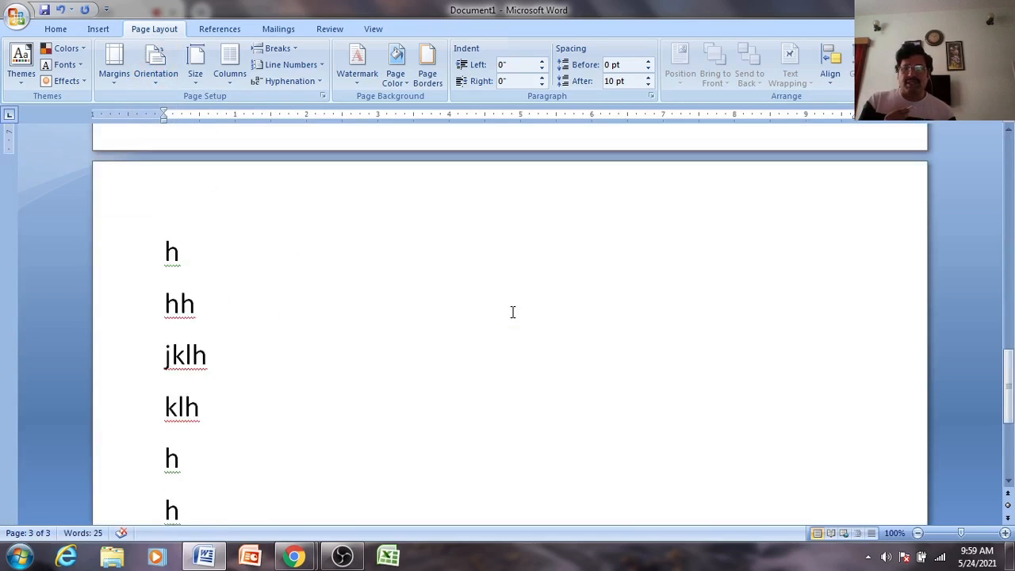
pyautogui.scroll(5, 512, 313)
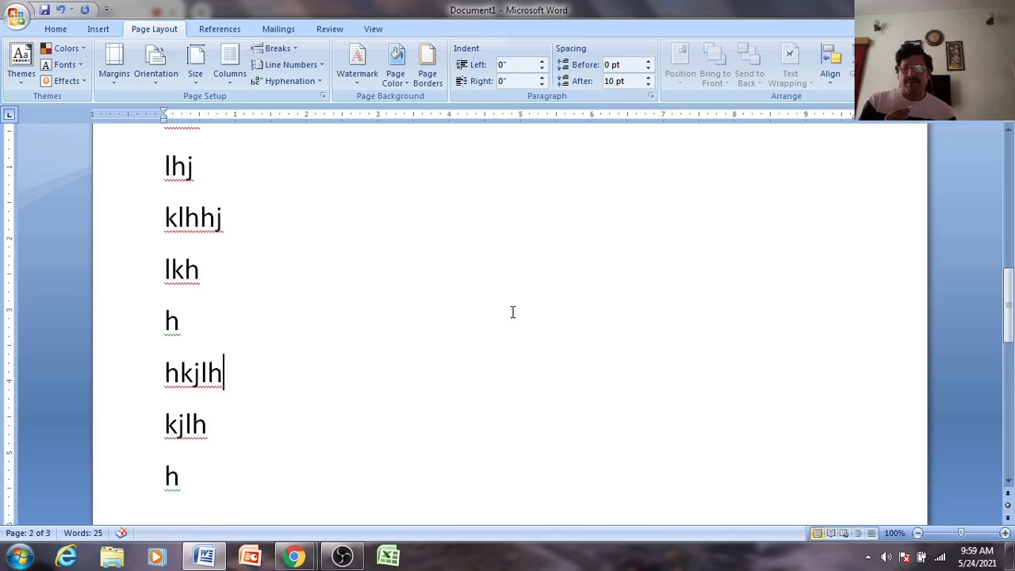
pyautogui.scroll(-3, 301, 304)
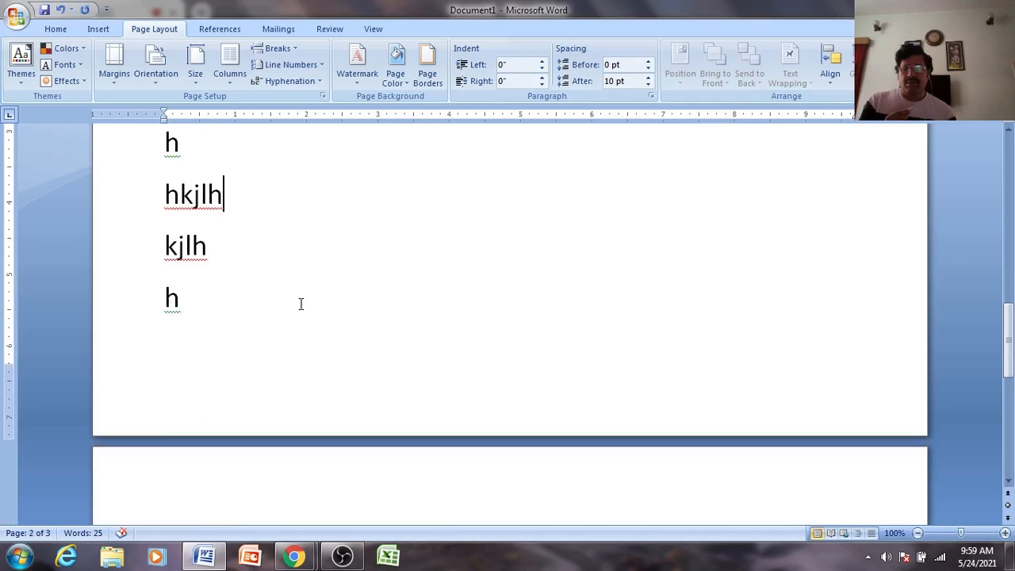
pyautogui.scroll(15, 402, 362)
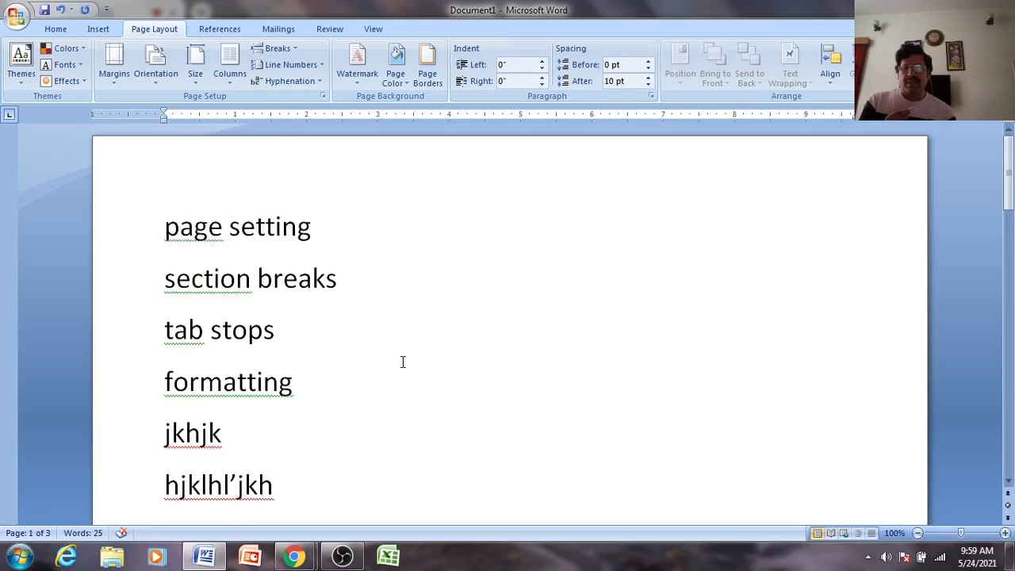
pyautogui.scroll(-5, 402, 362)
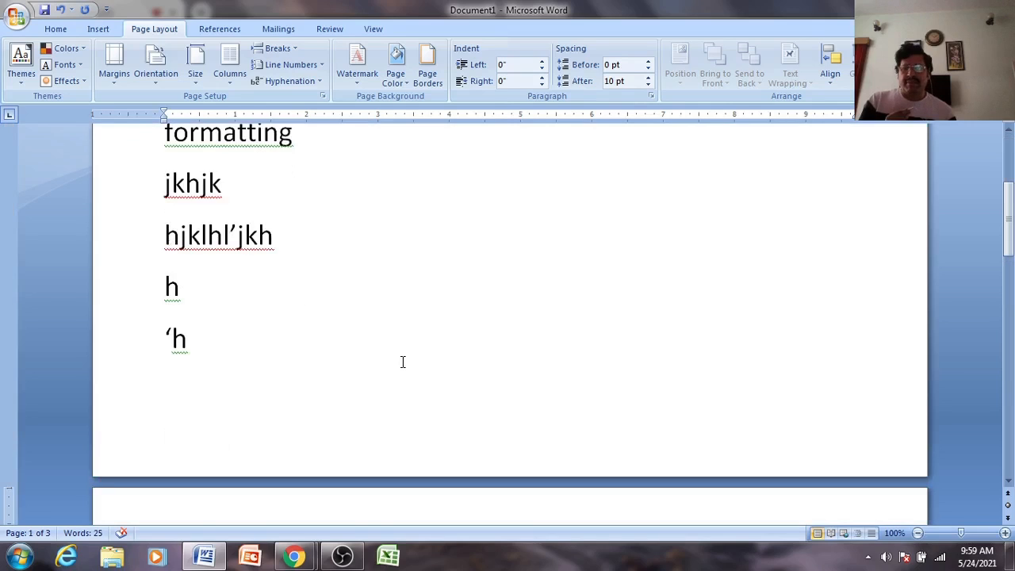
pyautogui.scroll(-15, 232, 320)
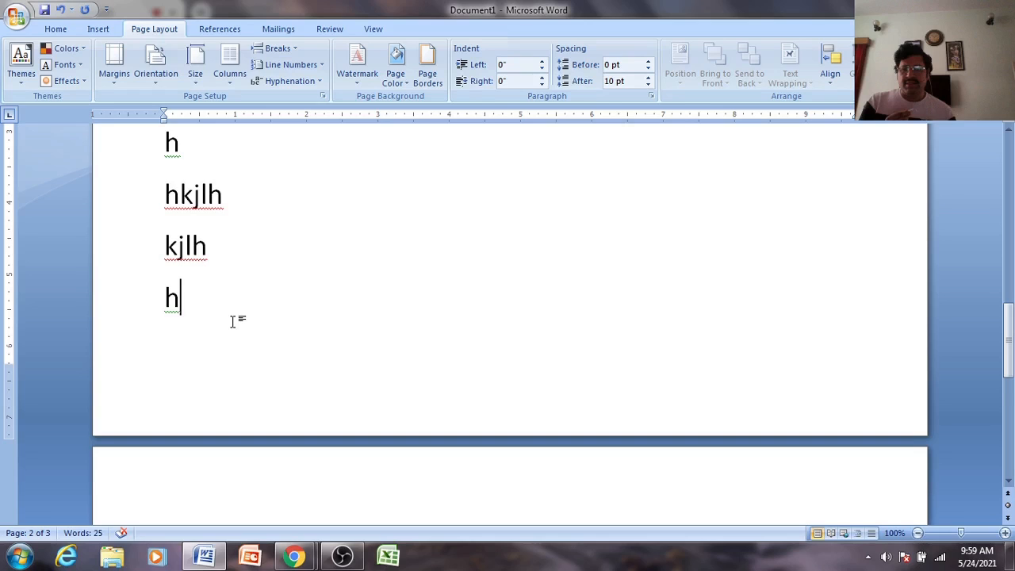
pyautogui.scroll(3, 232, 321)
pyautogui.click(159, 71)
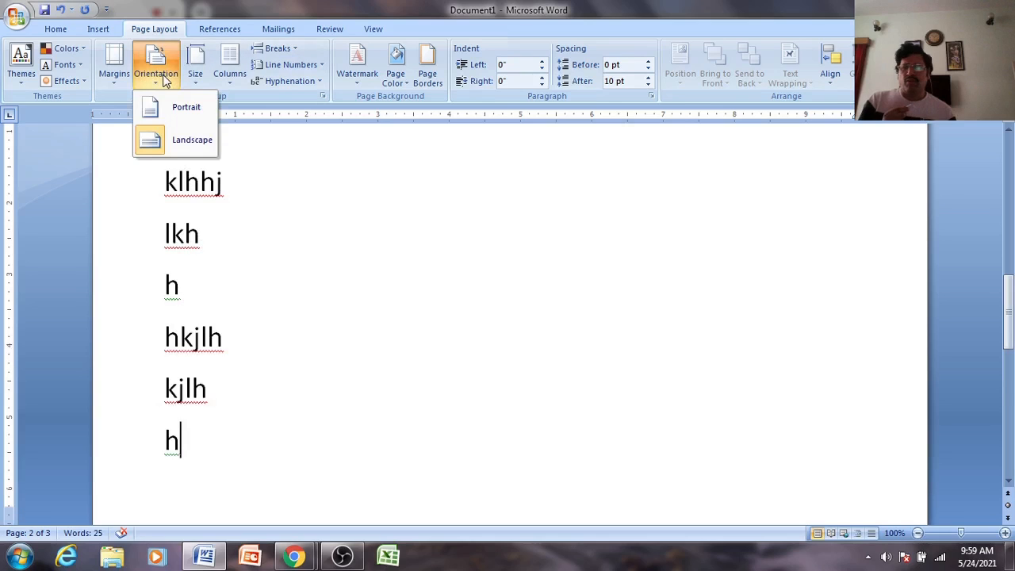
# - Set the pages back to Portrait and scroll to confirm the text fits on two pages
pyautogui.click(186, 111)
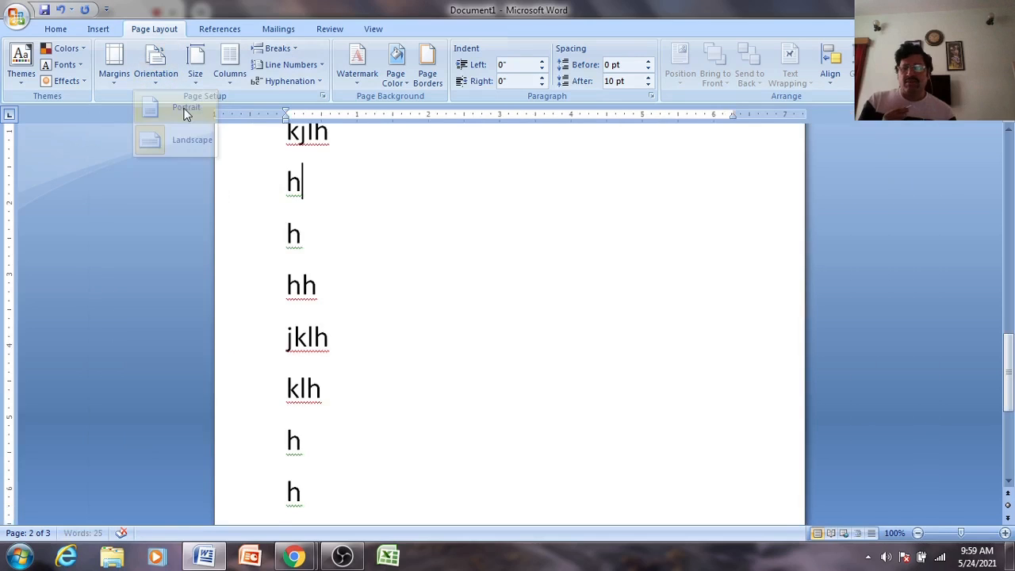
pyautogui.scroll(4, 548, 344)
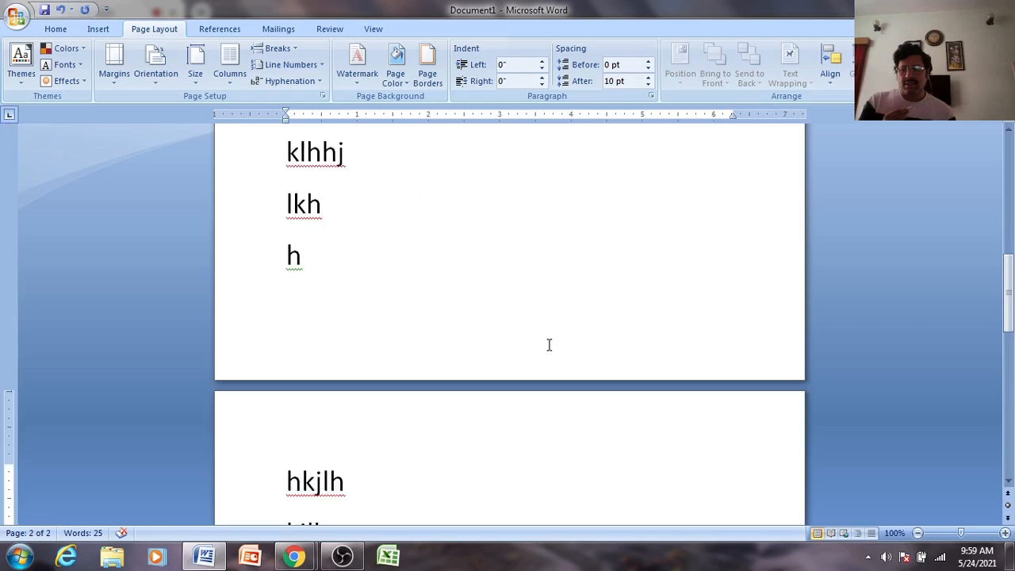
pyautogui.scroll(5, 548, 344)
pyautogui.scroll(-10, 548, 345)
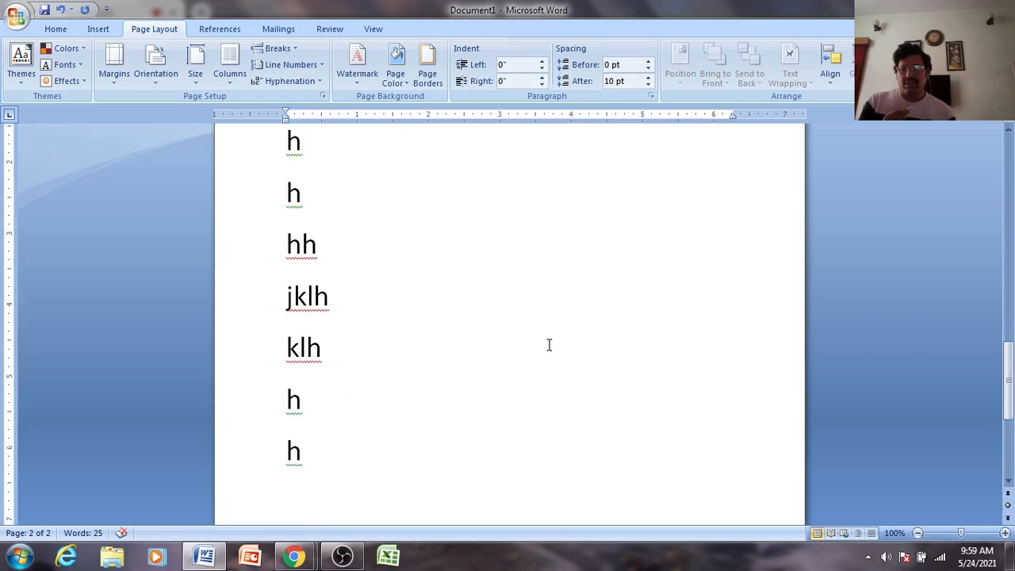
pyautogui.scroll(3, 548, 344)
pyautogui.scroll(7, 548, 344)
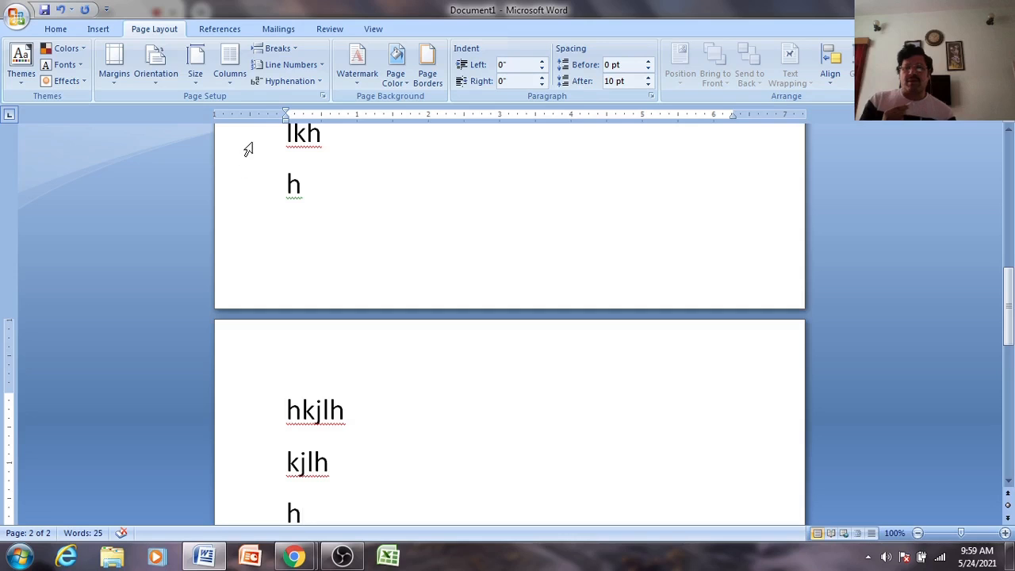
# - Insert a Next Page section break after the last 'h' line, creating a third page
pyautogui.click(290, 49)
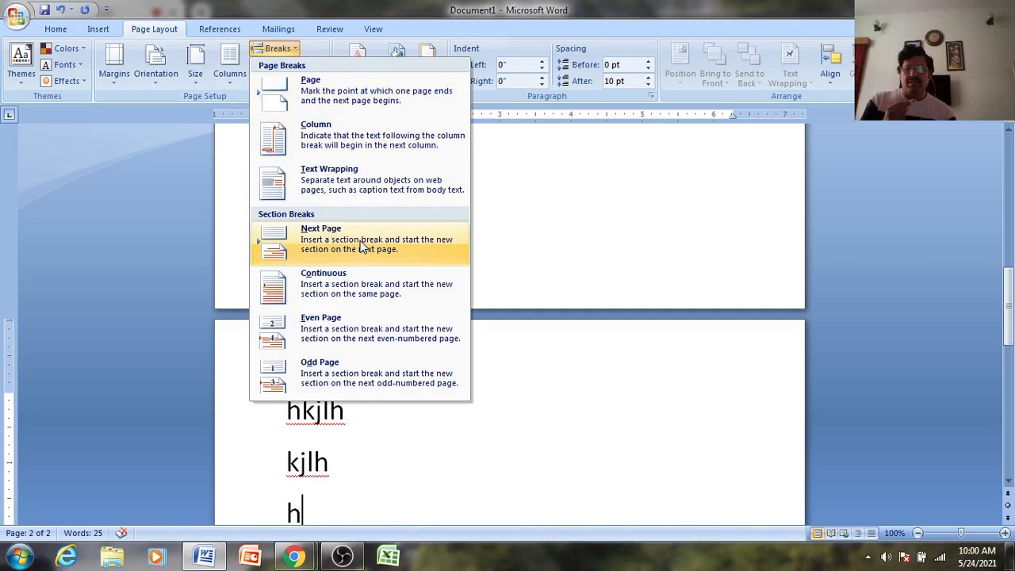
pyautogui.click(316, 248)
pyautogui.scroll(-5, 392, 260)
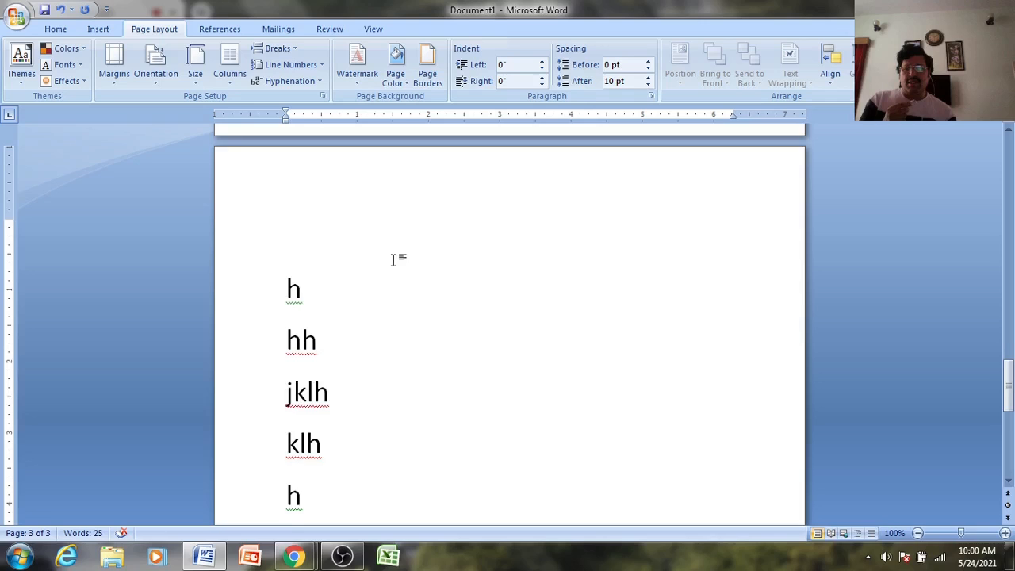
pyautogui.scroll(-2, 394, 260)
pyautogui.scroll(3, 394, 261)
pyautogui.scroll(20, 393, 260)
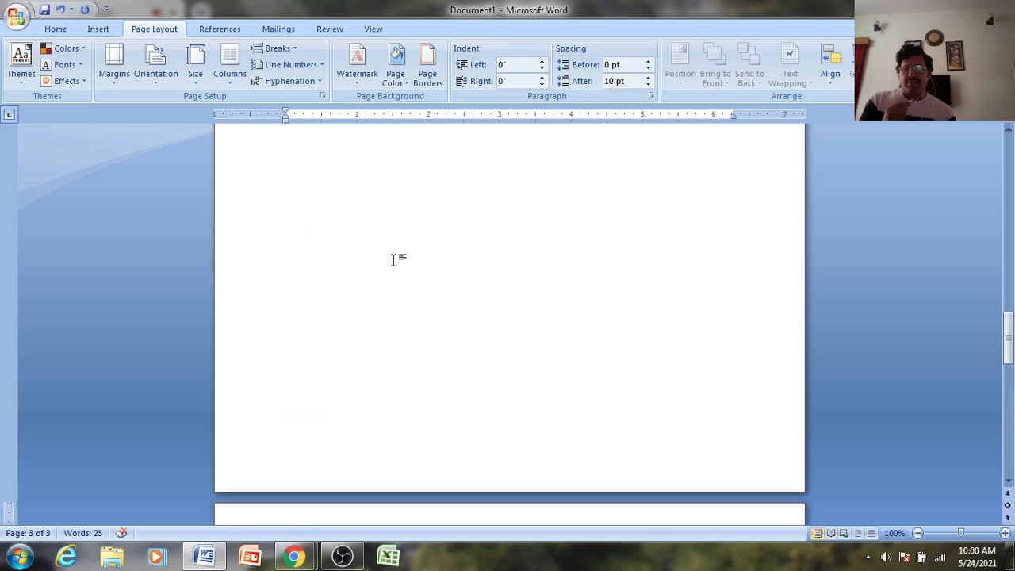
# - Make the new third-page section Landscape while pages 1–2 stay Portrait
pyautogui.scroll(-15, 394, 260)
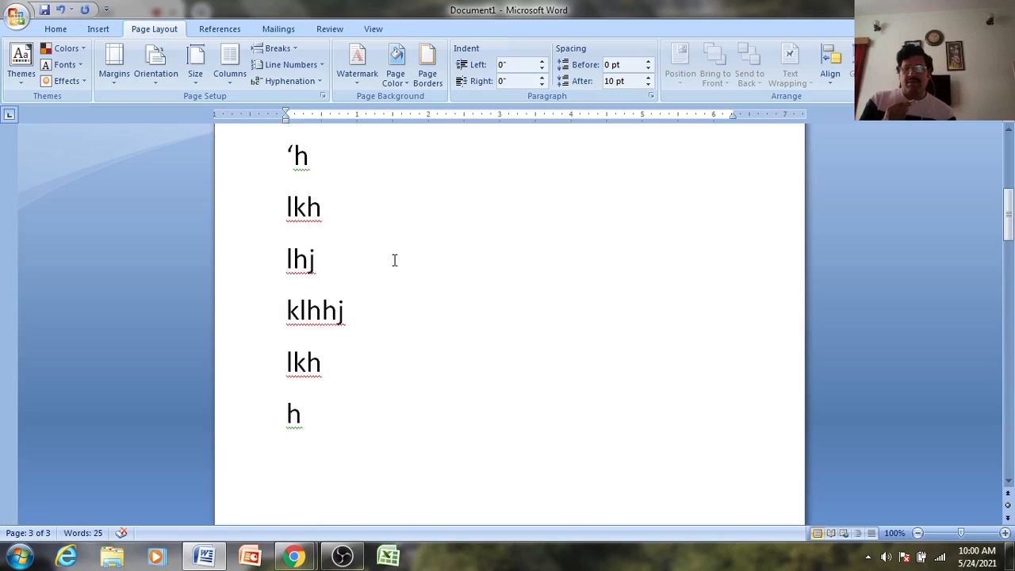
pyautogui.scroll(6, 393, 261)
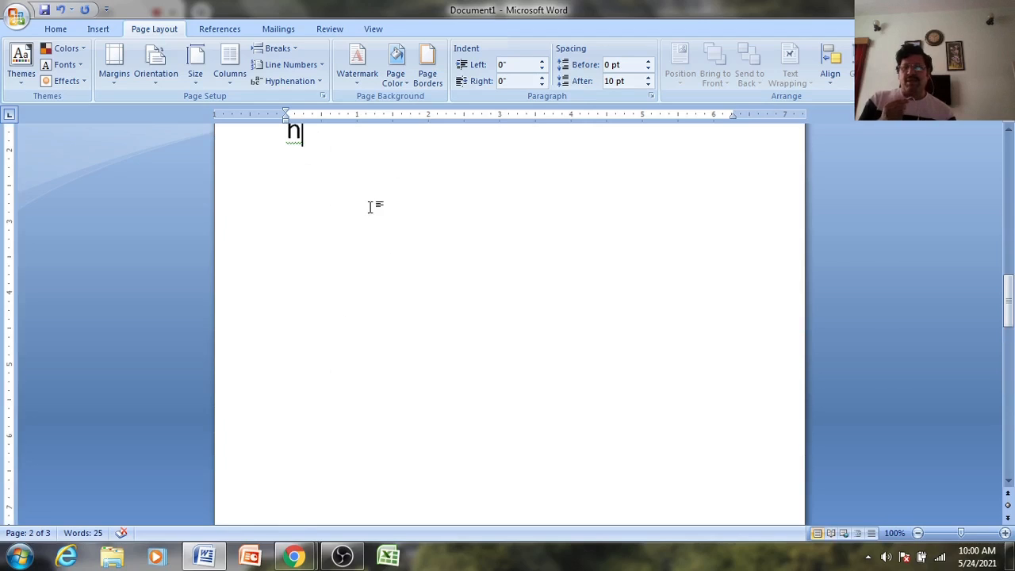
pyautogui.click(158, 79)
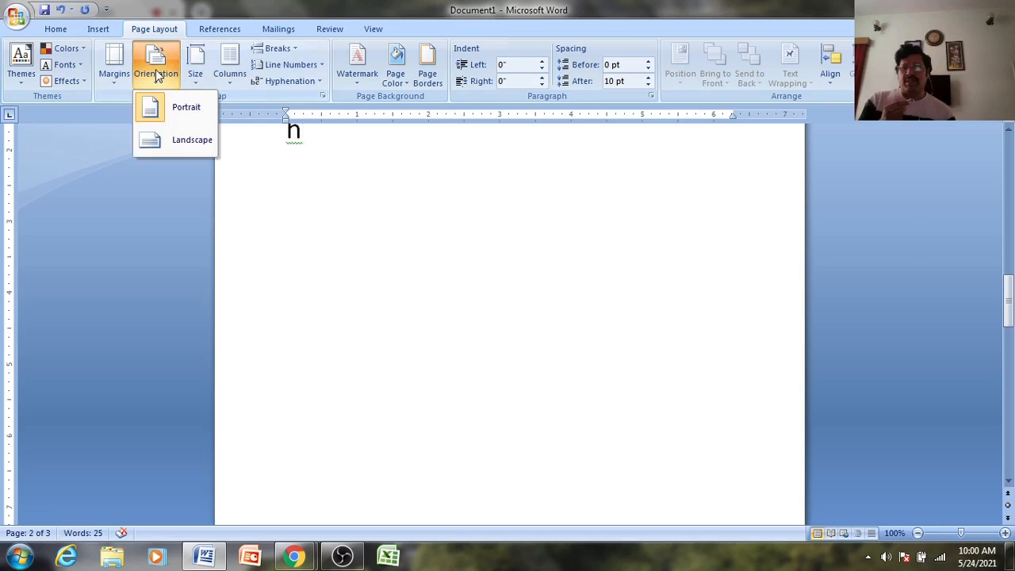
pyautogui.click(170, 108)
pyautogui.scroll(8, 524, 347)
pyautogui.scroll(-12, 524, 347)
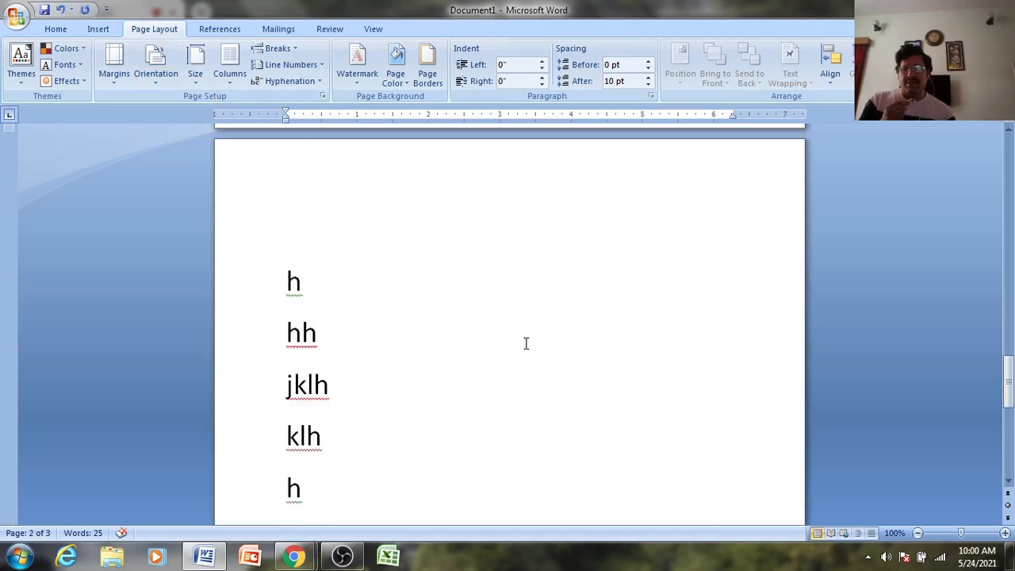
pyautogui.scroll(5, 526, 343)
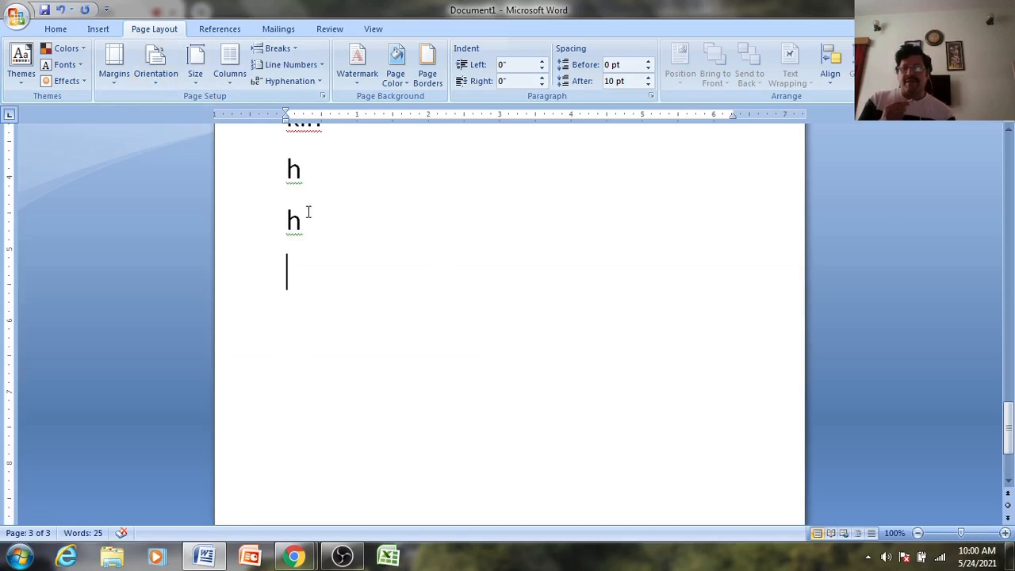
pyautogui.click(159, 70)
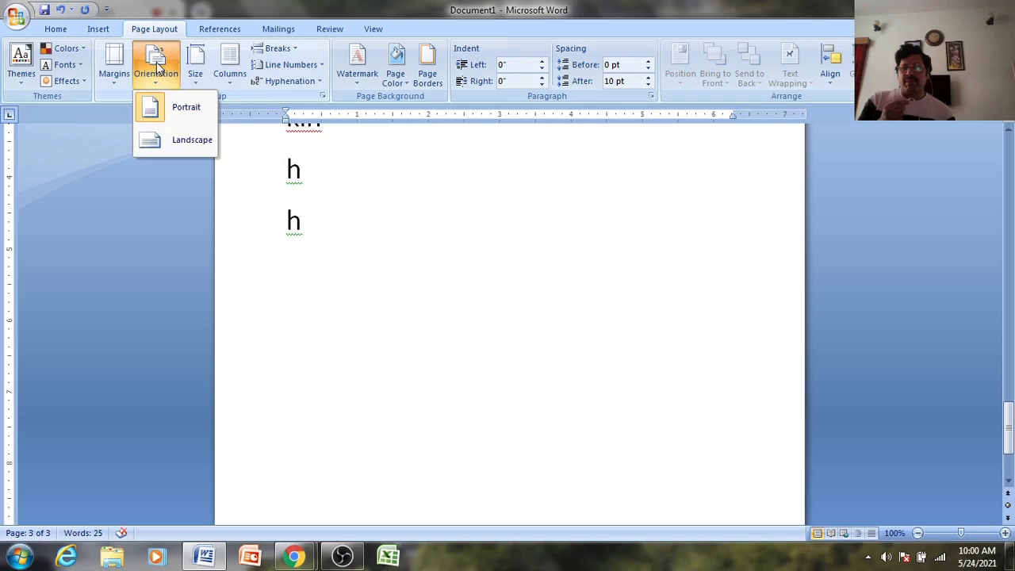
pyautogui.click(187, 141)
pyautogui.scroll(6, 561, 331)
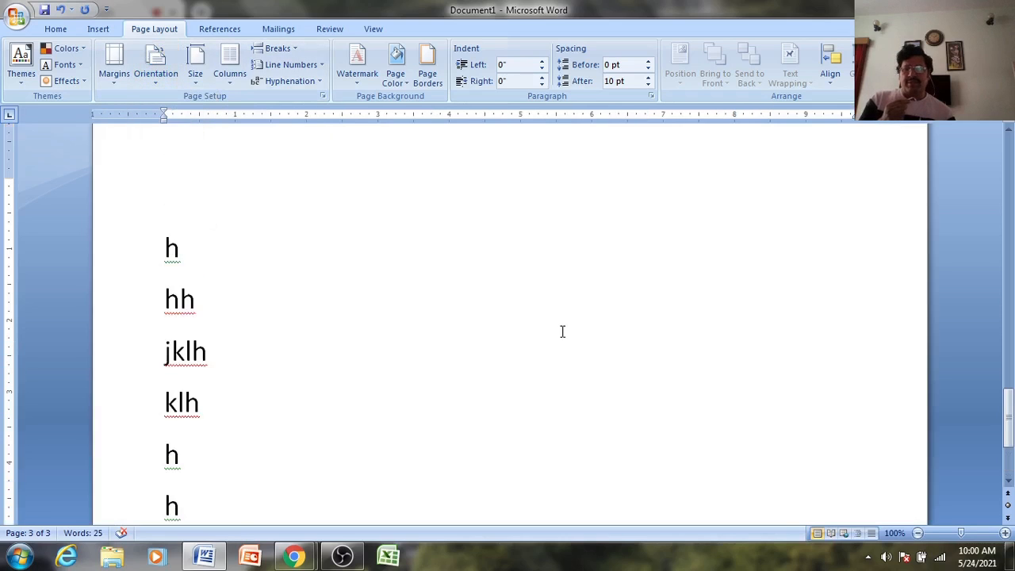
pyautogui.scroll(-2, 561, 331)
pyautogui.scroll(1, 562, 330)
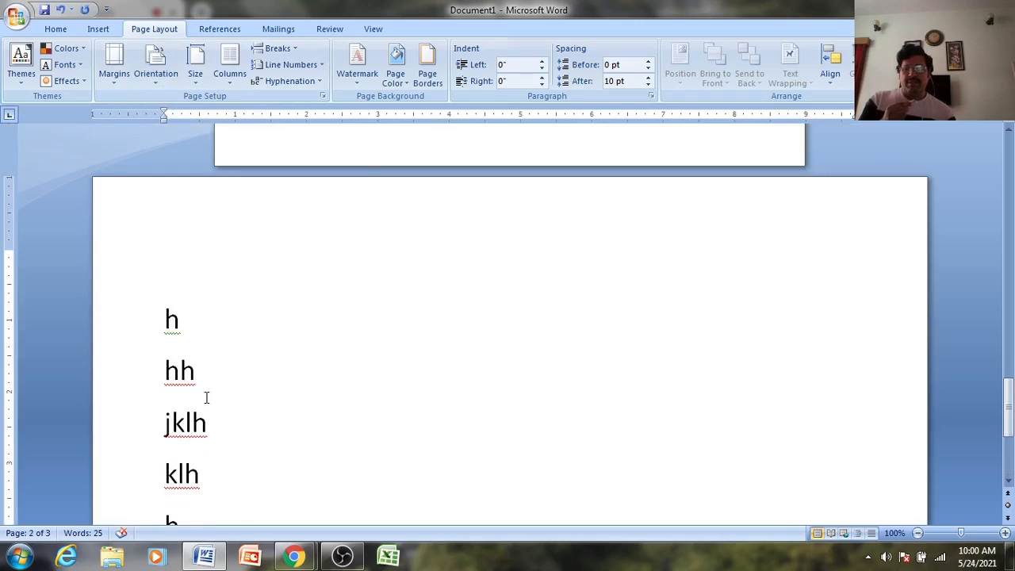
pyautogui.scroll(20, 871, 373)
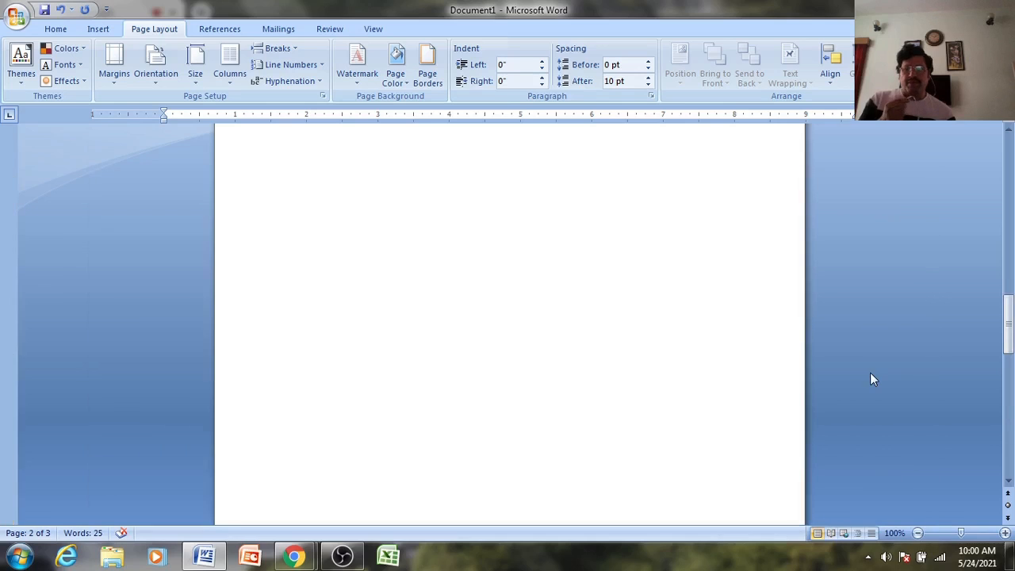
pyautogui.scroll(2, 870, 379)
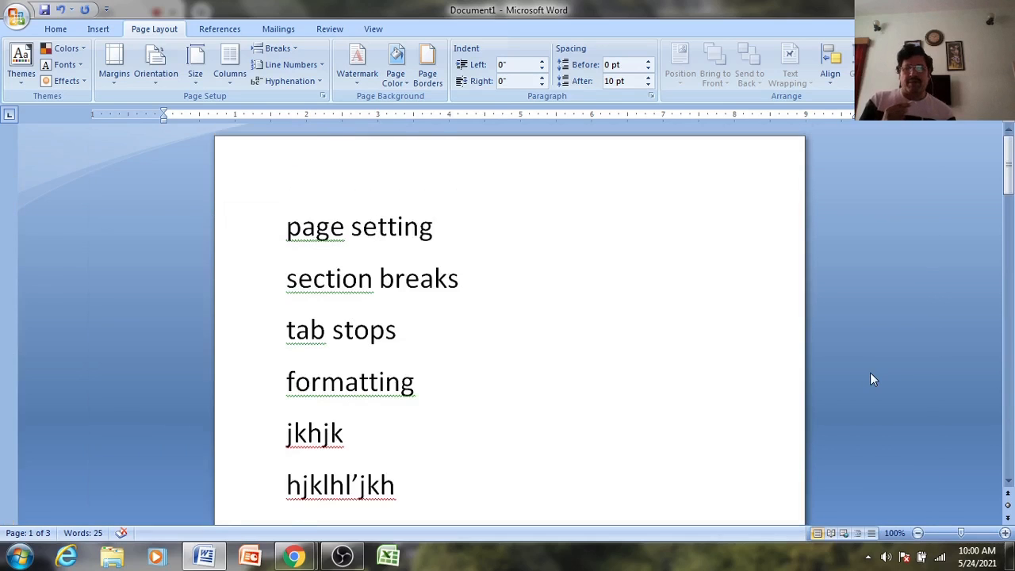
pyautogui.scroll(-20, 871, 374)
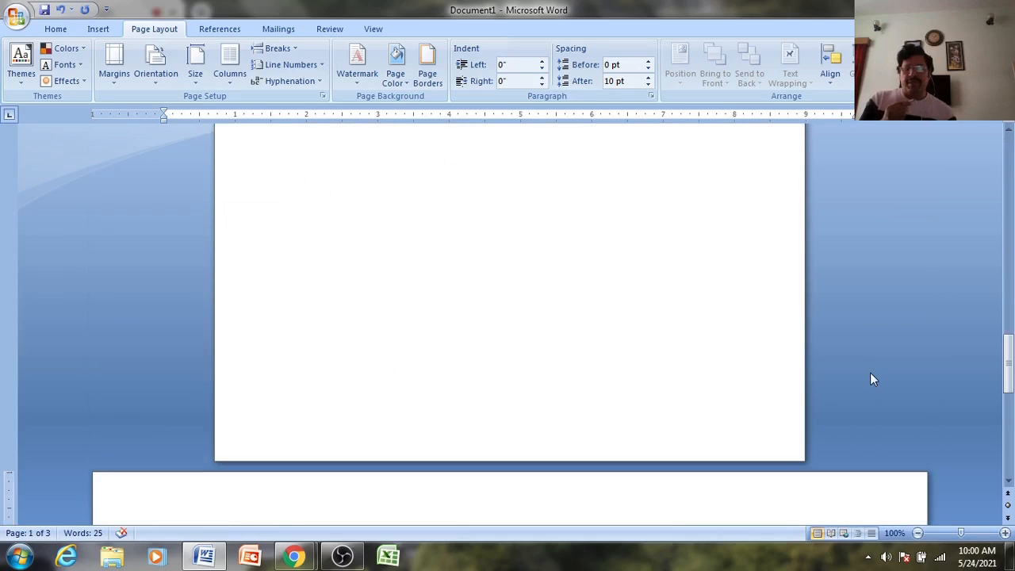
pyautogui.scroll(-5, 870, 379)
pyautogui.scroll(5, 870, 379)
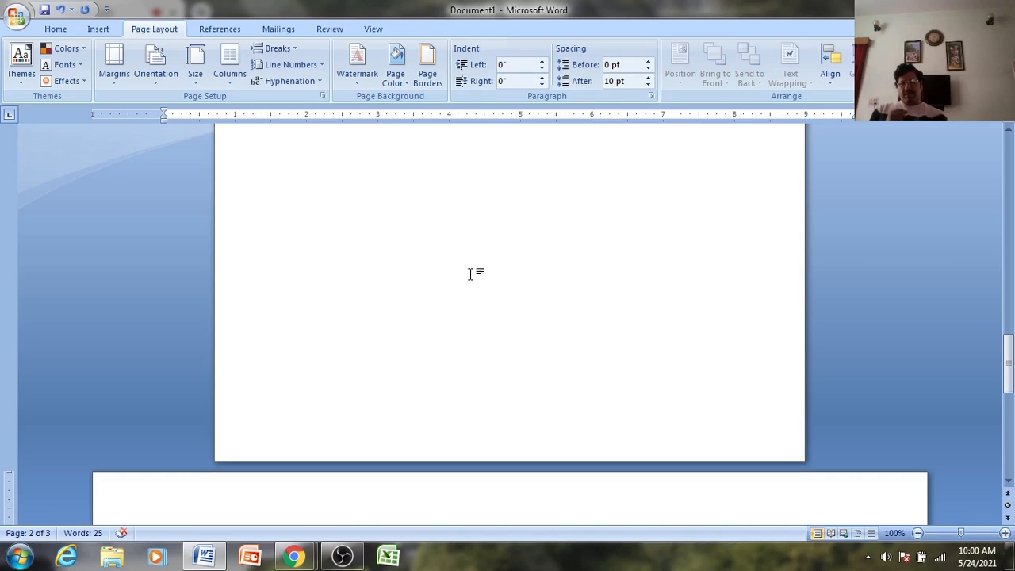
pyautogui.scroll(3, 475, 271)
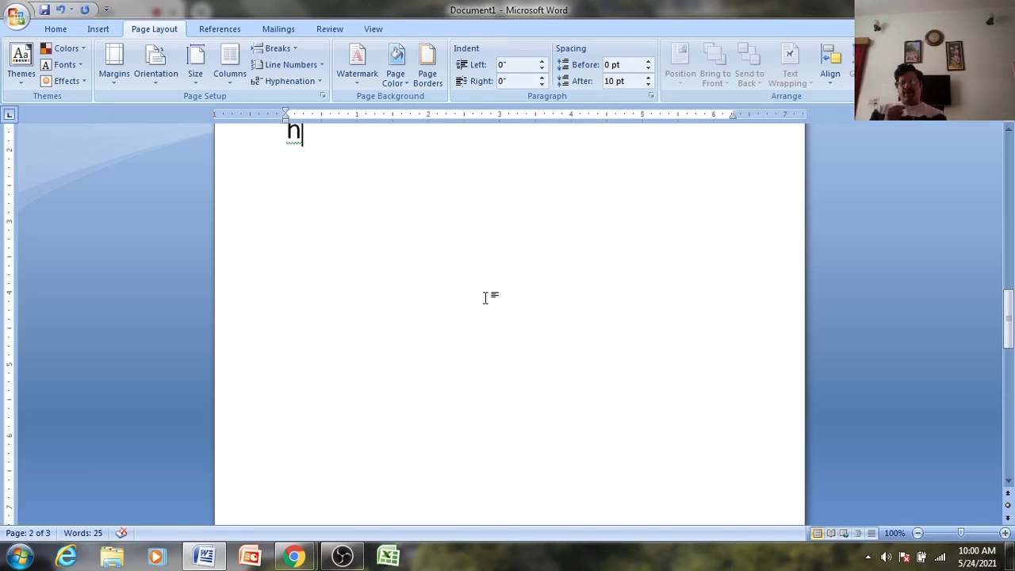
pyautogui.scroll(-6, 486, 297)
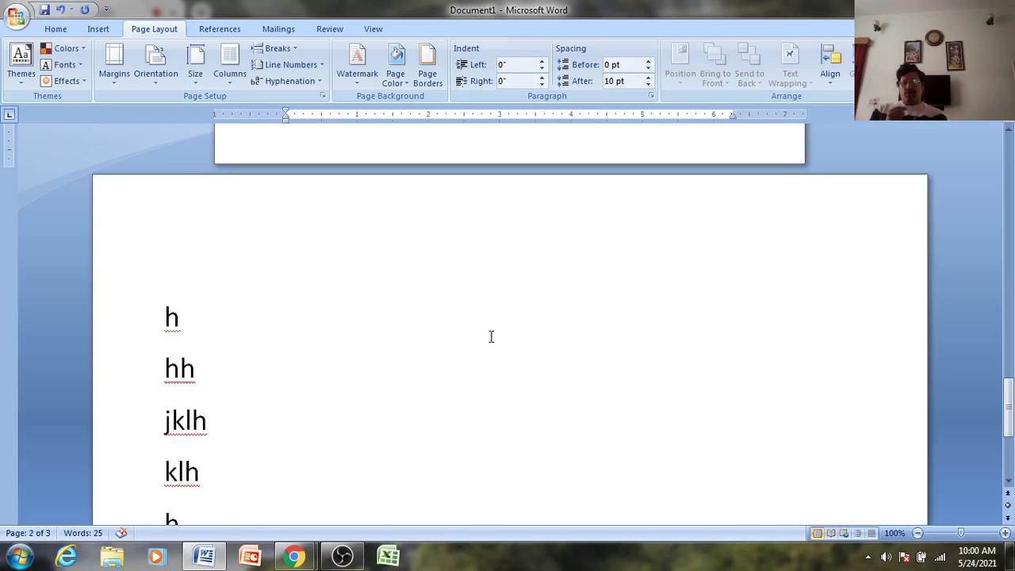
pyautogui.click(405, 375)
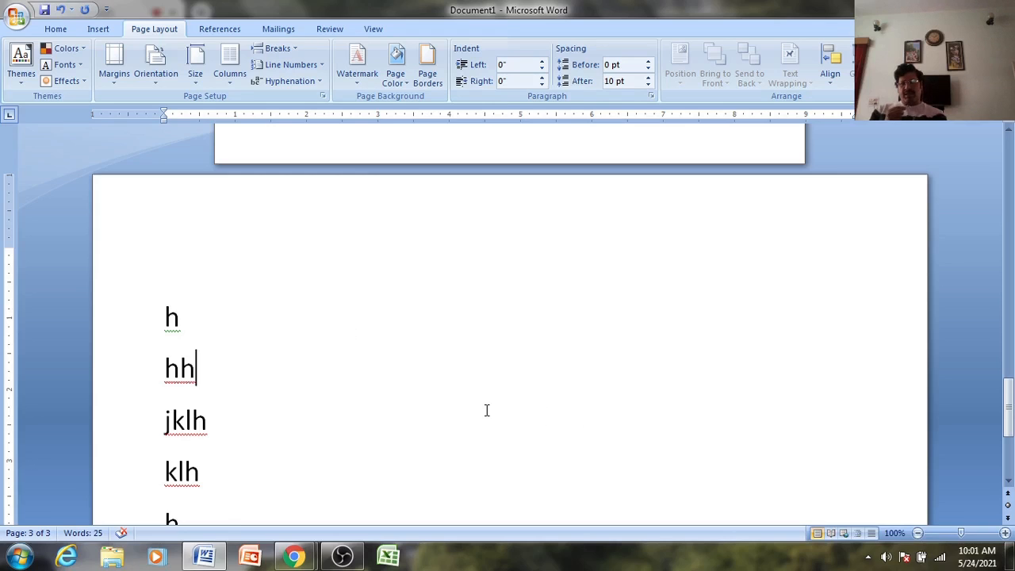
pyautogui.scroll(3, 568, 246)
pyautogui.scroll(3, 564, 217)
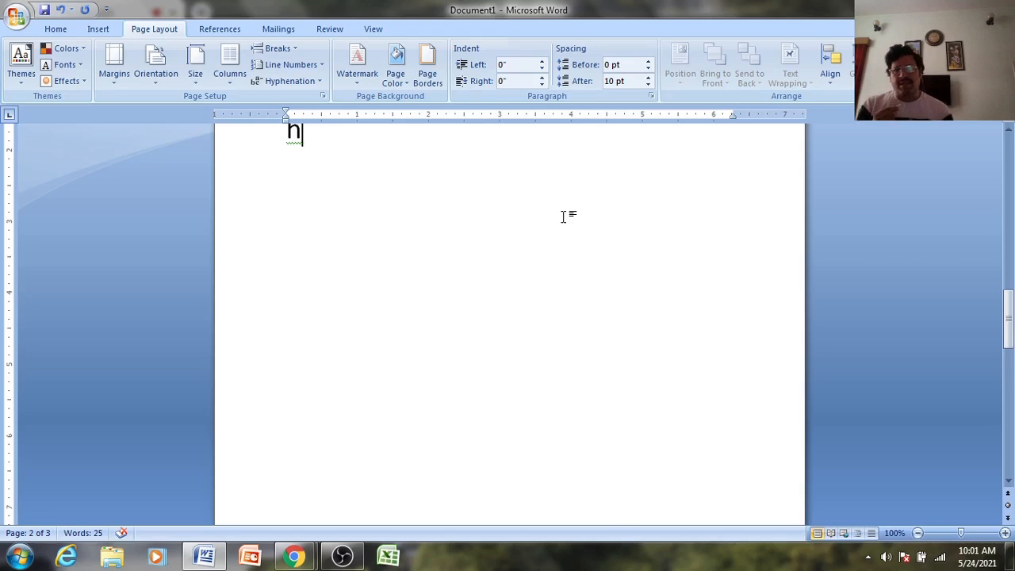
pyautogui.click(291, 52)
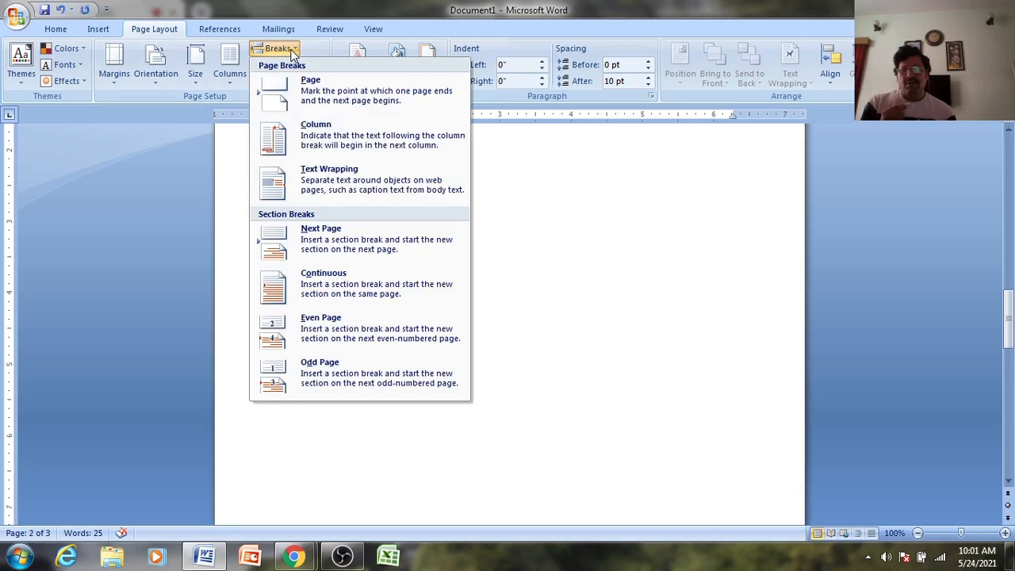
pyautogui.click(291, 53)
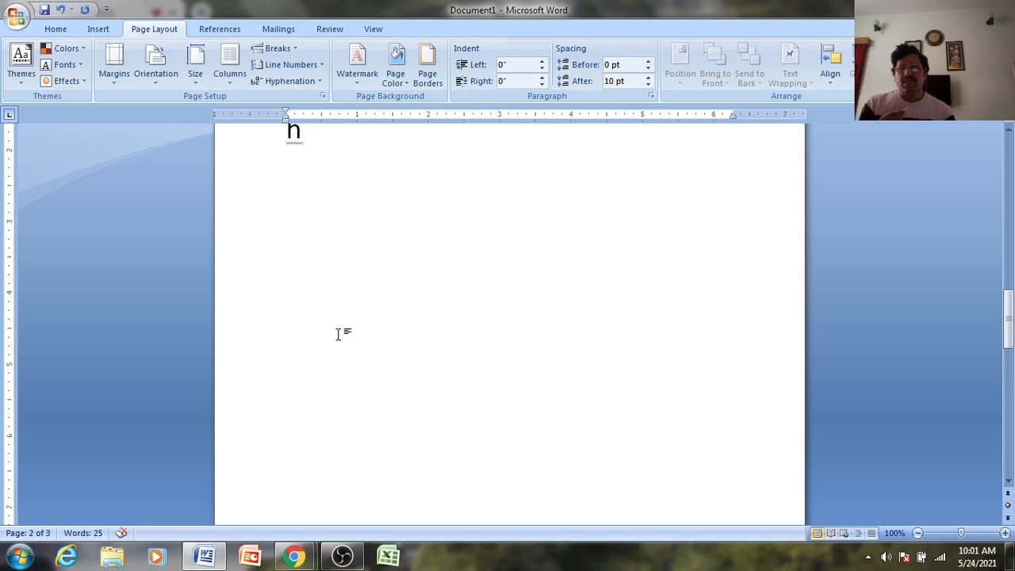
pyautogui.click(319, 66)
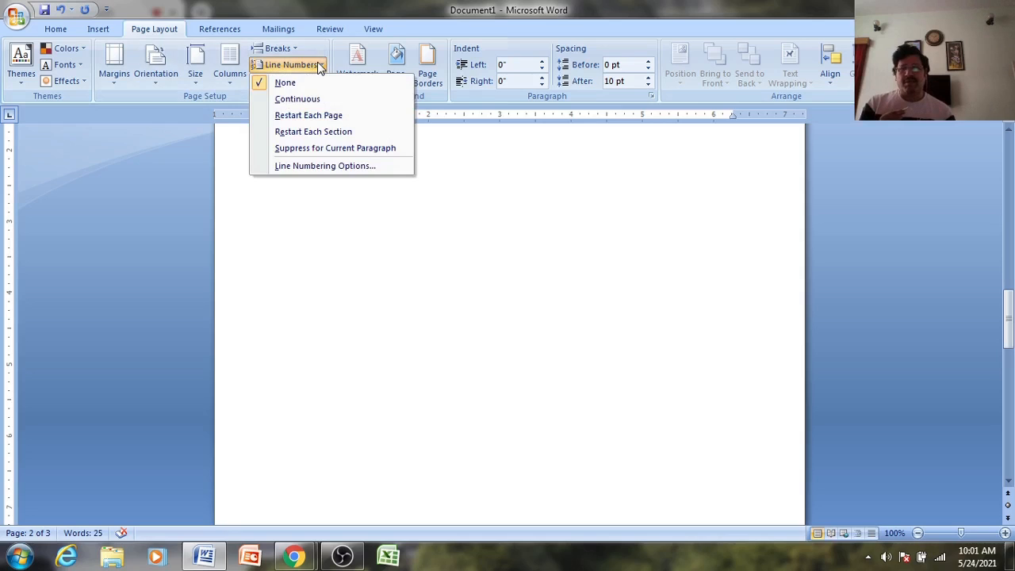
pyautogui.click(298, 100)
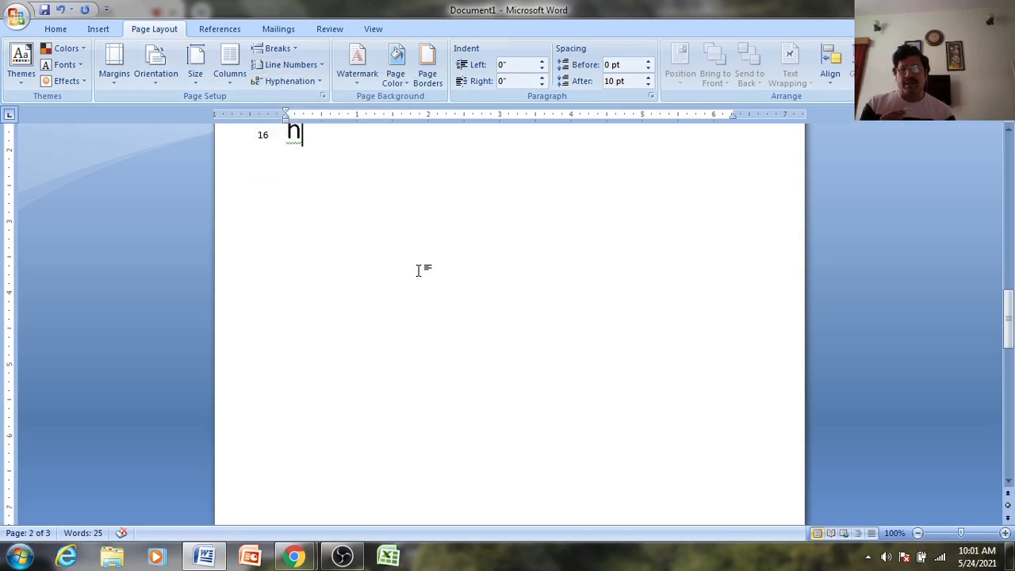
pyautogui.scroll(15, 419, 271)
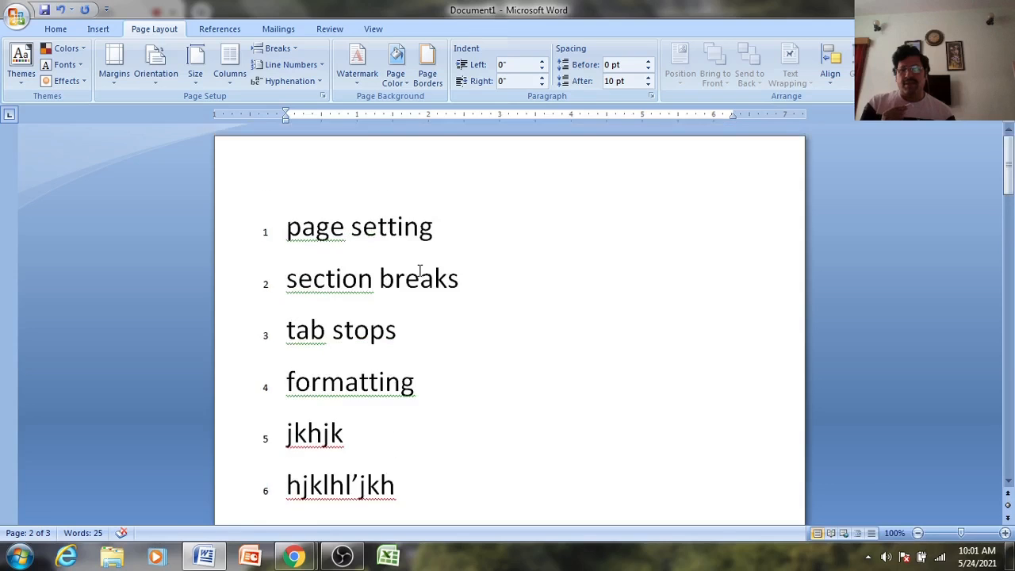
pyautogui.click(317, 70)
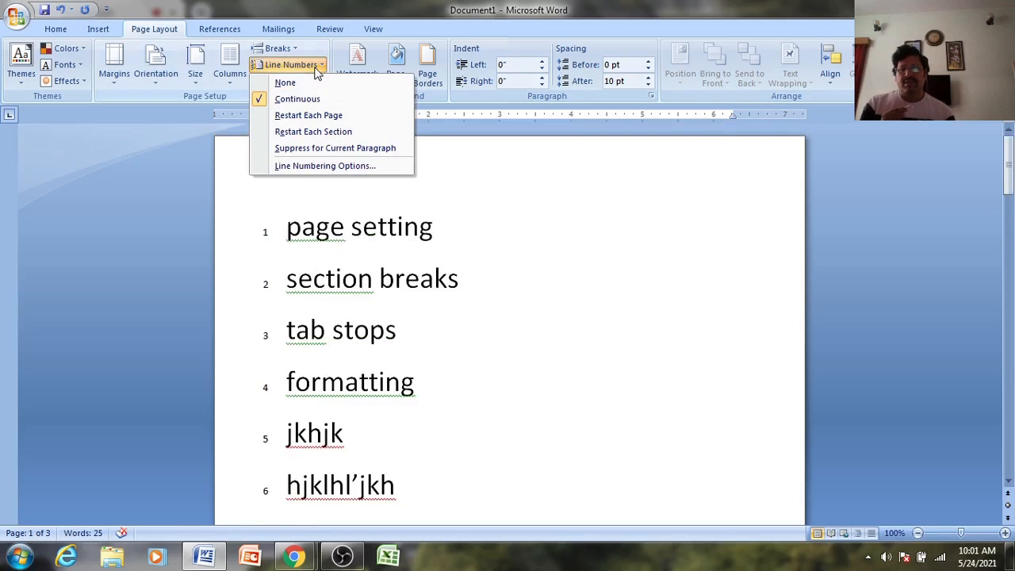
pyautogui.click(295, 83)
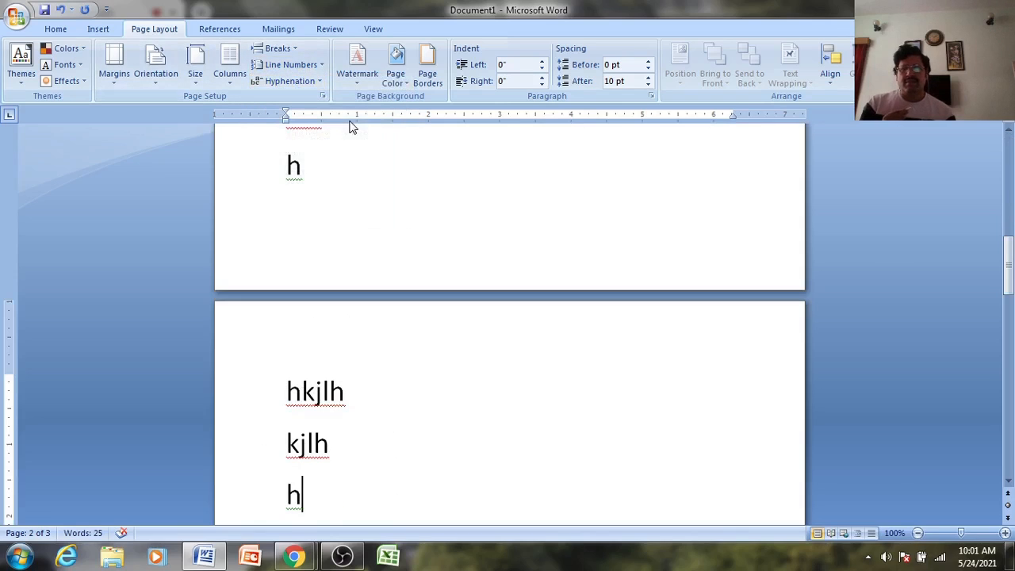
# - Turn on automatic hyphenation and extend the hkjlh line with 'kkkj kj jkh jkhkj hkjh kj hkjh jkhjkh jh'
pyautogui.click(318, 82)
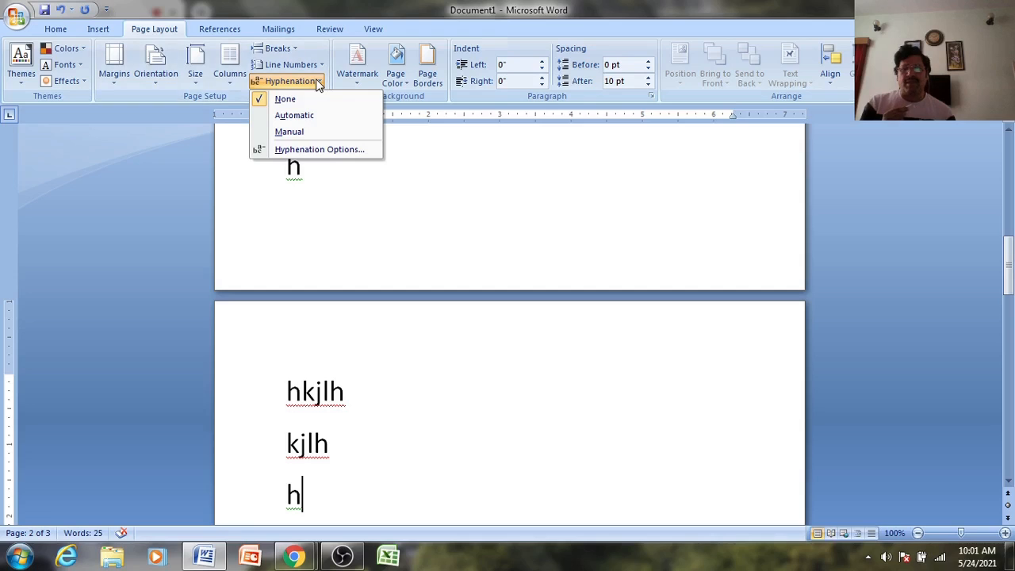
pyautogui.click(317, 117)
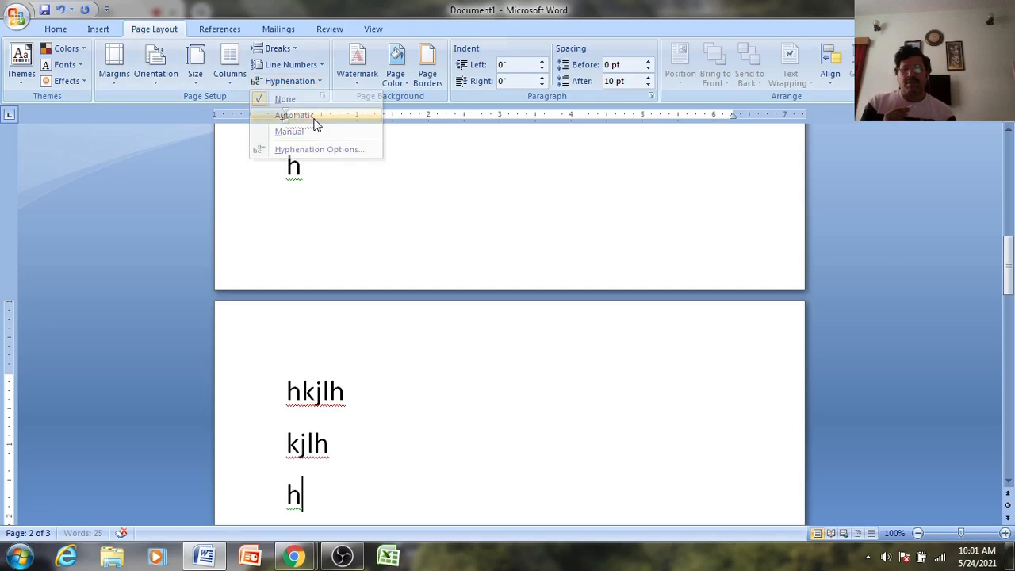
pyautogui.click(393, 396)
pyautogui.write('kkkj')
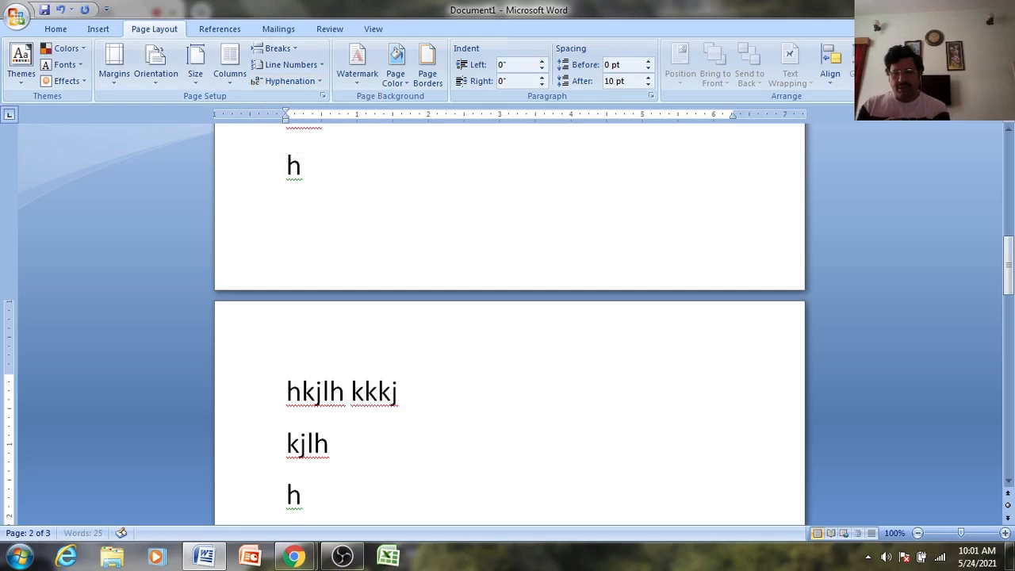
pyautogui.write(' kj jkh jkhkj hkjh kj hkjh jkhjkh jh')
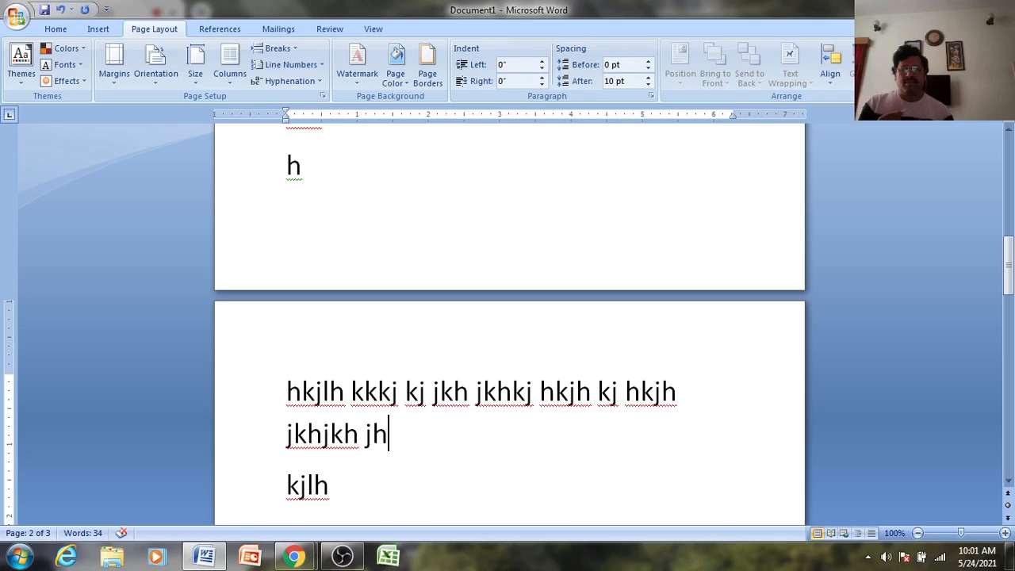
# - Review the Hyphenation Options (0.25" zone, no consecutive-hyphen limit) and close them unchanged
pyautogui.click(311, 82)
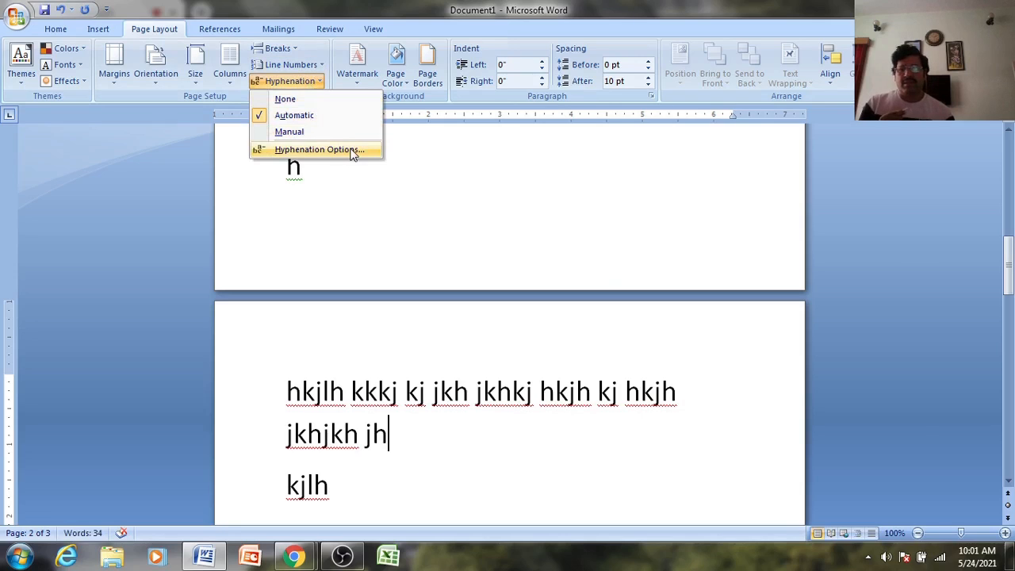
pyautogui.click(353, 154)
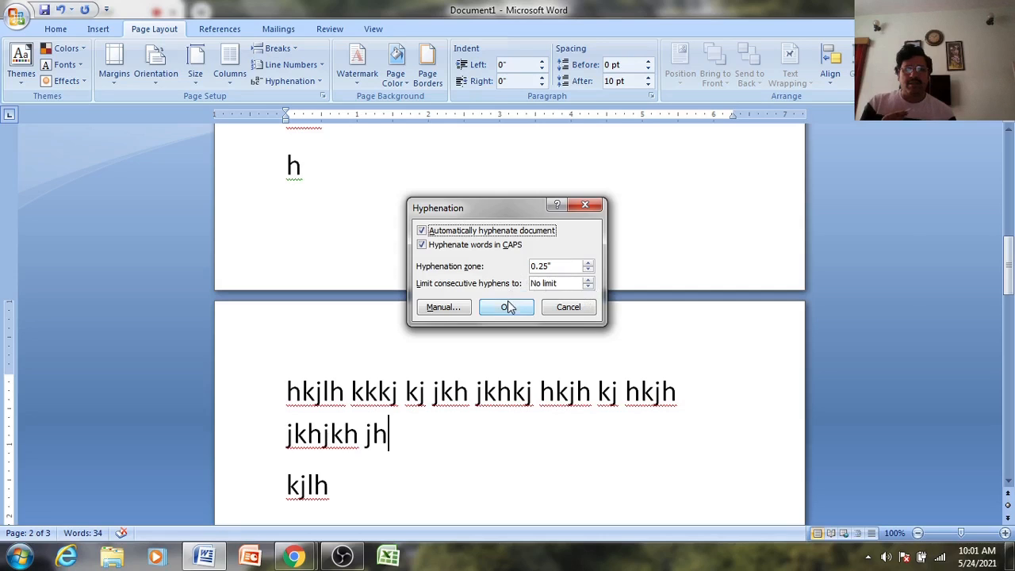
pyautogui.click(567, 309)
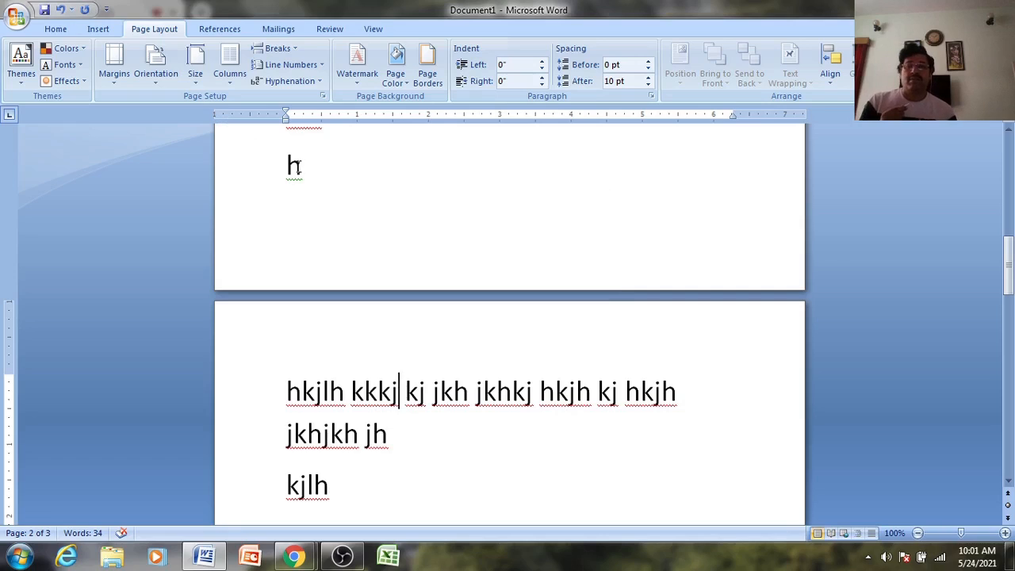
pyautogui.click(355, 64)
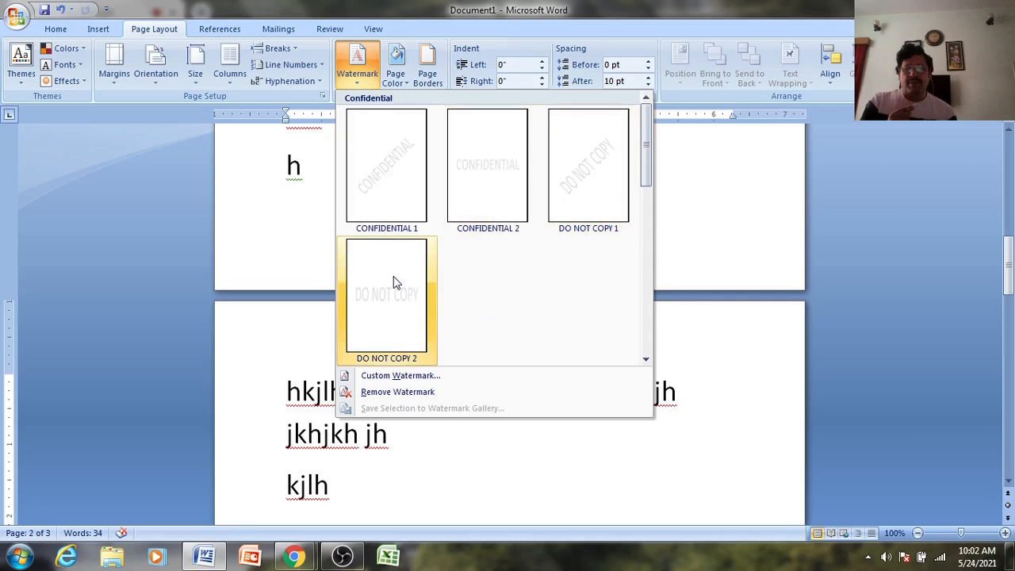
pyautogui.click(426, 364)
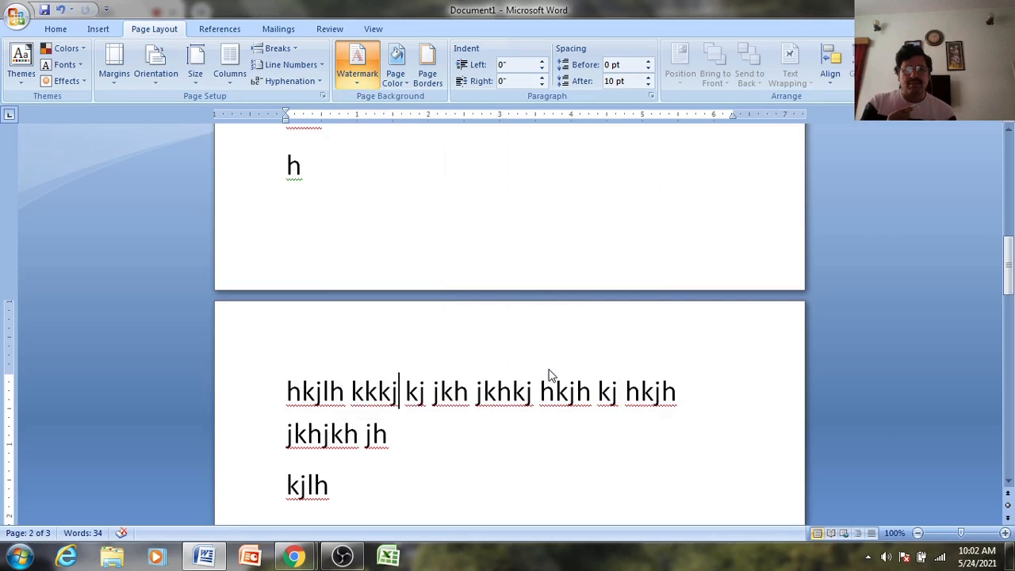
pyautogui.scroll(4, 551, 375)
pyautogui.scroll(2, 551, 375)
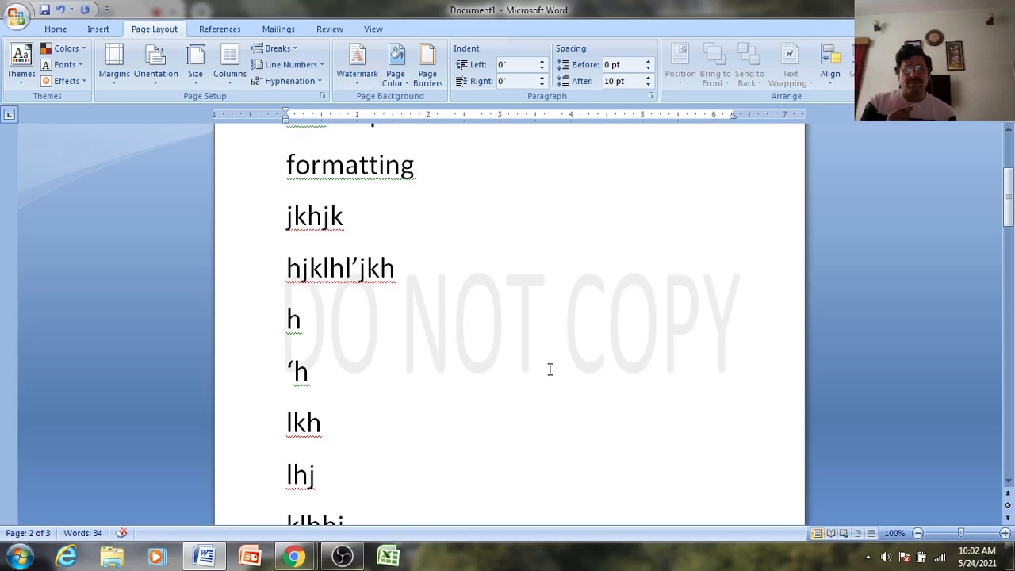
pyautogui.scroll(3, 632, 349)
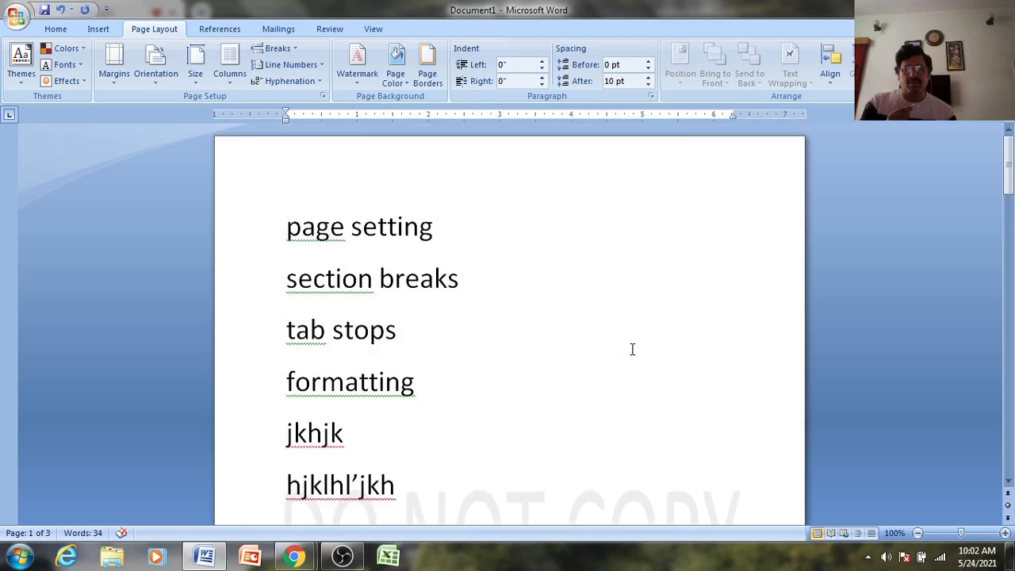
pyautogui.scroll(-11, 632, 349)
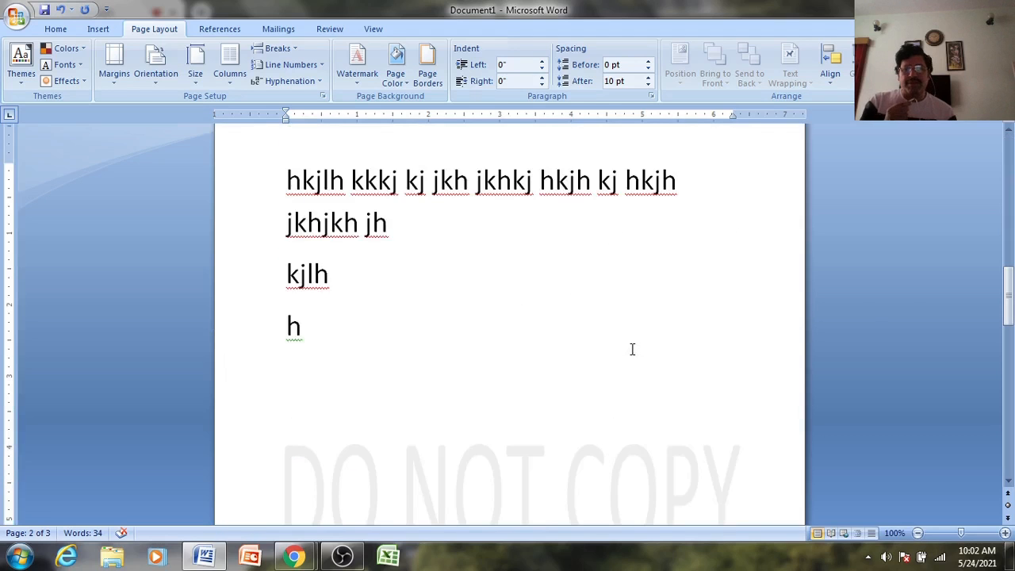
pyautogui.scroll(-4, 632, 349)
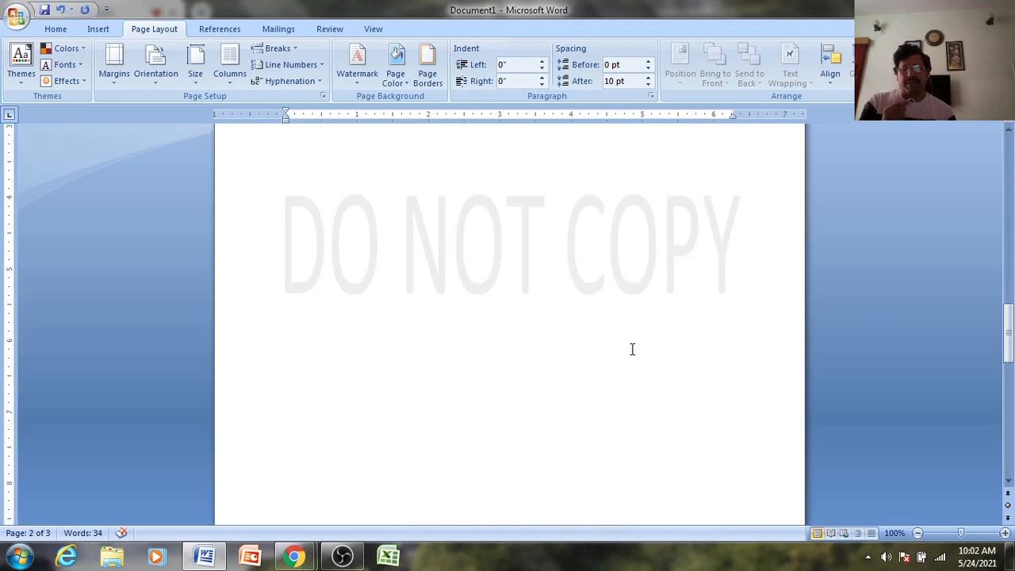
pyautogui.scroll(10, 633, 349)
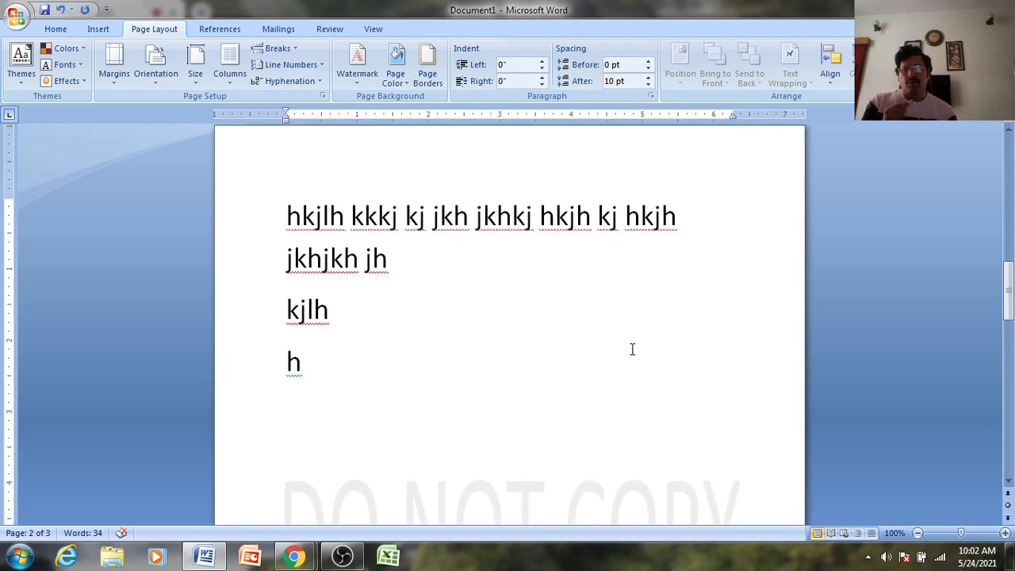
pyautogui.scroll(5, 632, 349)
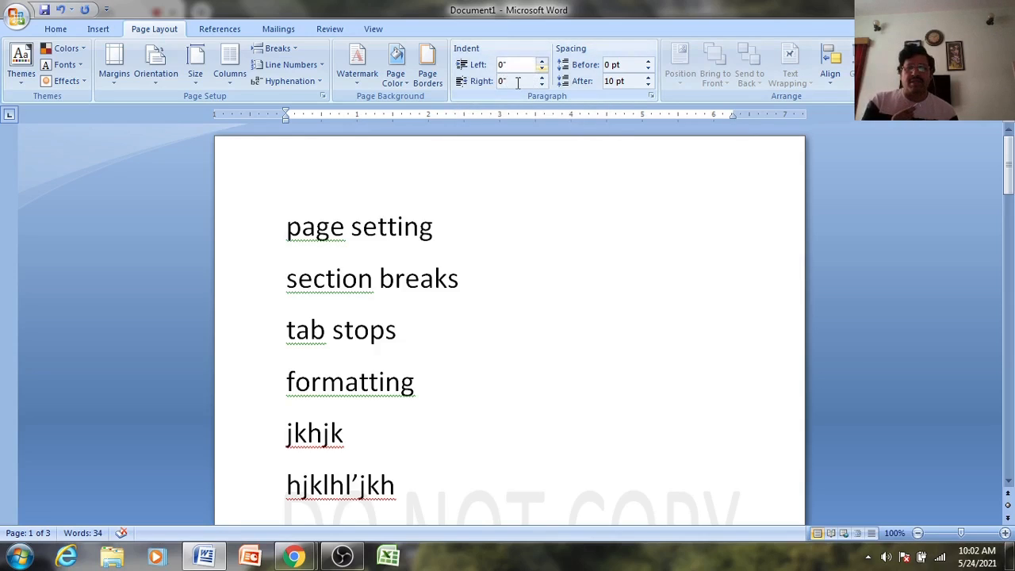
# - Raise the hkjlh paragraph's left indent to 0.7" in the Paragraph group
pyautogui.click(541, 63)
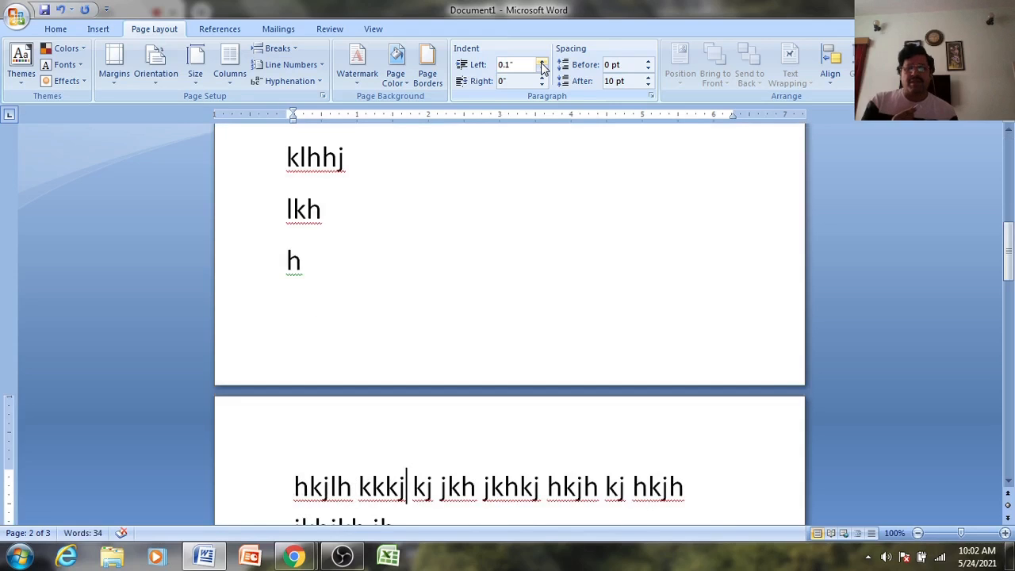
pyautogui.click(541, 62)
pyautogui.click(542, 62)
pyautogui.click(542, 62)
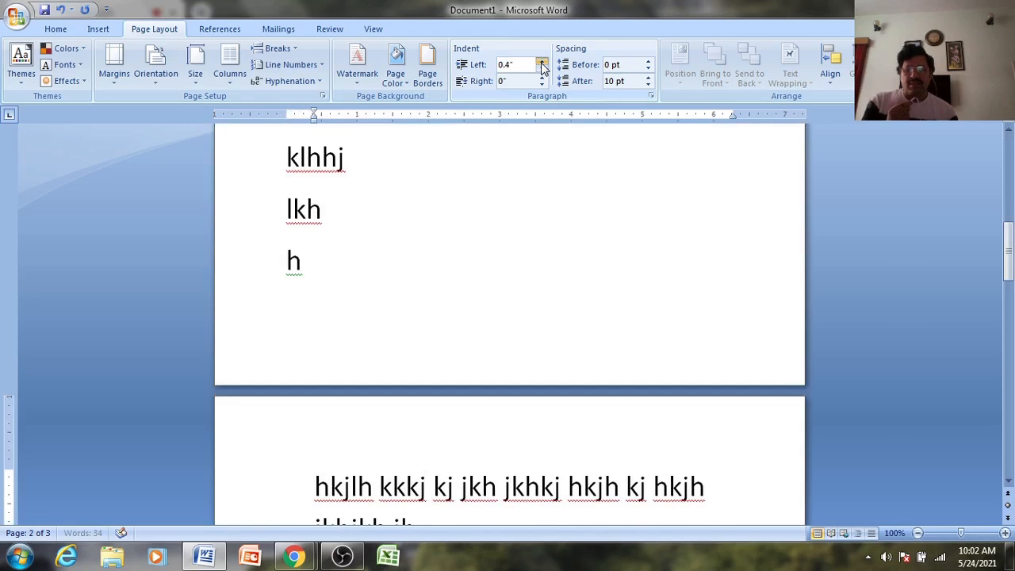
pyautogui.click(541, 62)
pyautogui.click(541, 63)
pyautogui.click(541, 63)
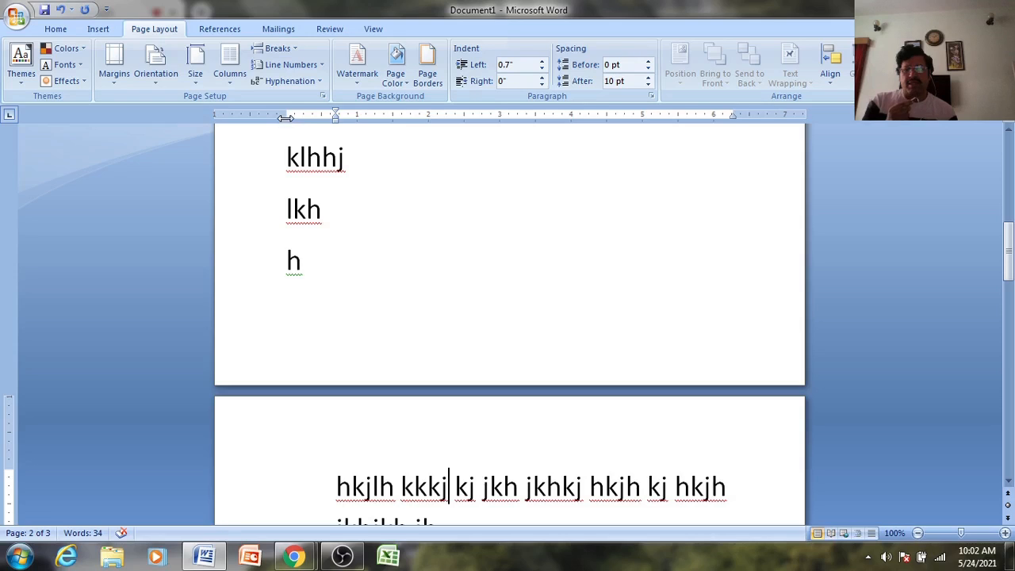
pyautogui.moveTo(286, 115); pyautogui.dragTo(286, 115)
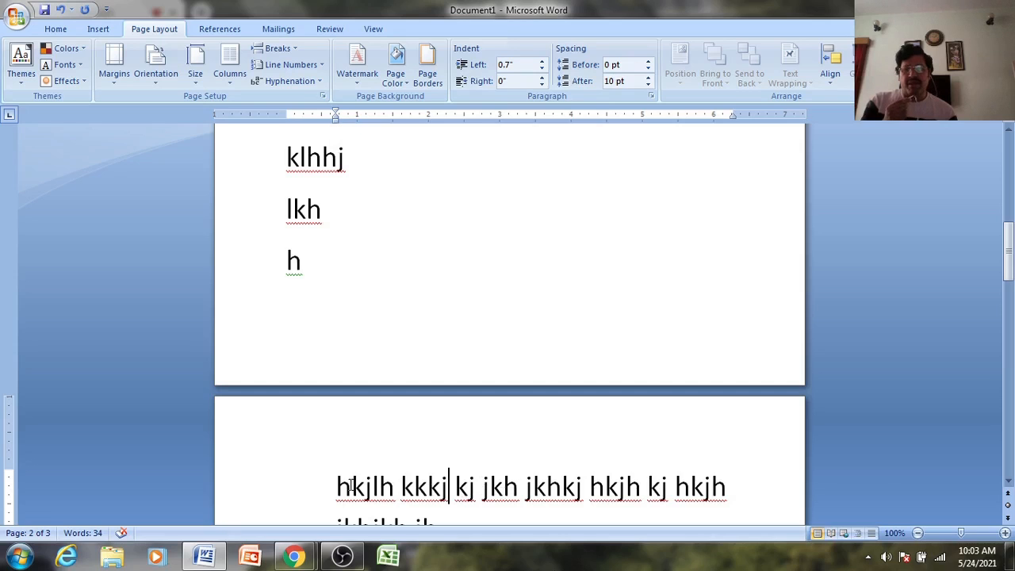
# - Drag the ruler indent markers to give the hkjlh paragraph a 0.94" first-line indent, left indent 0"
pyautogui.scroll(-3, 448, 498)
pyautogui.scroll(-1, 446, 484)
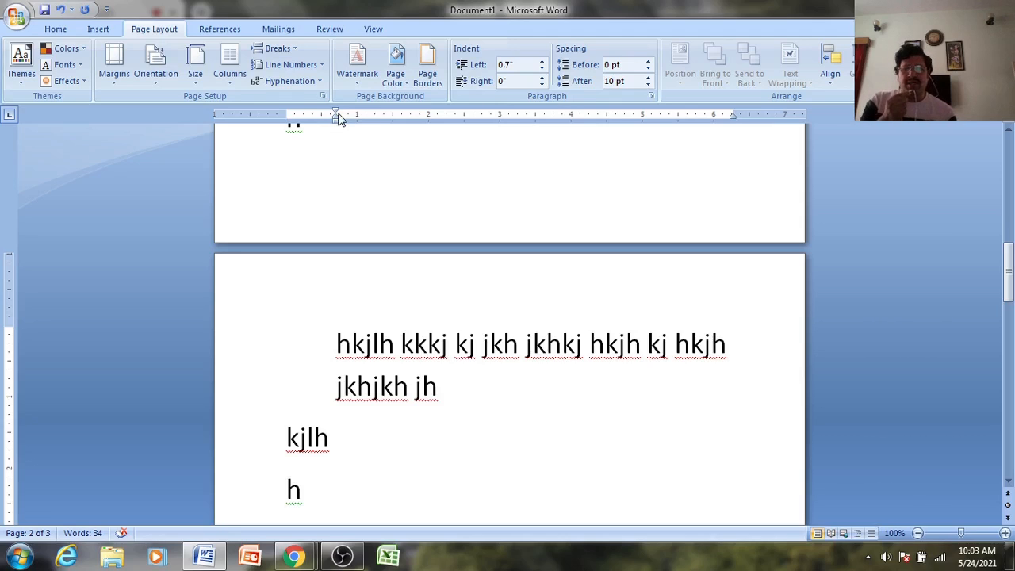
pyautogui.moveTo(336, 114); pyautogui.dragTo(311, 115)
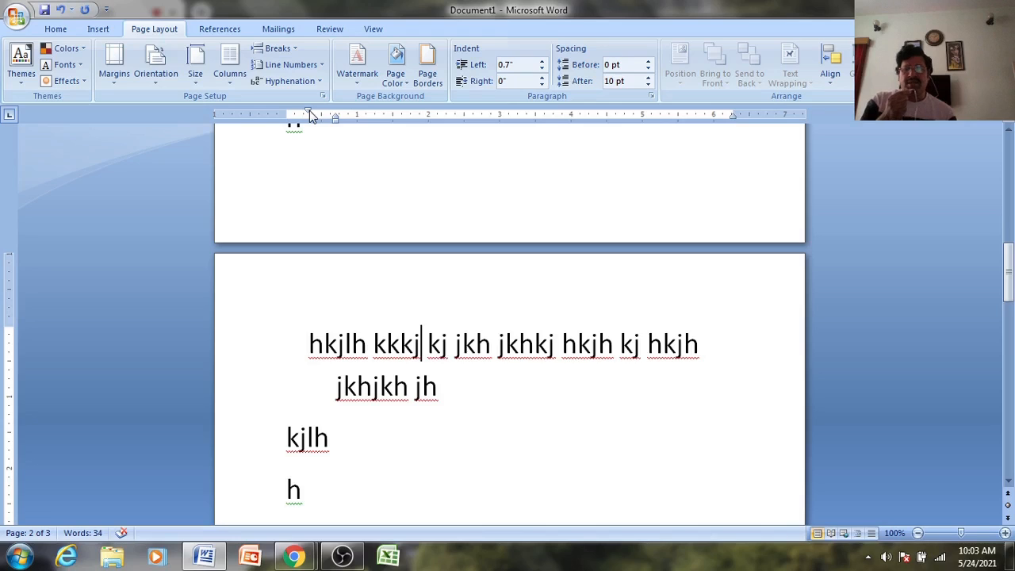
pyautogui.moveTo(311, 115); pyautogui.dragTo(311, 115)
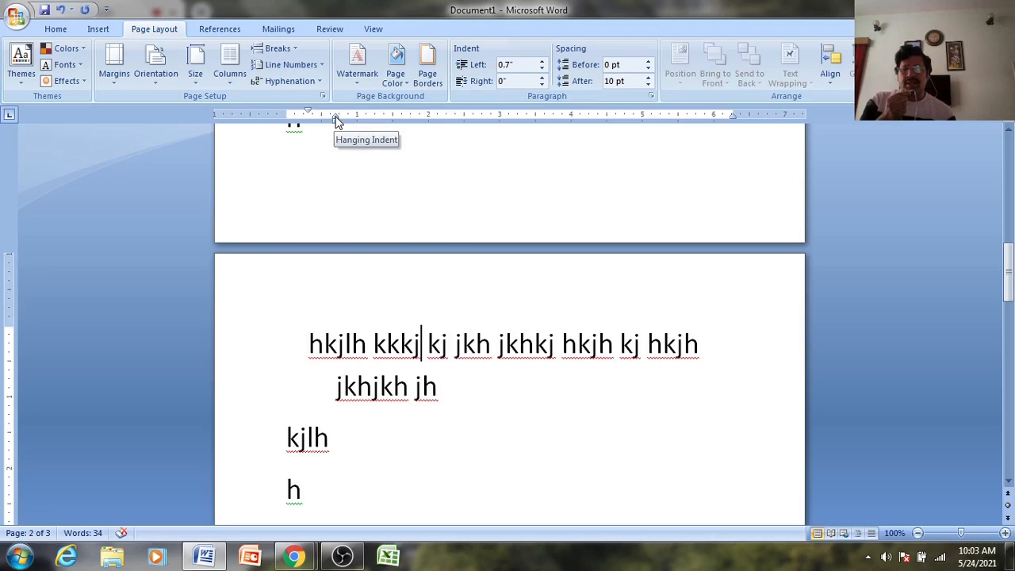
pyautogui.moveTo(335, 121)
pyautogui.mouseDown()
pyautogui.moveTo(317, 119)
pyautogui.moveTo(428, 129)
pyautogui.mouseUp()
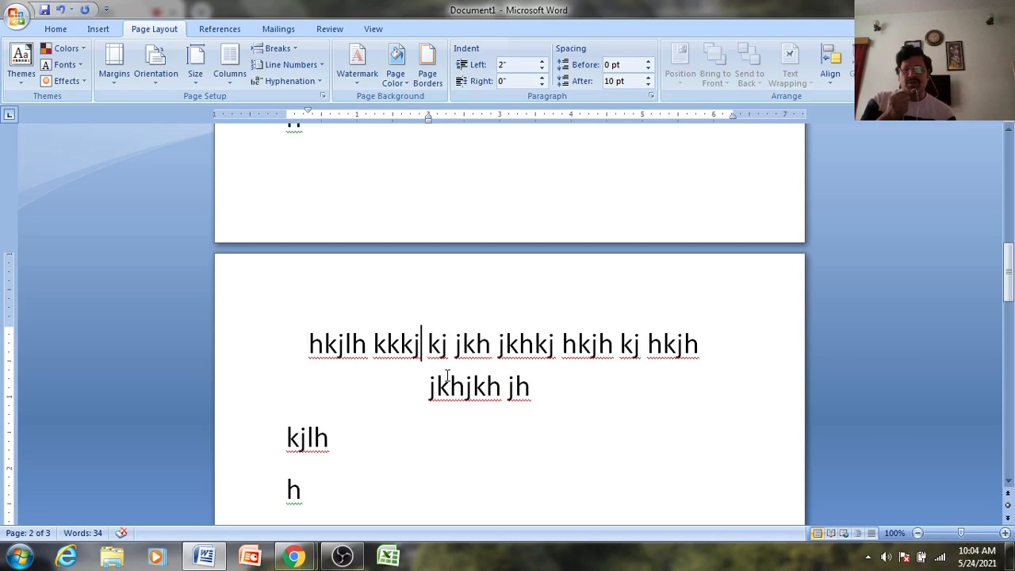
pyautogui.moveTo(428, 119); pyautogui.dragTo(358, 118)
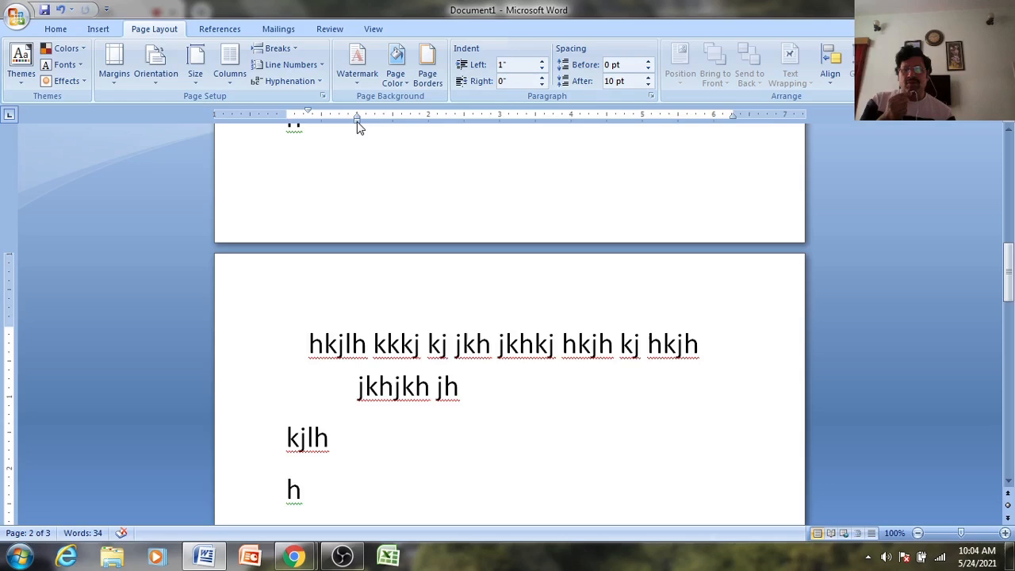
pyautogui.moveTo(357, 121); pyautogui.dragTo(336, 125)
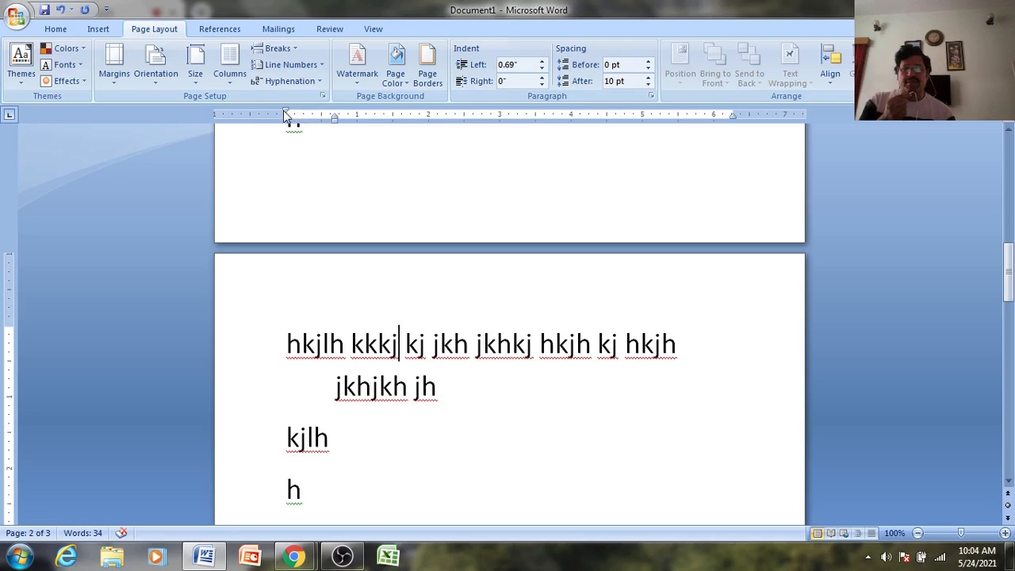
pyautogui.moveTo(284, 112)
pyautogui.mouseDown()
pyautogui.moveTo(338, 117)
pyautogui.moveTo(292, 128)
pyautogui.moveTo(286, 111)
pyautogui.moveTo(354, 127)
pyautogui.mouseUp()
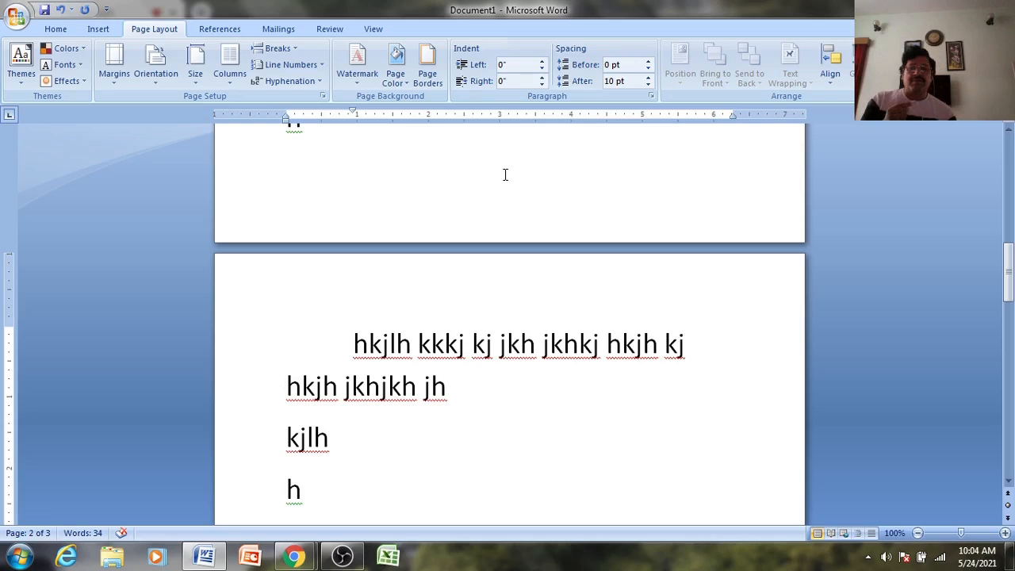
pyautogui.click(652, 97)
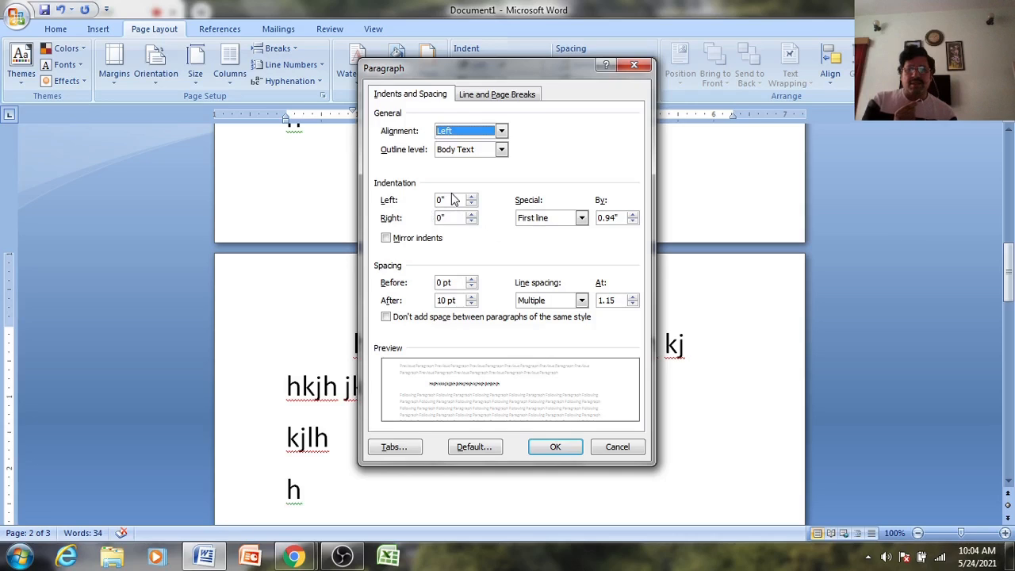
# - Keep First line as the special indent and cancel the Paragraph dialog
pyautogui.click(581, 219)
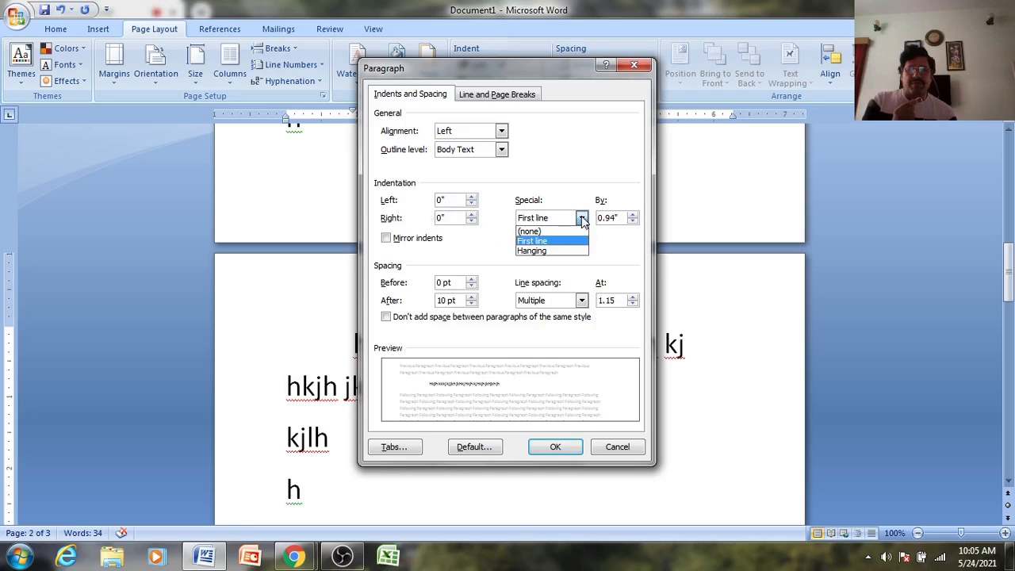
pyautogui.click(582, 219)
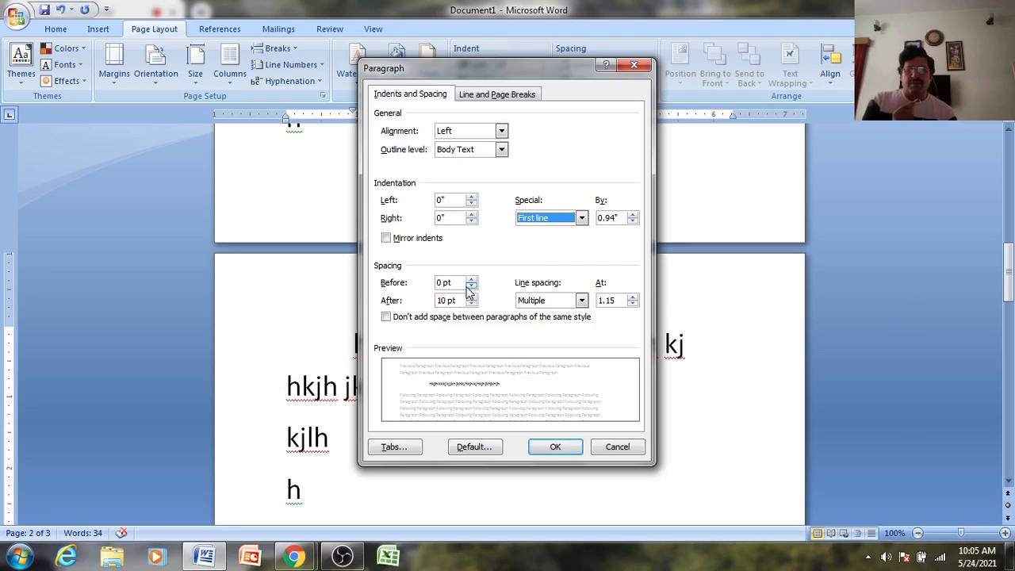
pyautogui.click(616, 448)
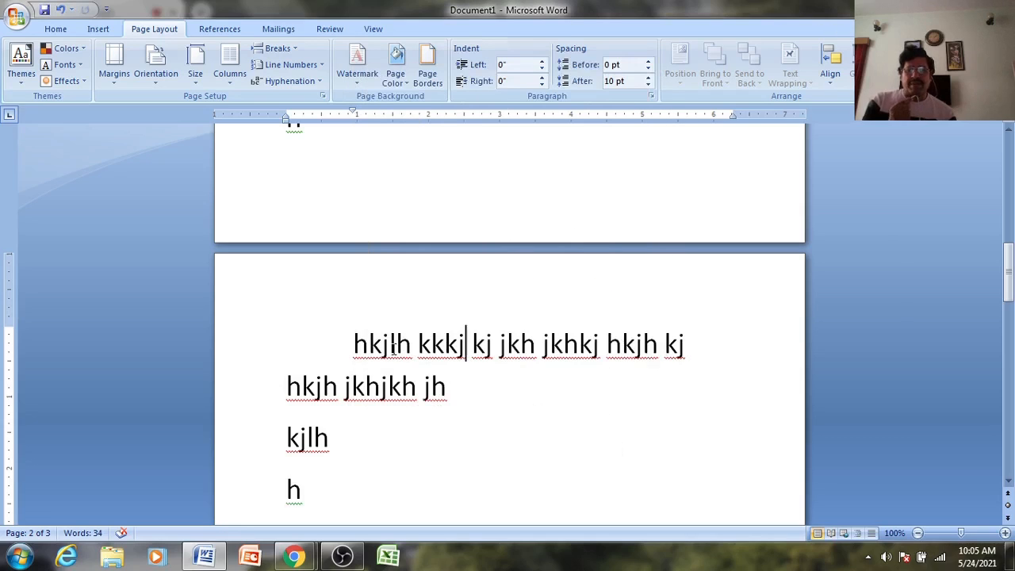
# - Delete the space after kkkj, then undo to restore it
pyautogui.press('Delete')
pyautogui.hotkey('ctrl', 'z')
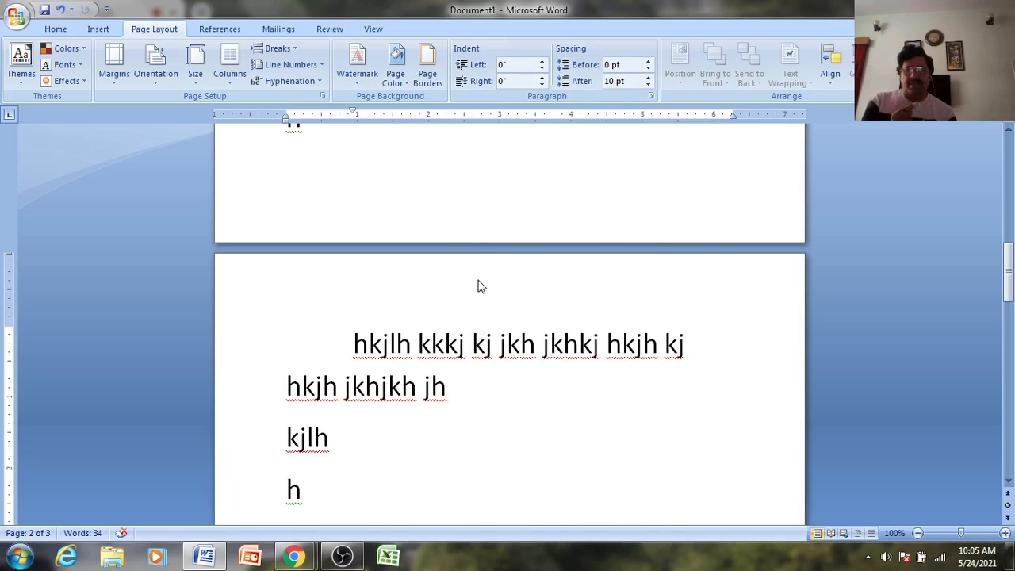
pyautogui.scroll(3, 478, 284)
pyautogui.scroll(-1, 479, 280)
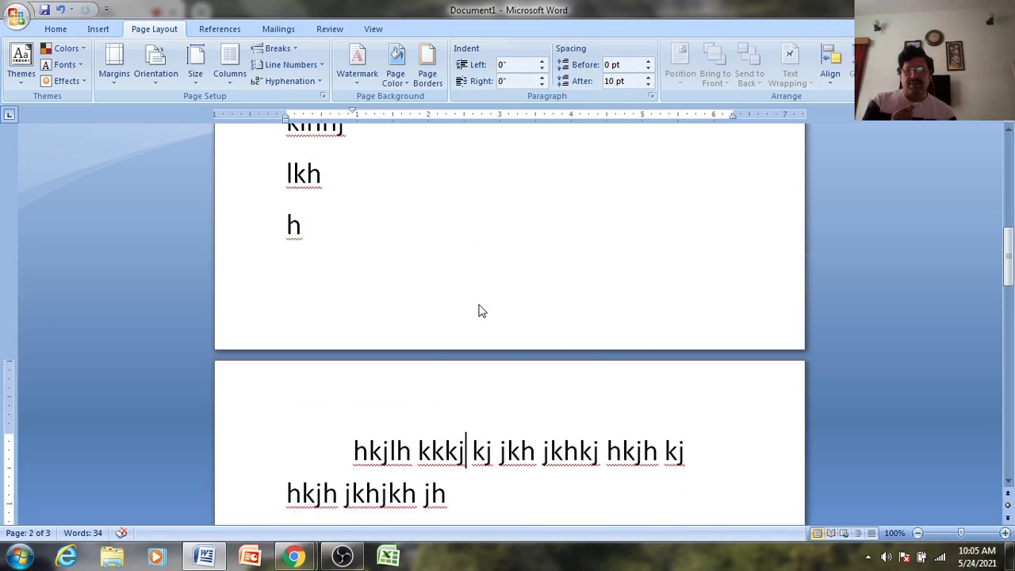
pyautogui.scroll(-3, 479, 310)
# - Add a new Tab-indented filler paragraph beginning 'hjgh jhghjg' after 'hkjh jkhjkh jh'
pyautogui.click(463, 353)
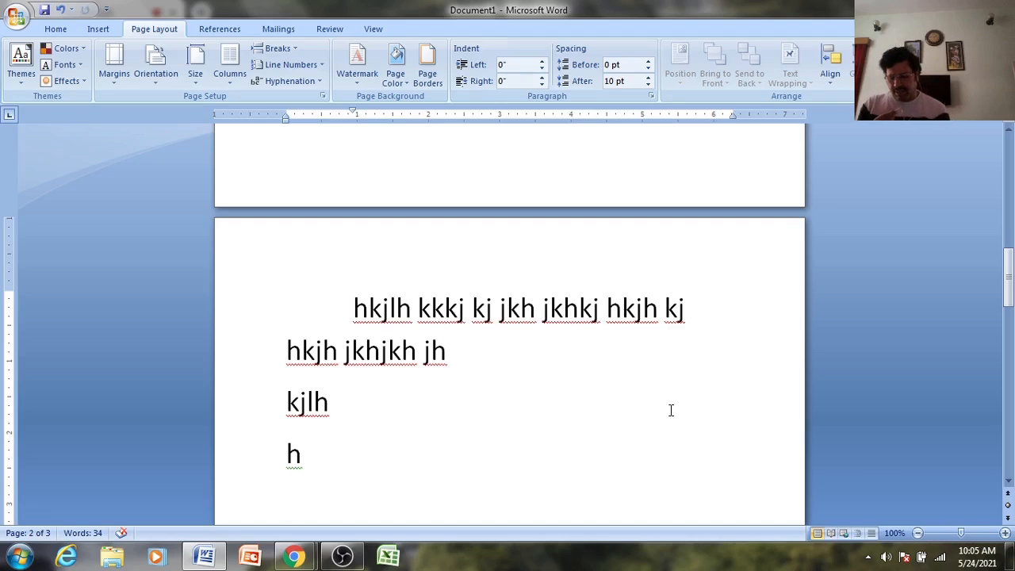
pyautogui.press('Return')
pyautogui.press('Tab')
pyautogui.write('hjgh jhghjg hjg jhghj ghjg hjgjhg jhg jhg')
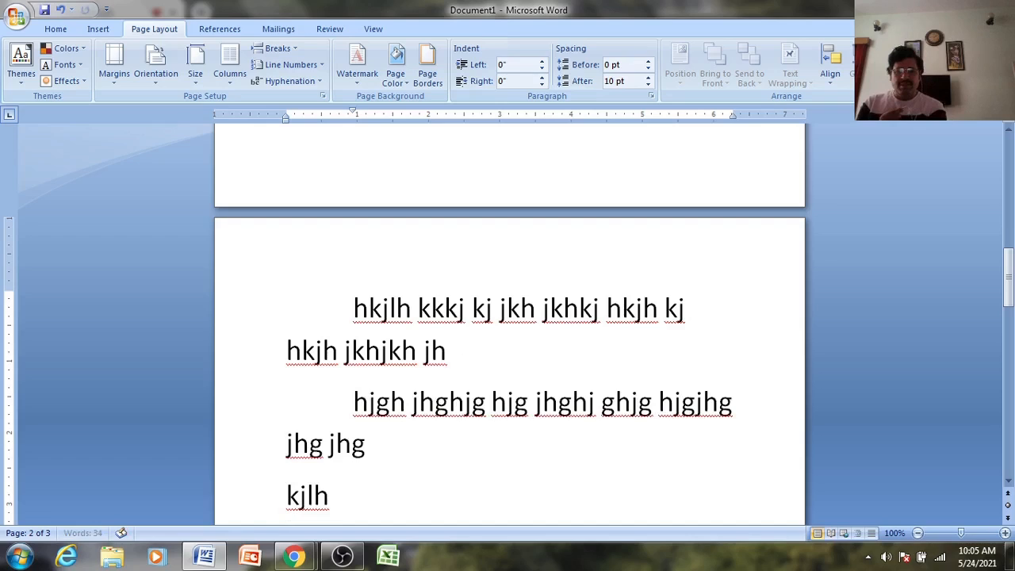
pyautogui.write('jh jhgjh')
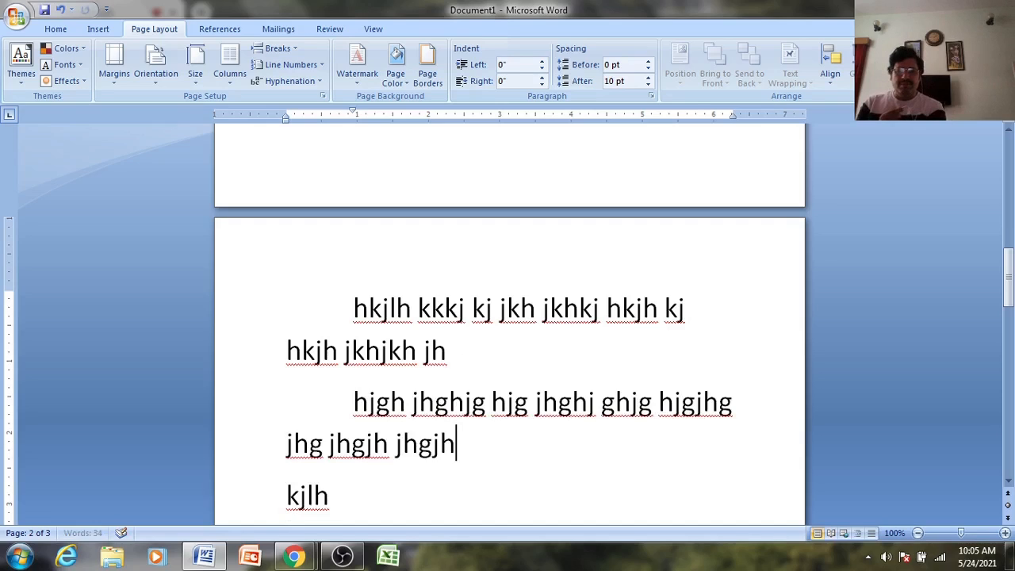
pyautogui.write('gjh gjhg jhjh gjhg jhg jh')
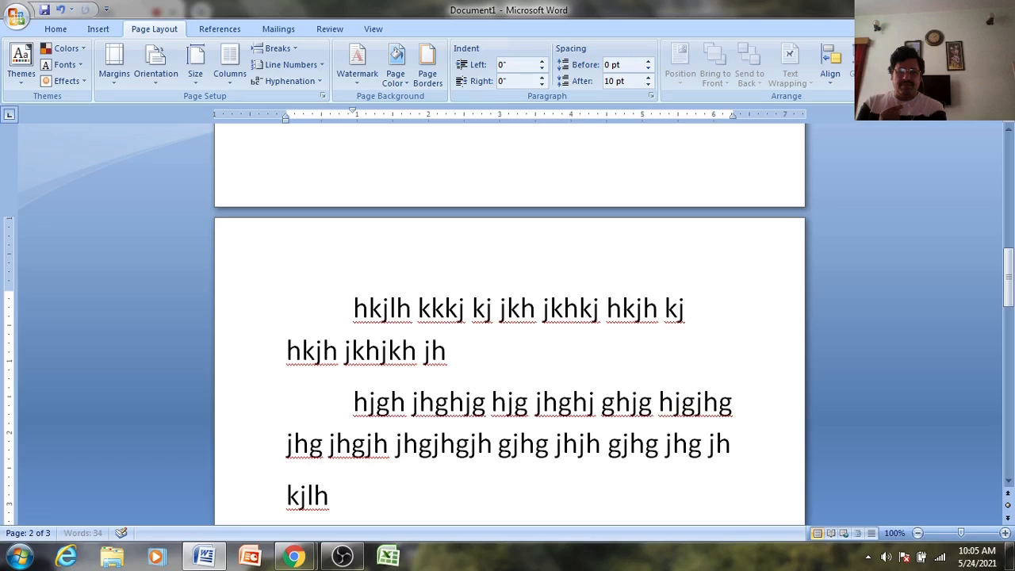
pyautogui.write(' gjh jghg jhjhg jhgjhgjhg jhg jhgjh')
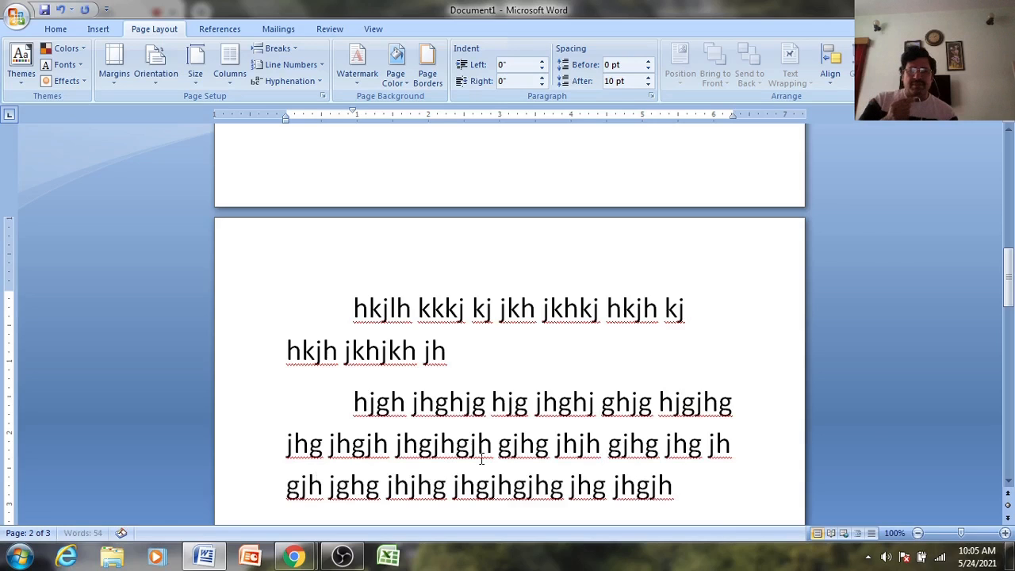
pyautogui.click(479, 446)
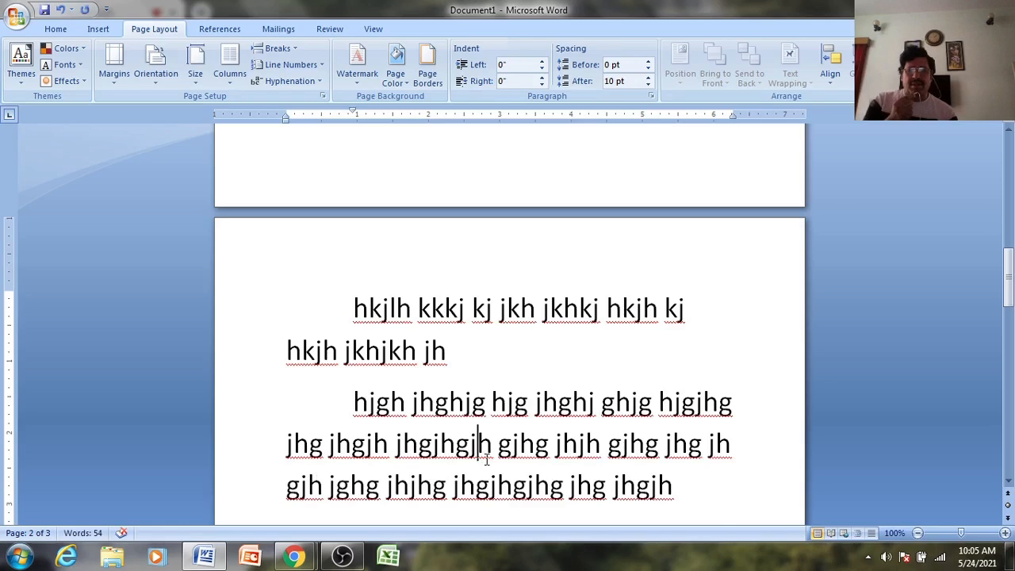
# - Give the hjgh paragraph 48 pt of spacing before it
pyautogui.click(651, 96)
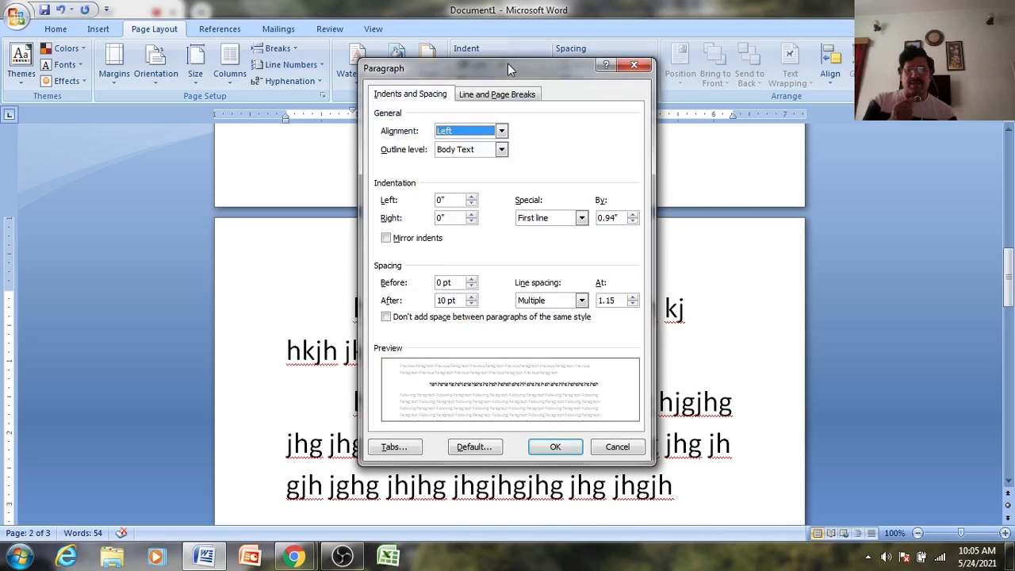
pyautogui.moveTo(508, 63); pyautogui.dragTo(824, 29)
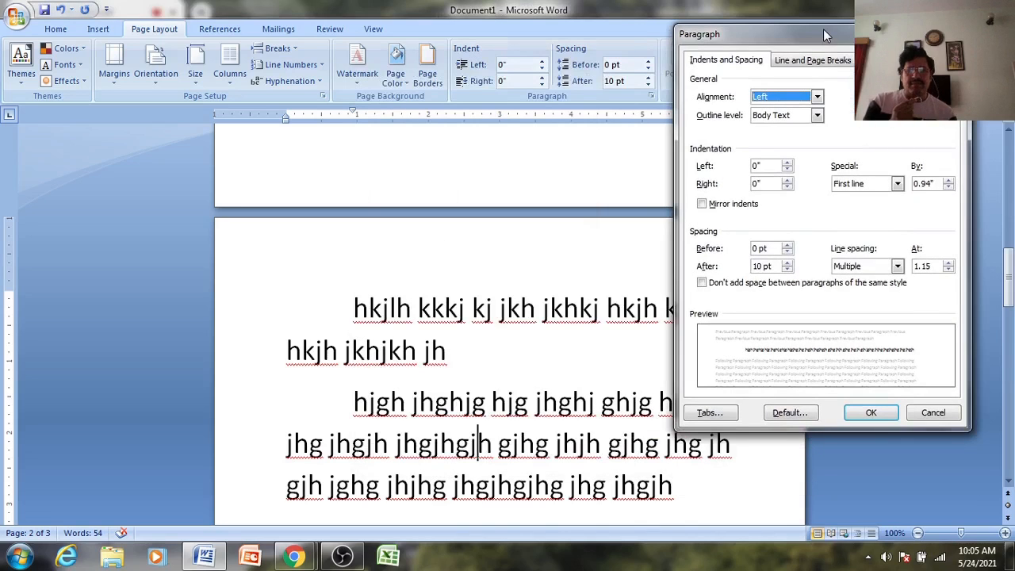
pyautogui.click(787, 248)
pyautogui.click(787, 249)
pyautogui.click(787, 248)
pyautogui.click(787, 249)
pyautogui.click(787, 248)
pyautogui.click(788, 248)
pyautogui.click(788, 248)
pyautogui.click(788, 248)
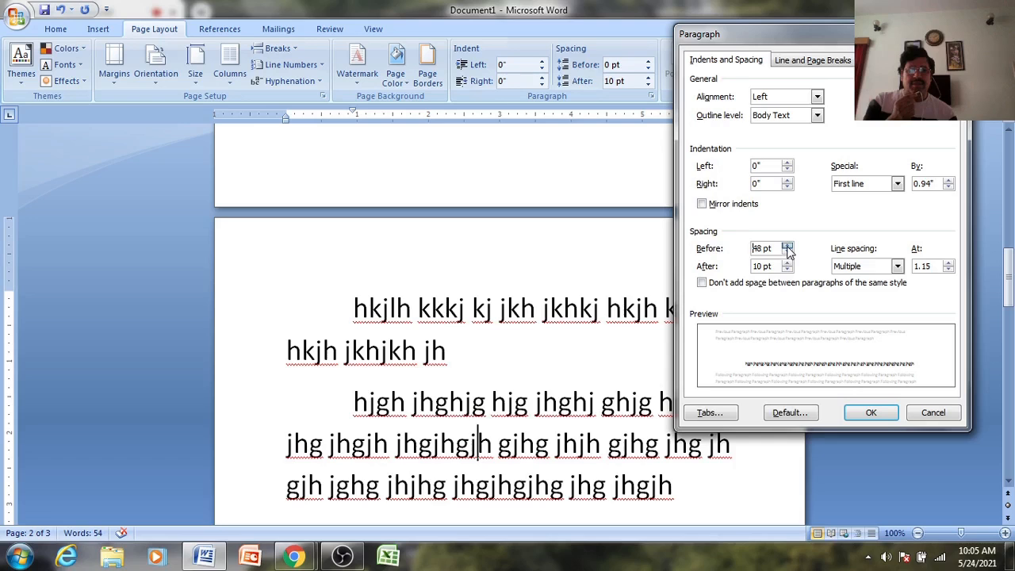
pyautogui.click(870, 412)
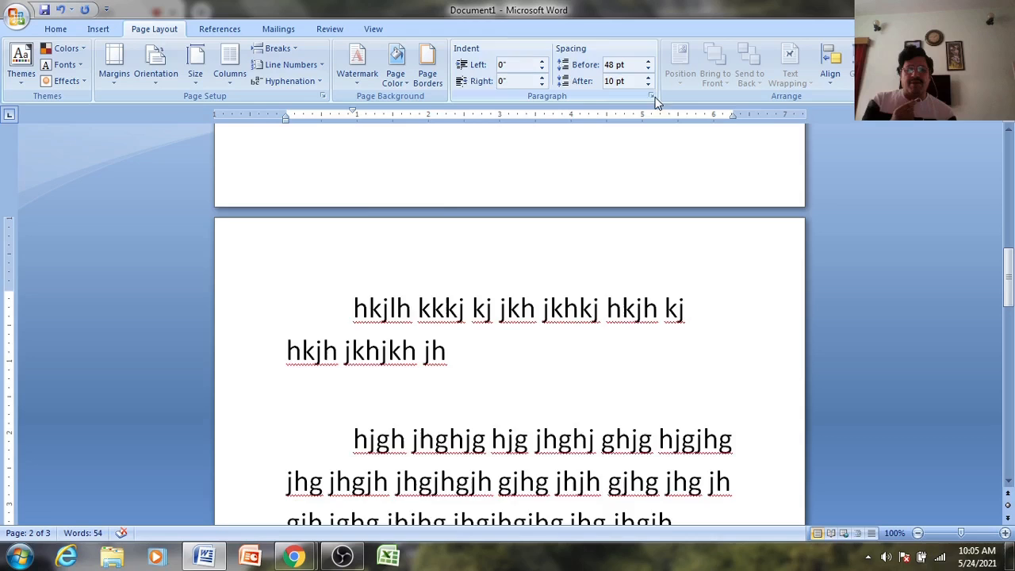
# - Add 66 pt of spacing after the hjgh paragraph
pyautogui.scroll(-4, 617, 404)
pyautogui.scroll(-3, 408, 494)
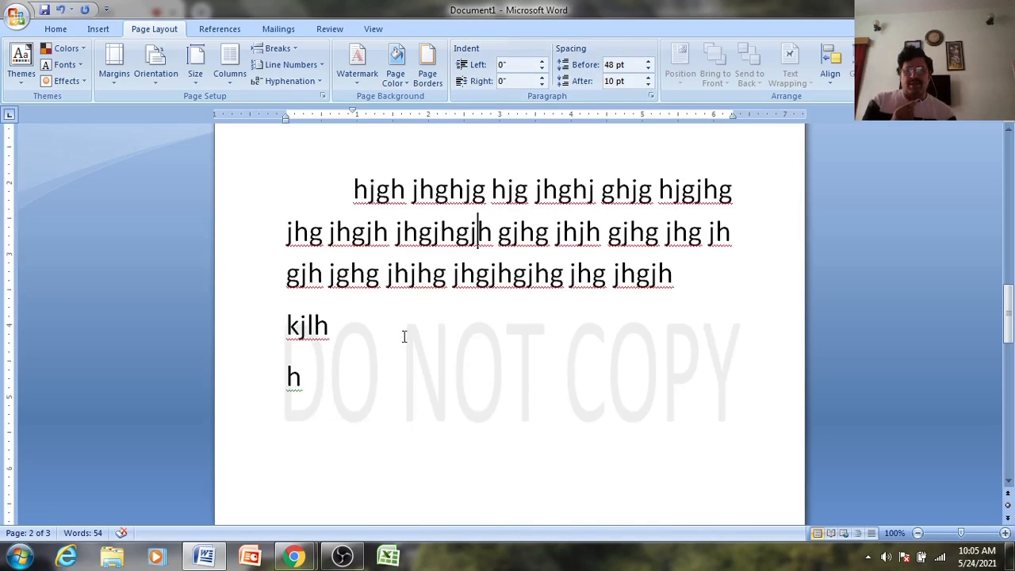
pyautogui.click(300, 325)
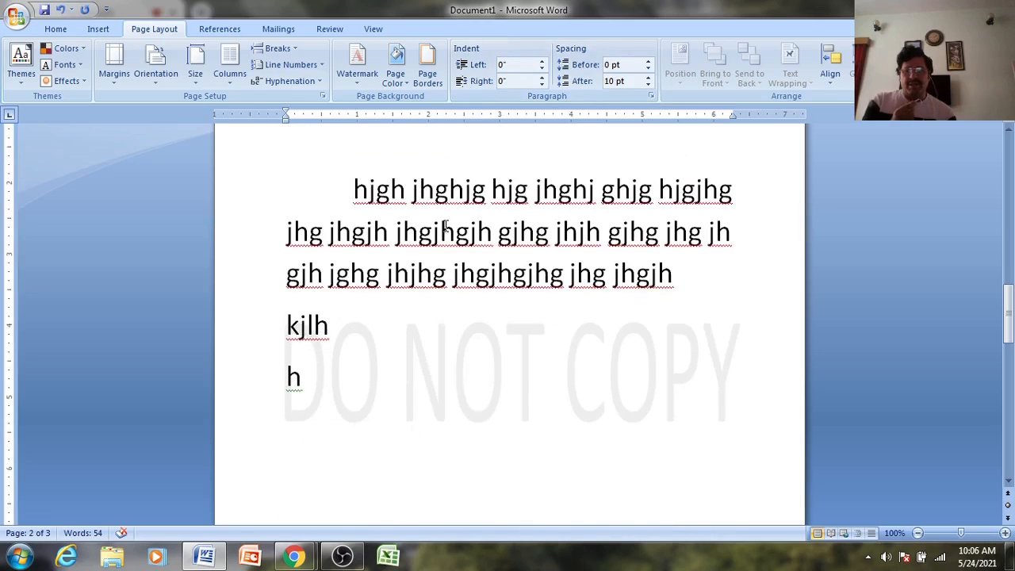
pyautogui.click(443, 230)
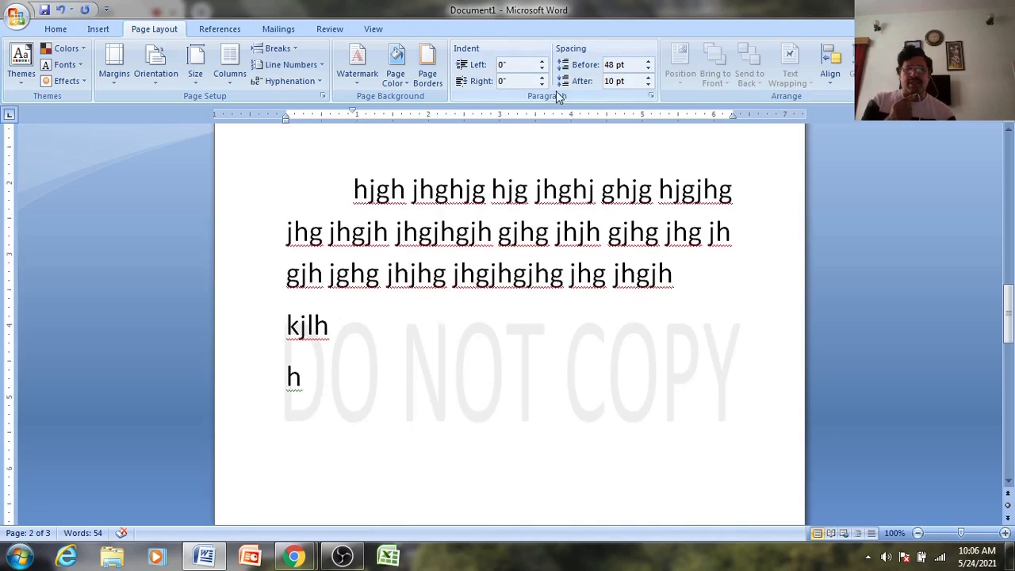
pyautogui.click(650, 95)
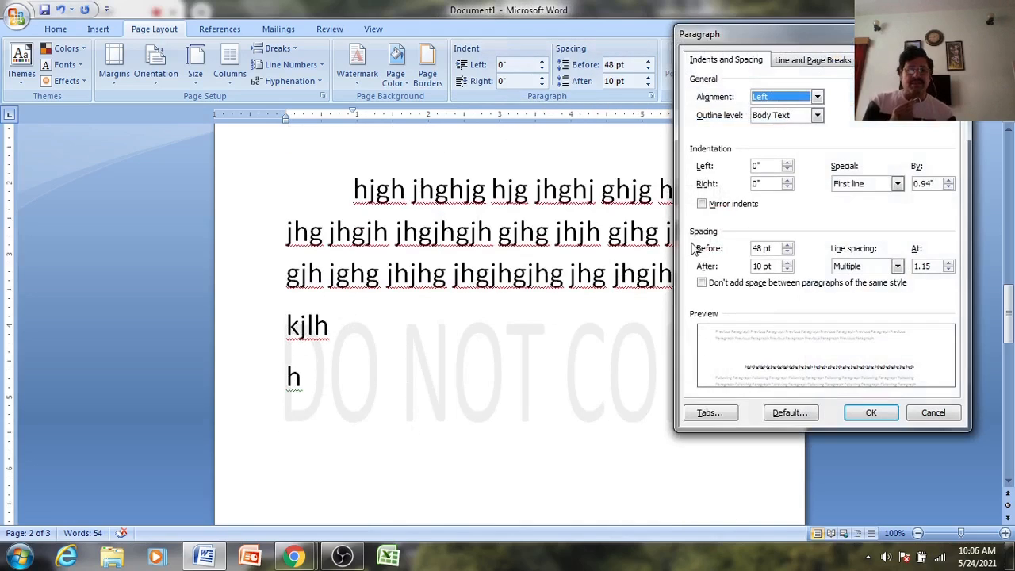
pyautogui.click(788, 263)
pyautogui.click(787, 264)
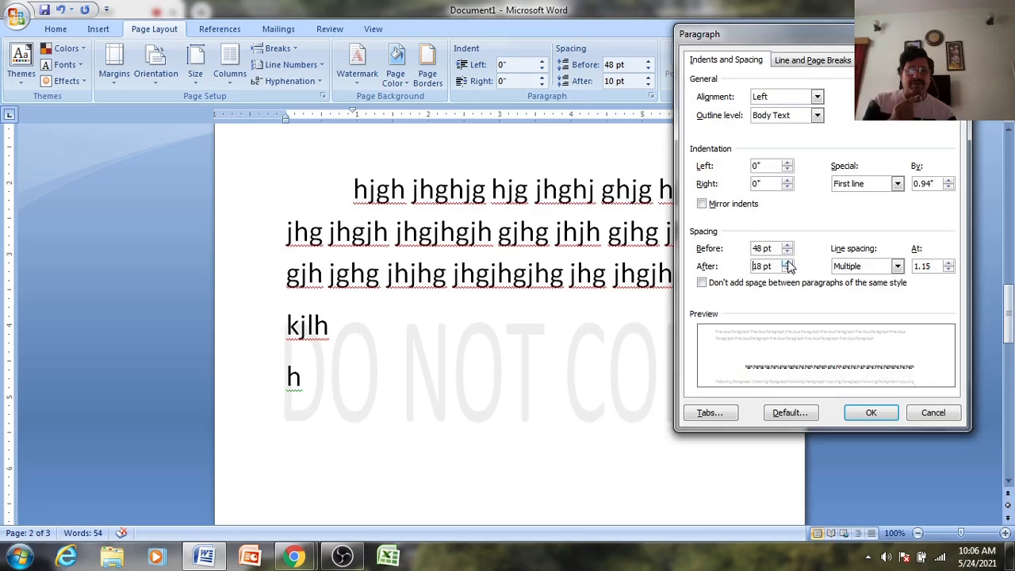
pyautogui.click(788, 264)
pyautogui.click(788, 263)
pyautogui.click(788, 263)
pyautogui.click(787, 265)
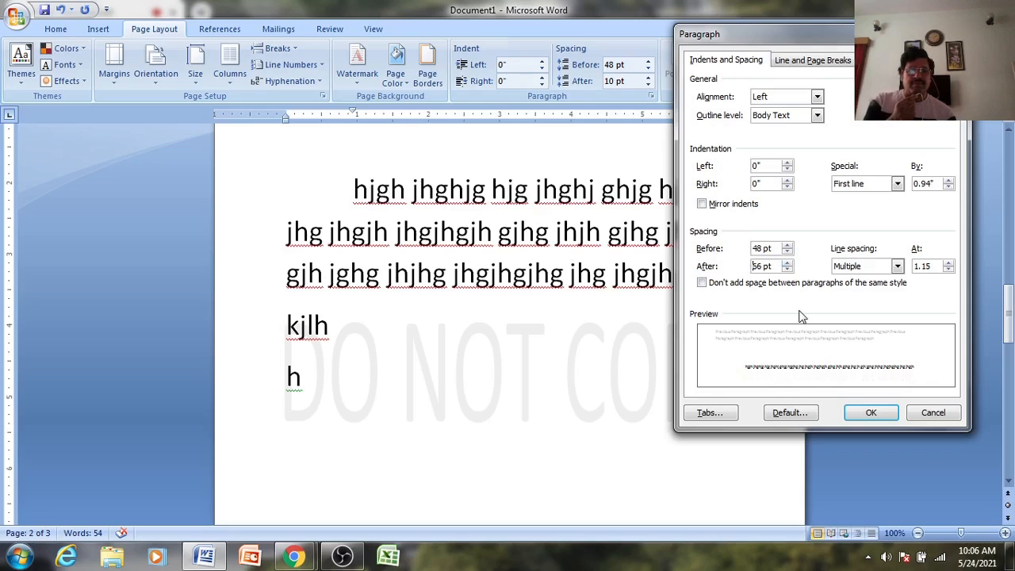
pyautogui.click(869, 413)
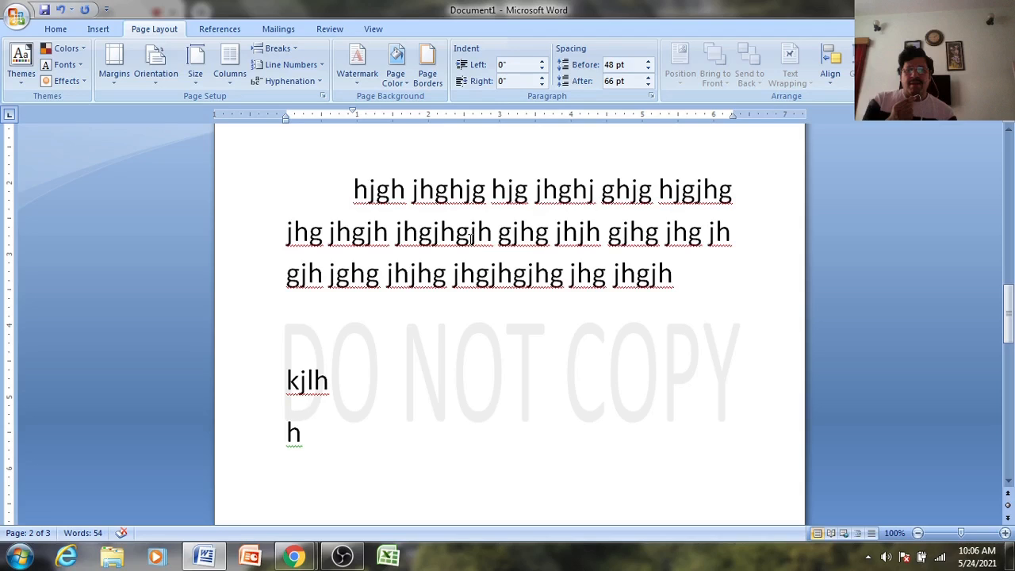
pyautogui.scroll(1, 428, 330)
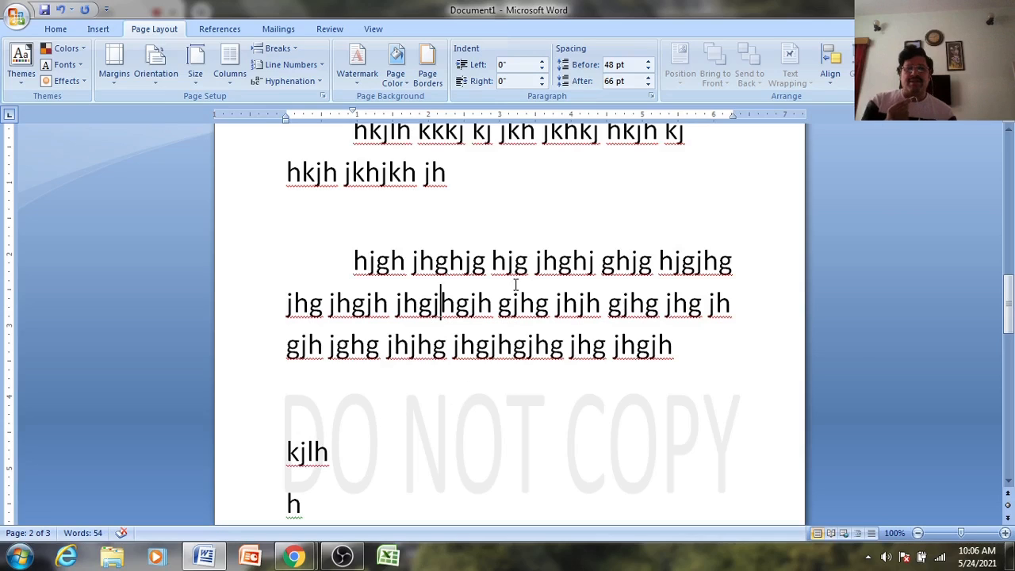
pyautogui.click(651, 95)
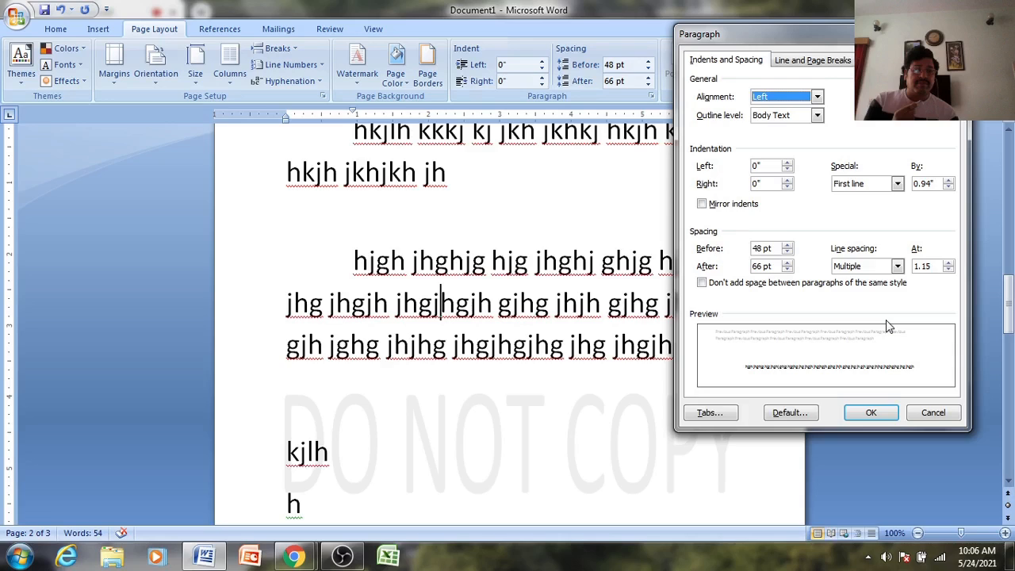
# - Apply double line spacing to the hjgh paragraph
pyautogui.click(897, 266)
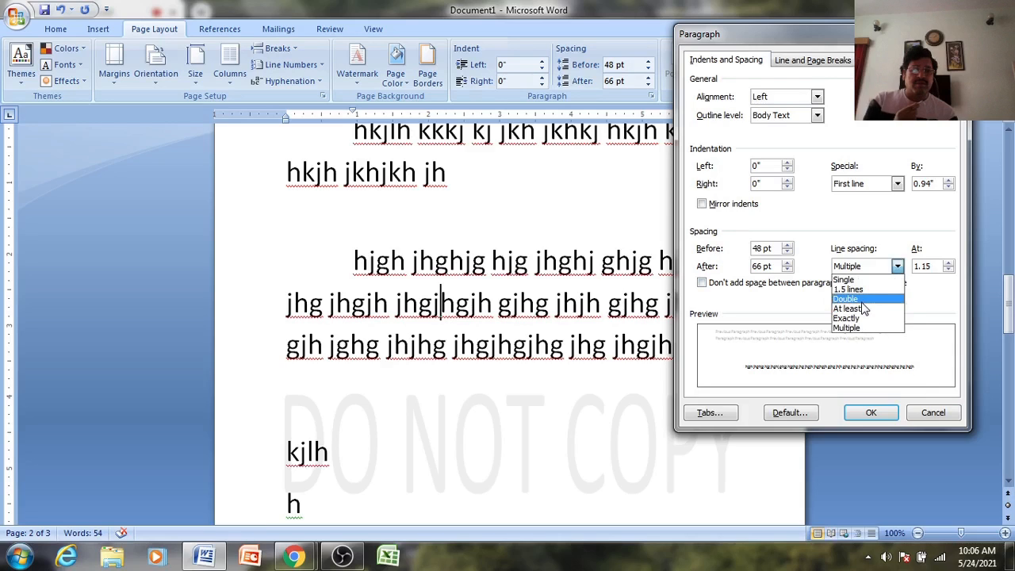
pyautogui.click(864, 301)
pyautogui.click(871, 413)
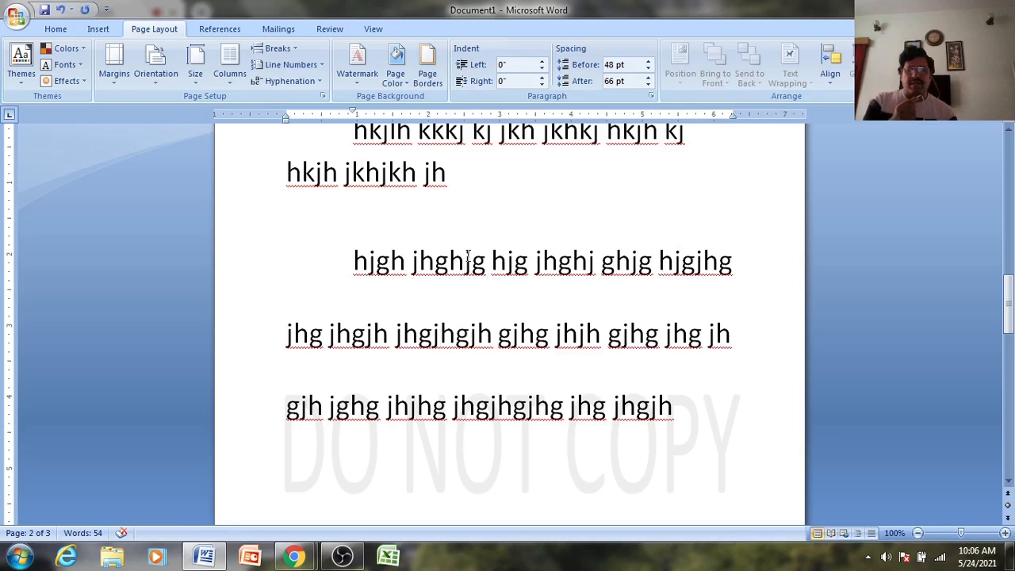
# - Change the paragraph's line spacing to 1.5 lines instead
pyautogui.click(651, 96)
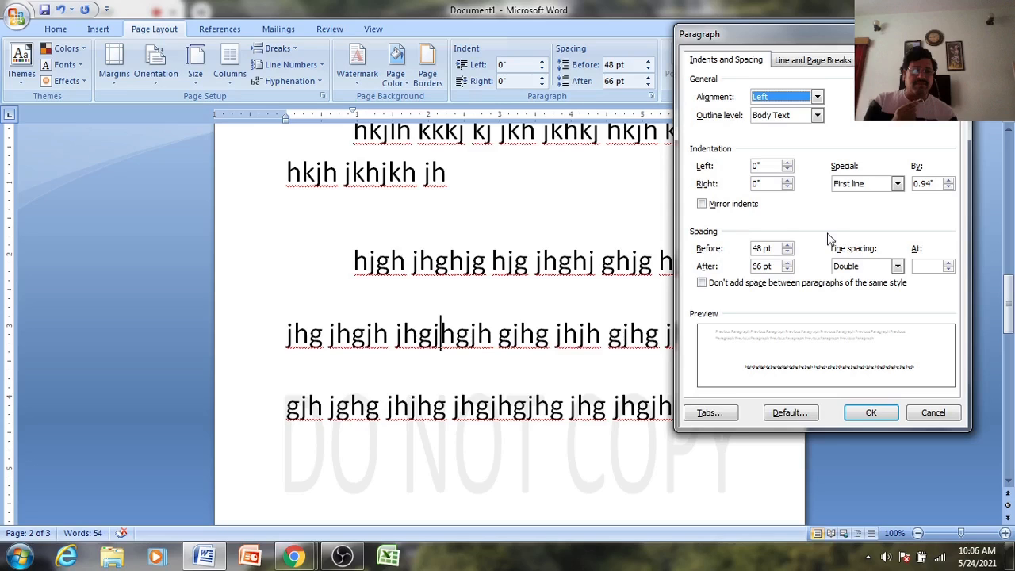
pyautogui.click(898, 267)
pyautogui.click(859, 286)
pyautogui.click(871, 413)
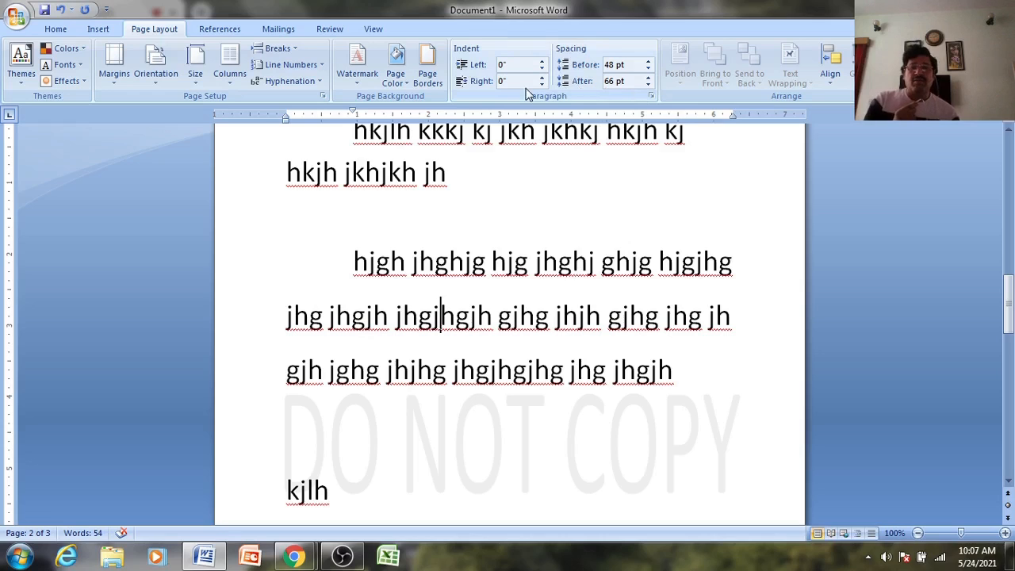
pyautogui.scroll(15, 500, 227)
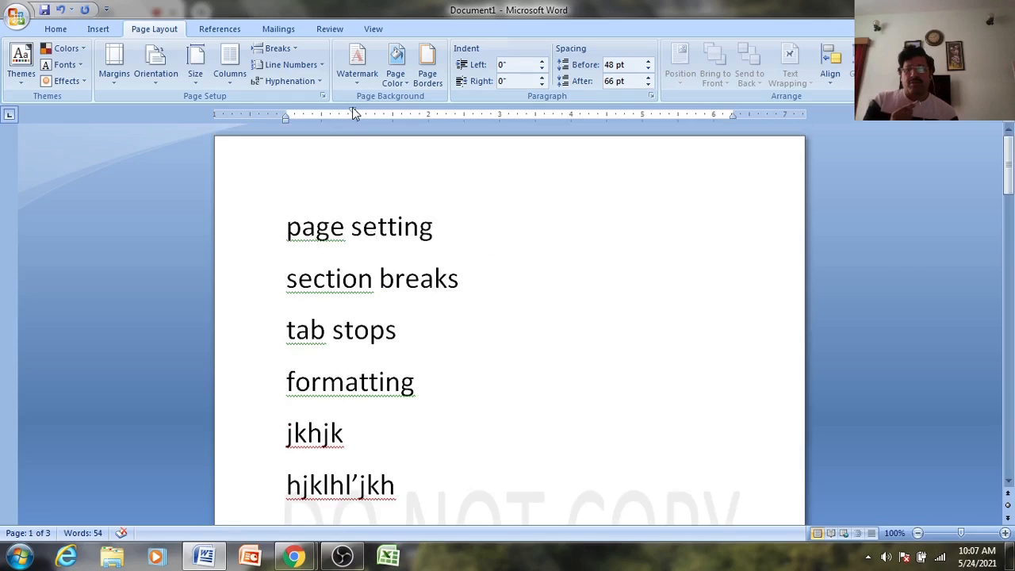
# - Remove the paragraph's first-line indent and add a left tab stop near 1.5 inches
pyautogui.moveTo(353, 108); pyautogui.dragTo(284, 110)
pyautogui.scroll(-15, 376, 179)
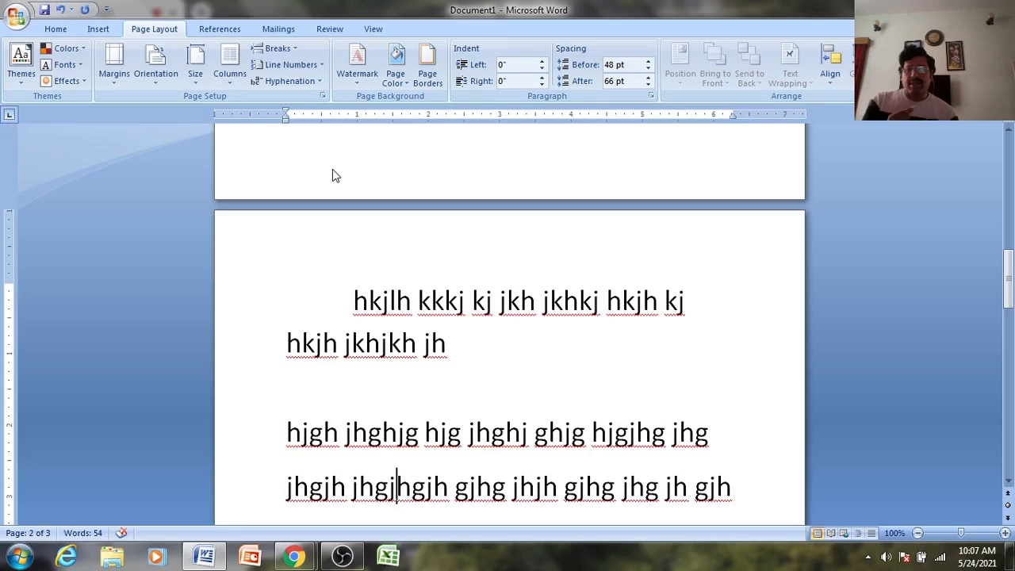
pyautogui.click(394, 115)
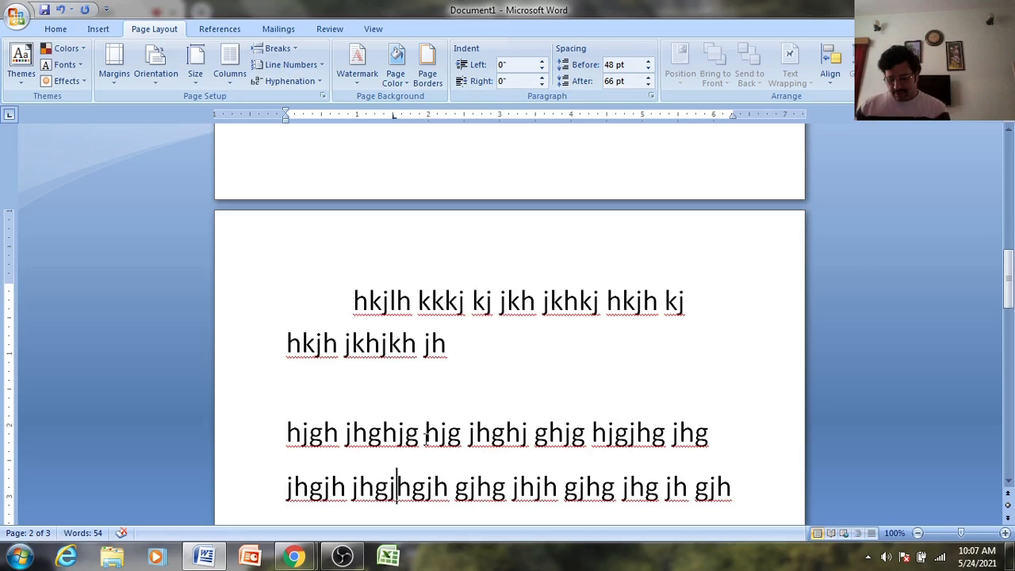
# - Jump to the end of the document and start a new empty line
pyautogui.press('Left')
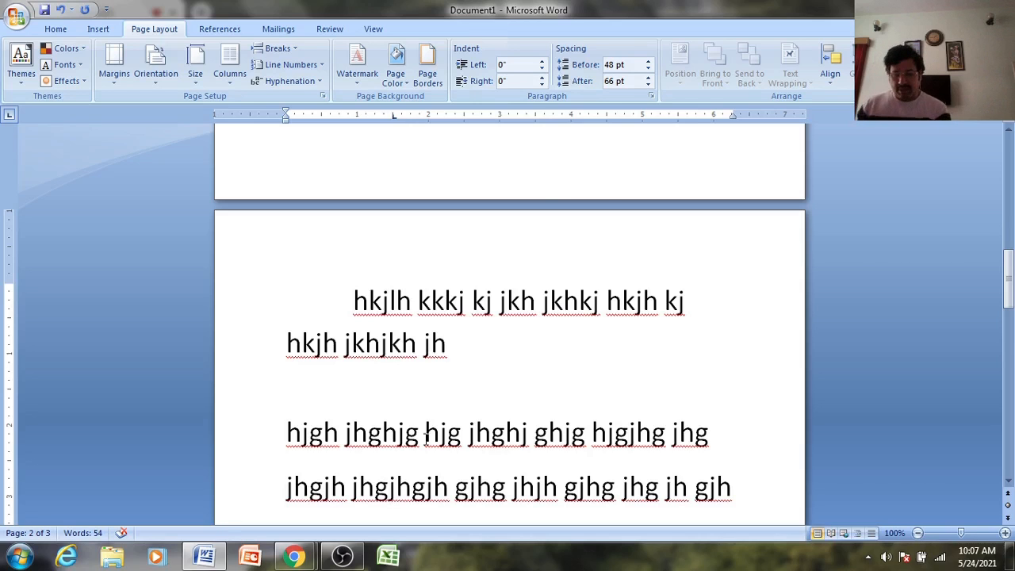
pyautogui.hotkey('ctrl', 'Down')
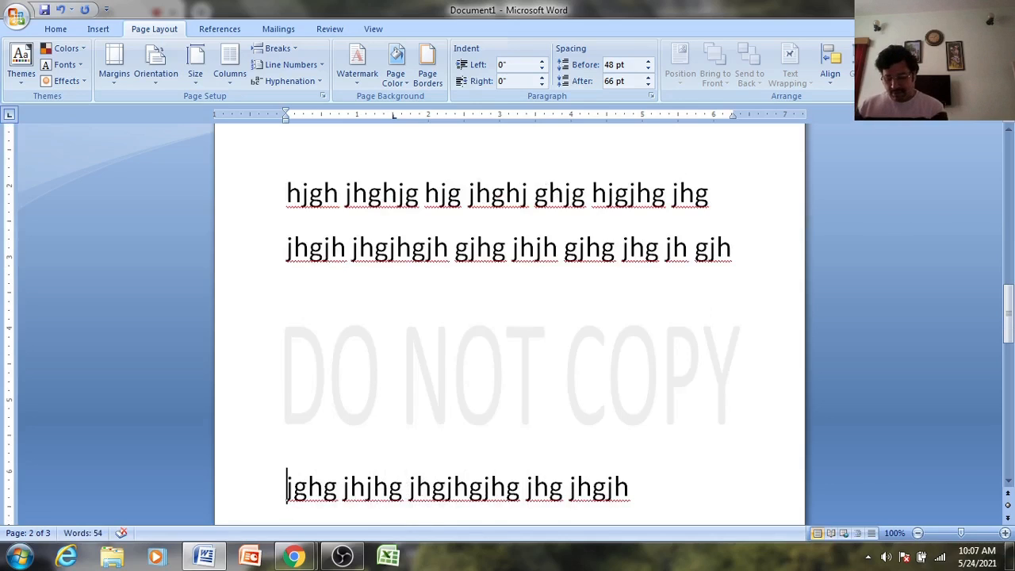
pyautogui.hotkey('ctrl', 'End')
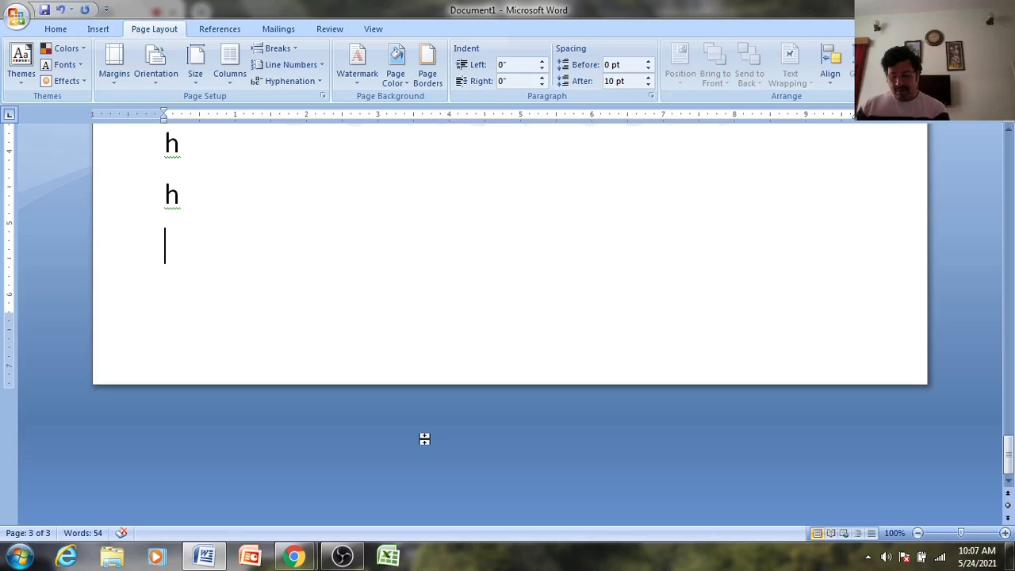
pyautogui.press('Return')
pyautogui.press('Return')
pyautogui.press('Return')
pyautogui.press('Return')
pyautogui.press('Return')
pyautogui.press('Return')
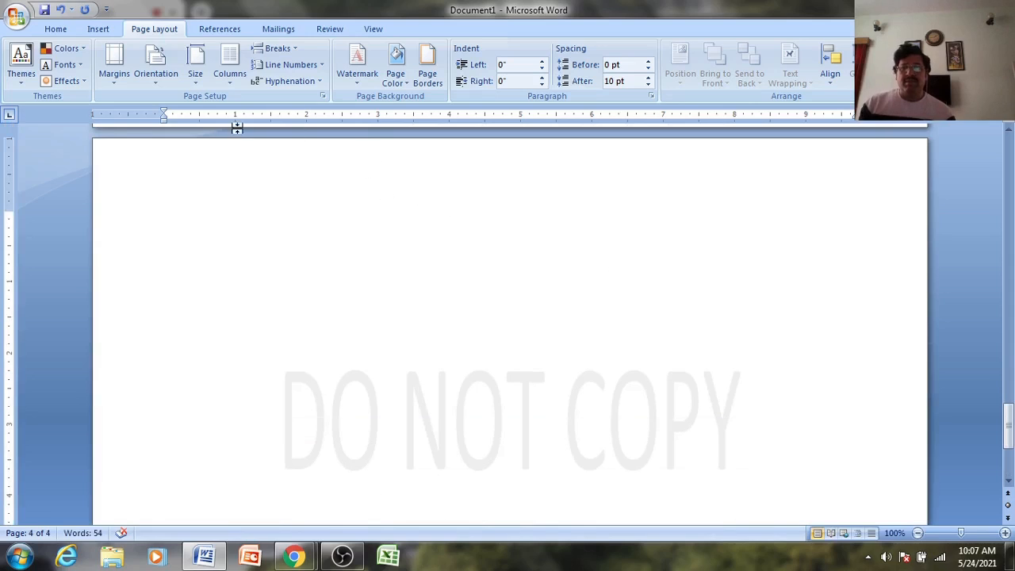
# - Place left tab stops at 2, 4 and 6 inches on the ruler
pyautogui.click(306, 114)
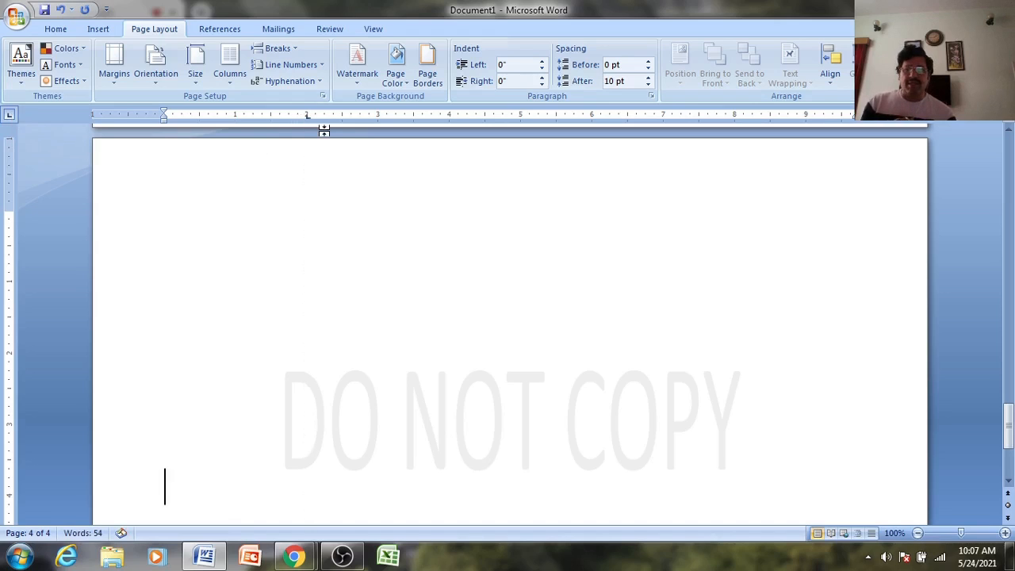
pyautogui.click(450, 115)
pyautogui.click(592, 114)
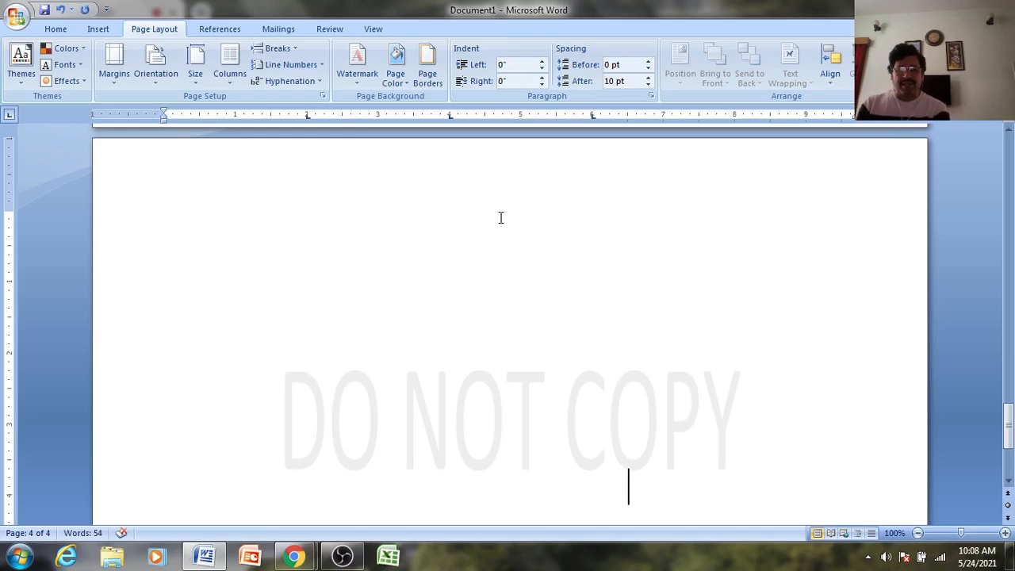
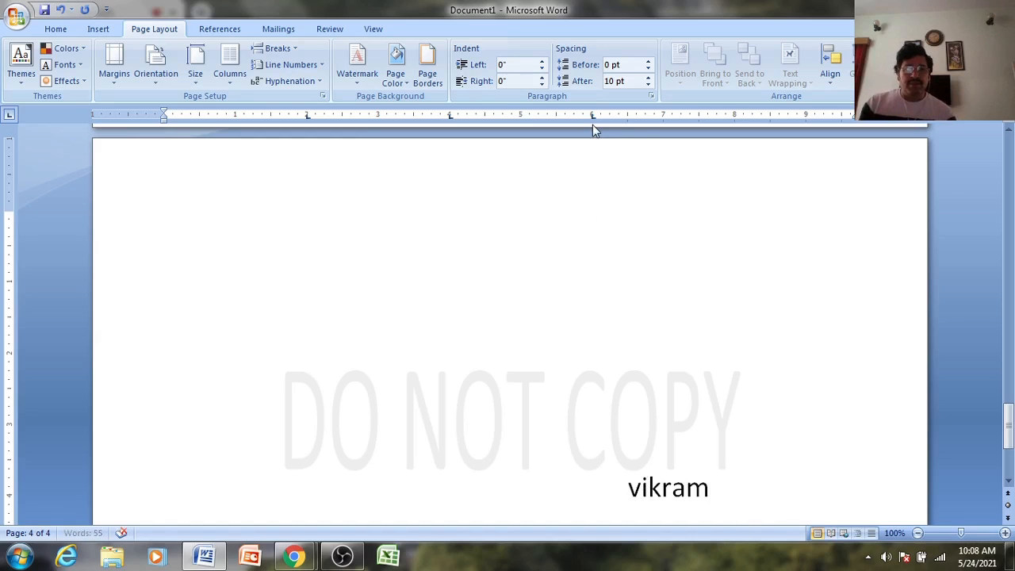
# - Type the first name and line it up with the 6-inch tab stop
pyautogui.moveTo(592, 118); pyautogui.dragTo(592, 119)
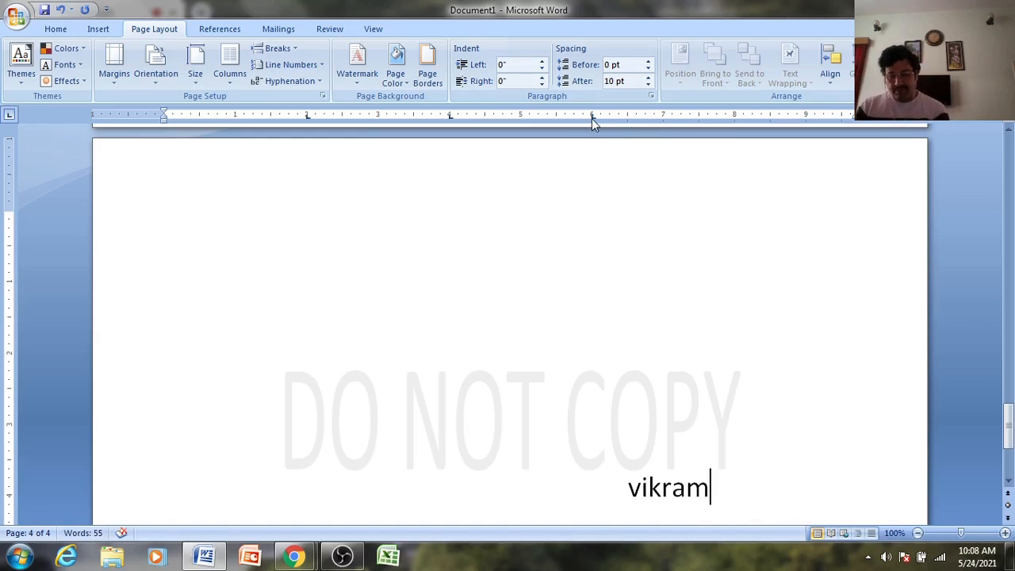
pyautogui.press('Home')
pyautogui.press('BackSpace')
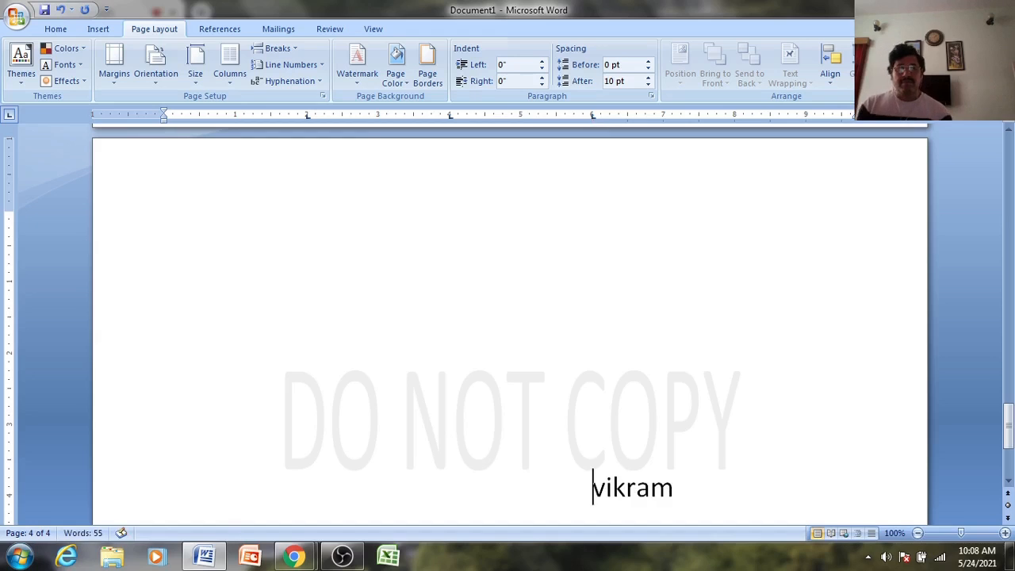
pyautogui.moveTo(592, 116); pyautogui.dragTo(520, 116)
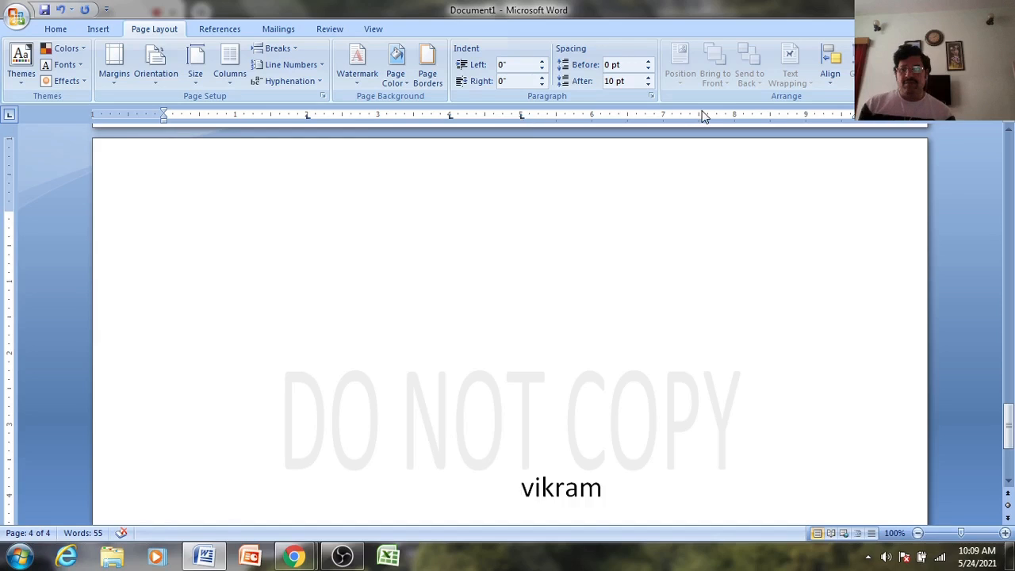
# - Add a right tab stop at 8 inches and put the surname there after a tab
pyautogui.click(9, 118)
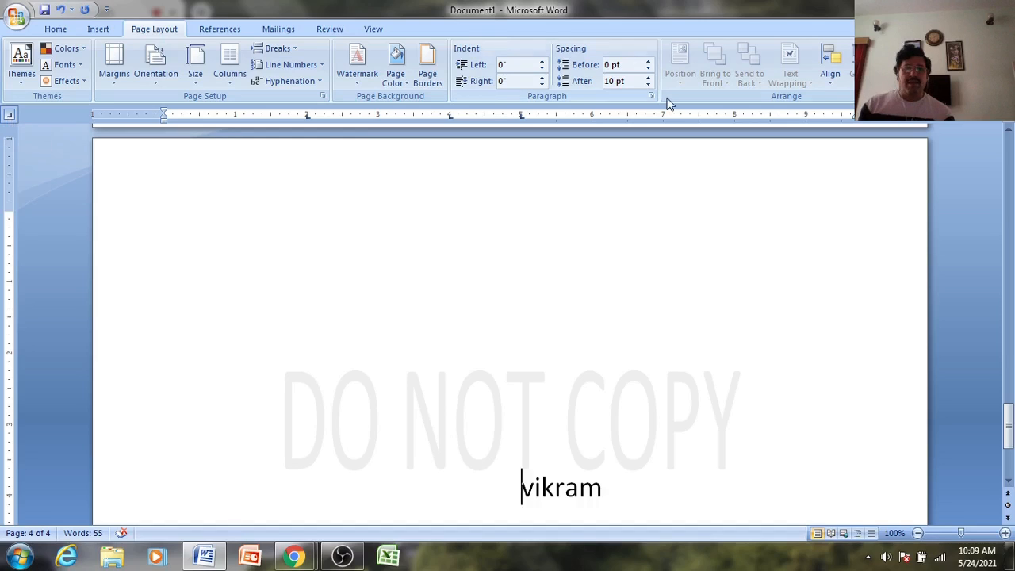
pyautogui.click(734, 117)
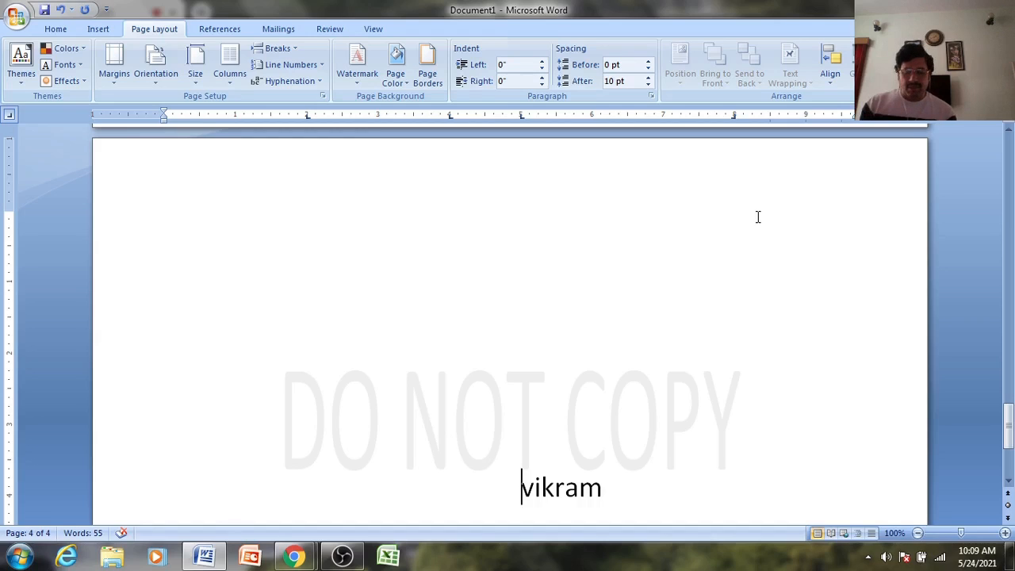
pyautogui.press('End')
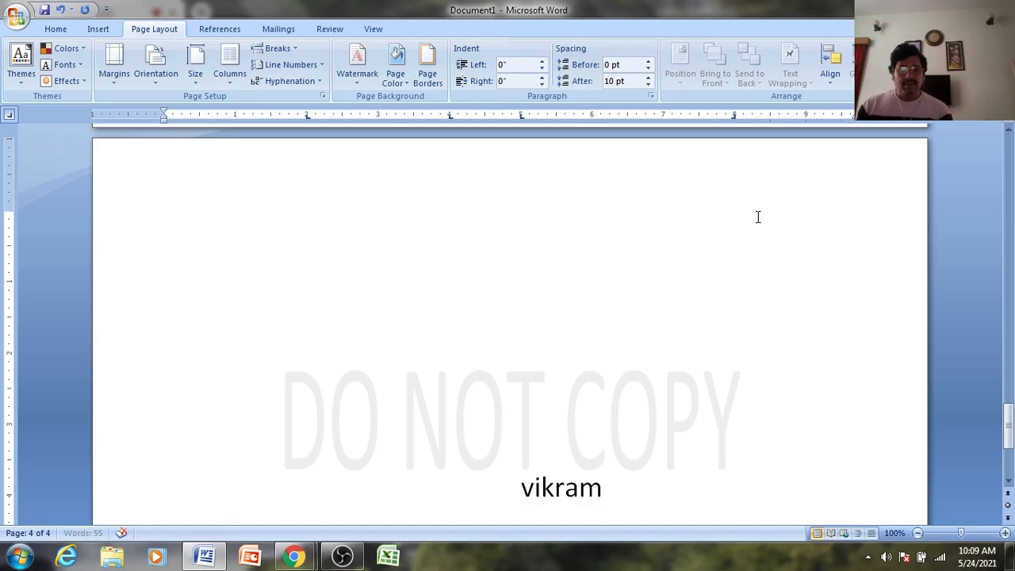
pyautogui.press('Tab')
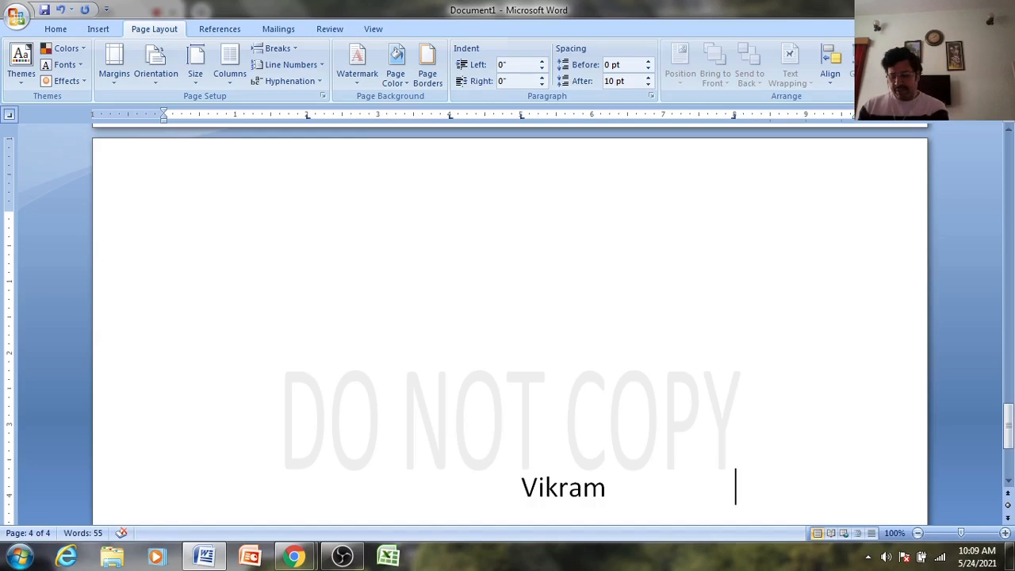
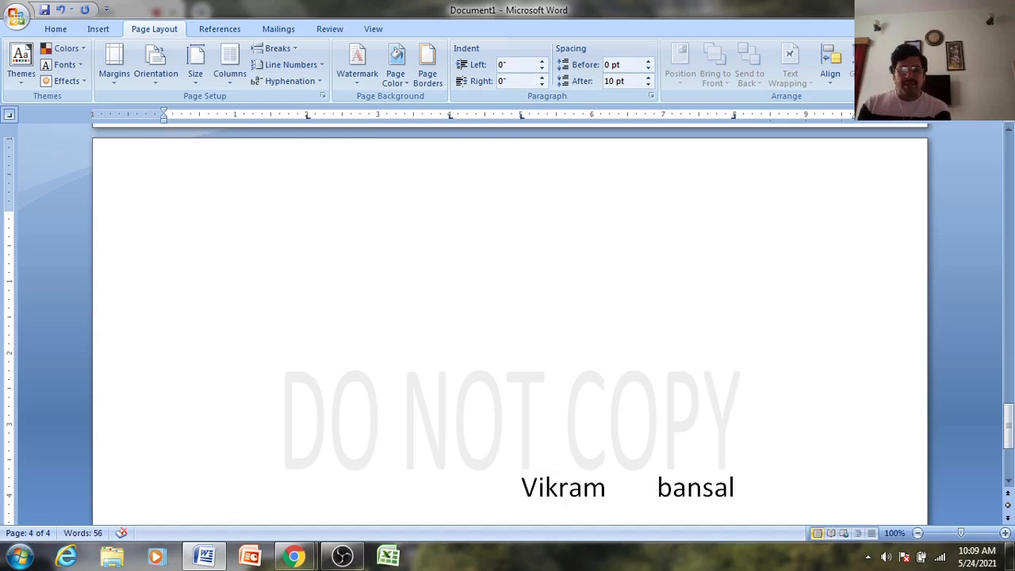
pyautogui.click(734, 115)
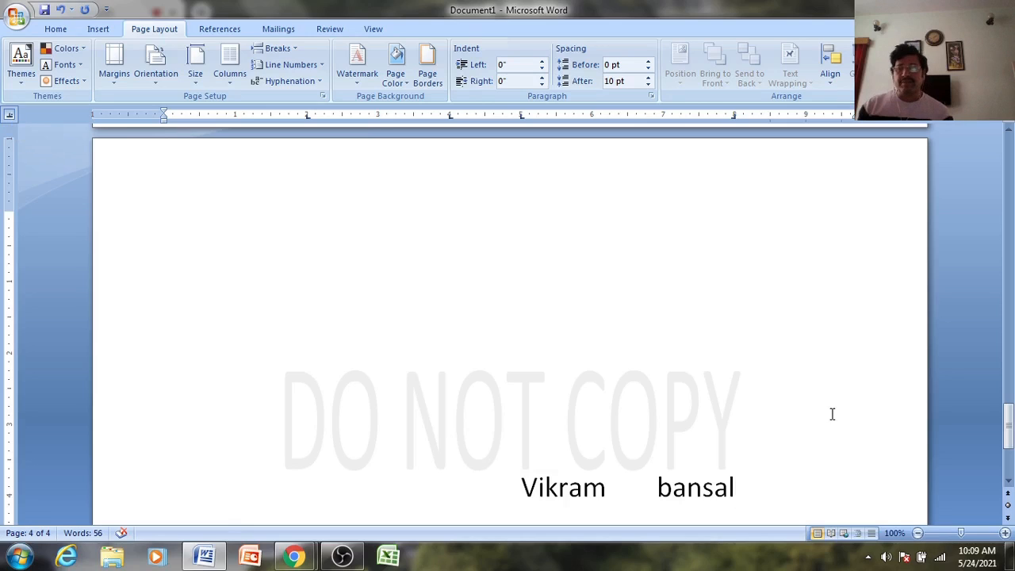
# - Add a left tab stop at 3 inches and insert a tab before the first name
pyautogui.click(10, 117)
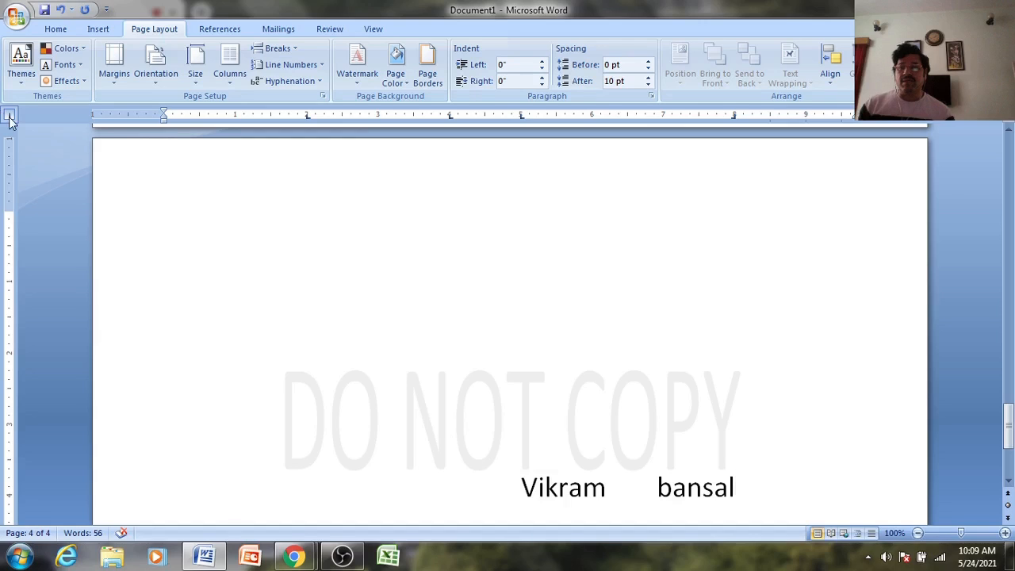
pyautogui.click(10, 117)
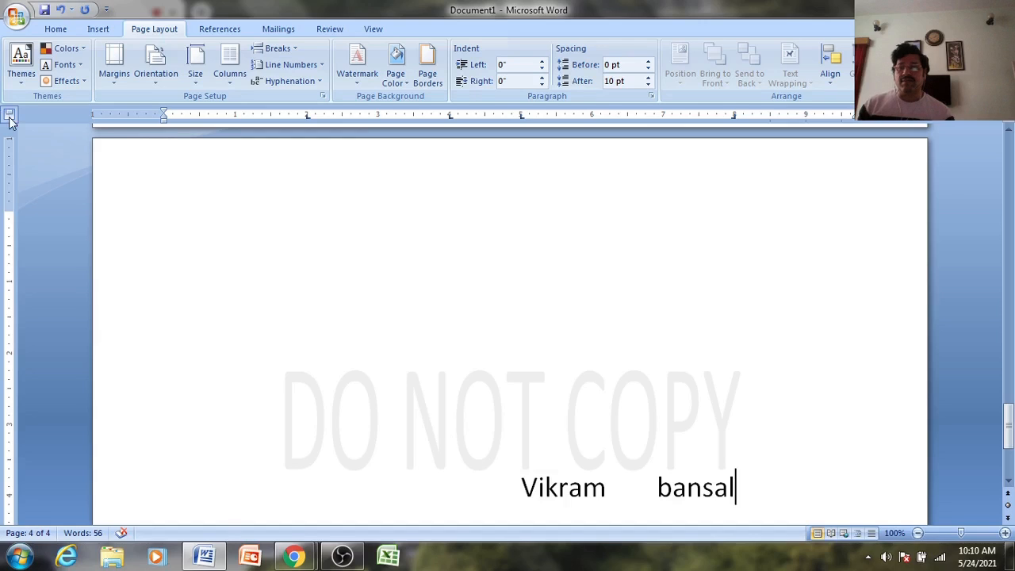
pyautogui.click(10, 118)
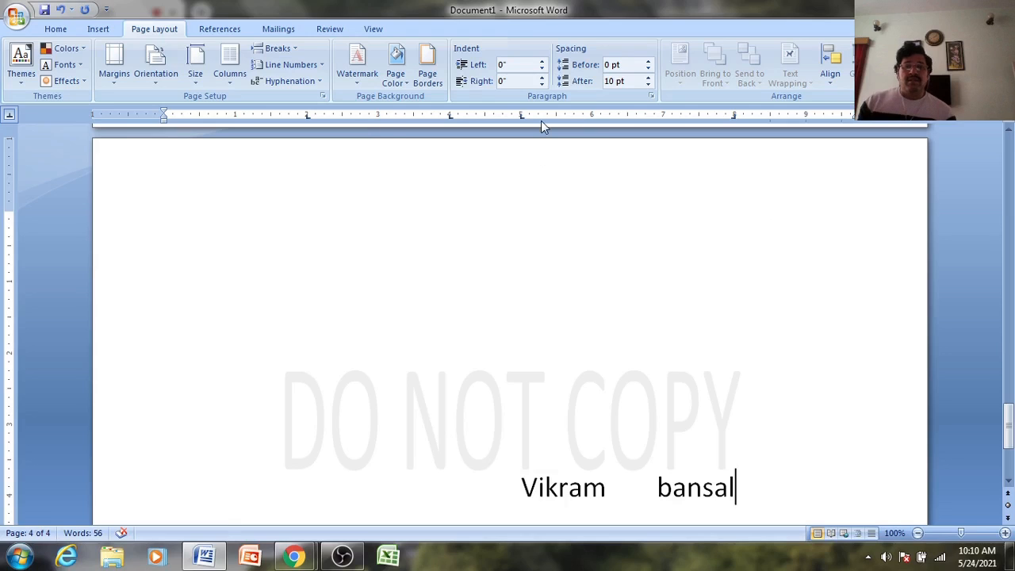
pyautogui.click(378, 118)
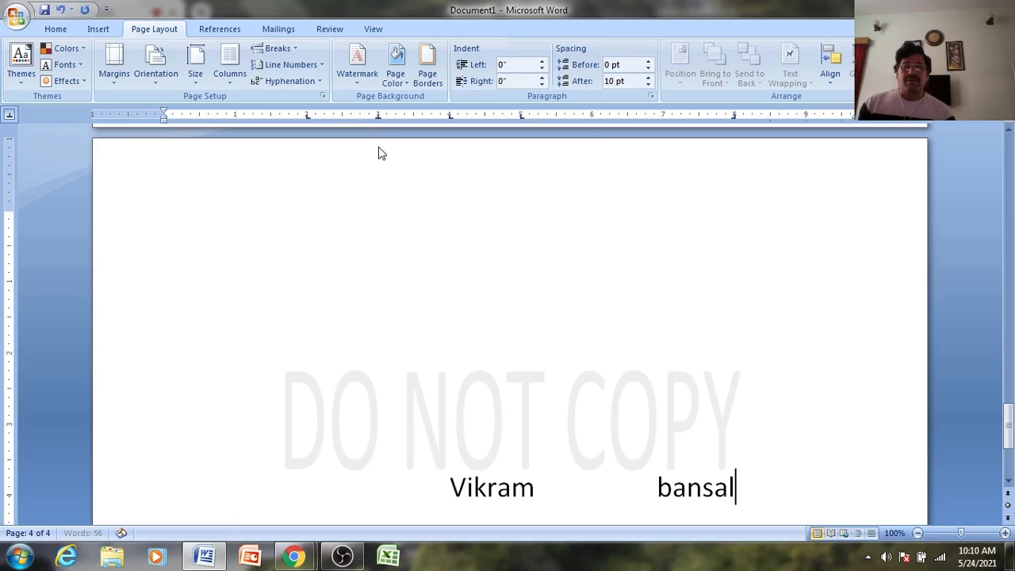
pyautogui.click(331, 502)
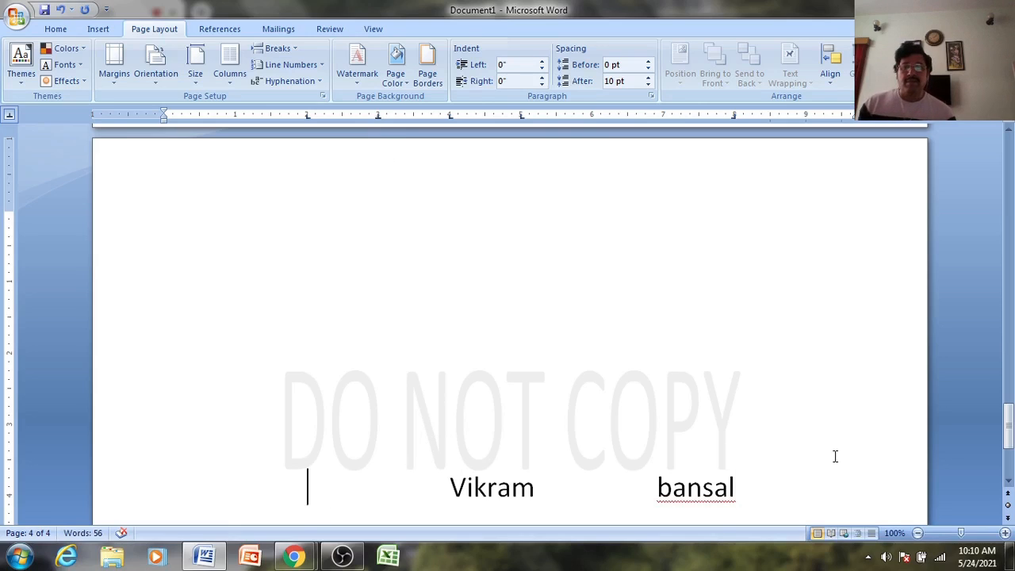
pyautogui.press('Tab')
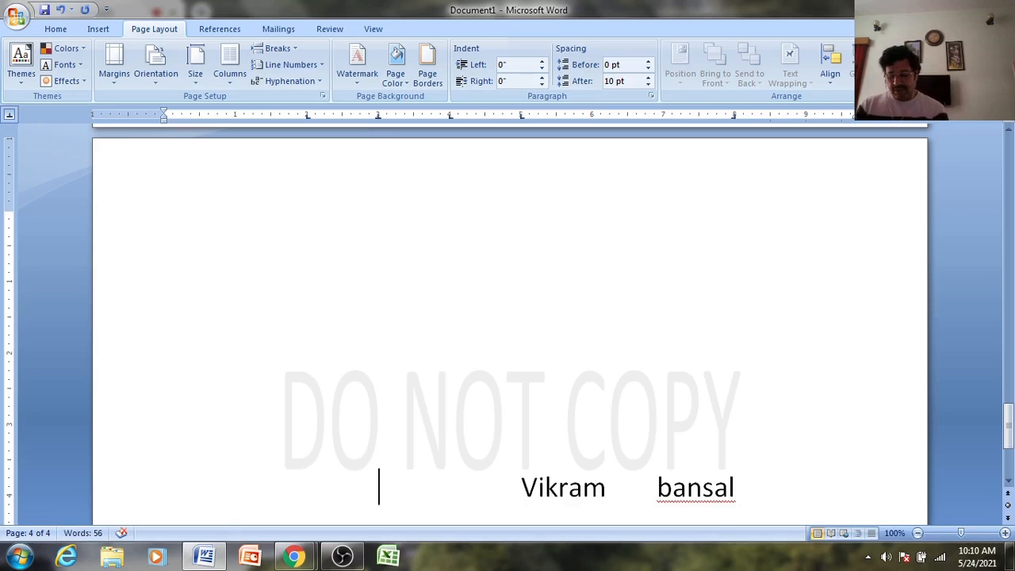
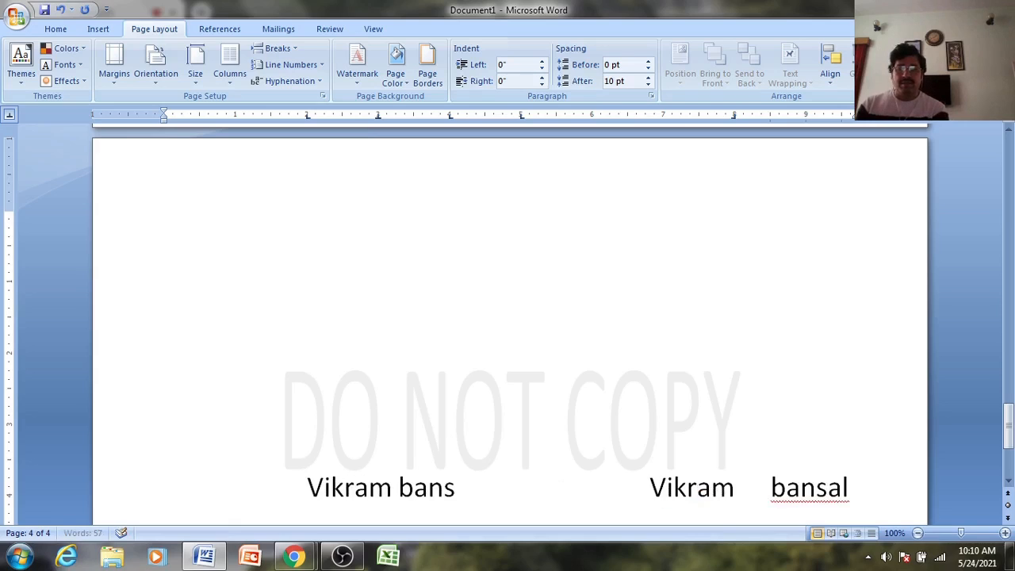
# - Type the full name at the 3-inch tab and erase the test characters
pyautogui.press('Delete')
pyautogui.press('Delete')
pyautogui.press('Delete')
pyautogui.press('Delete')
pyautogui.press('Delete')
pyautogui.press('Delete')
pyautogui.press('Delete')
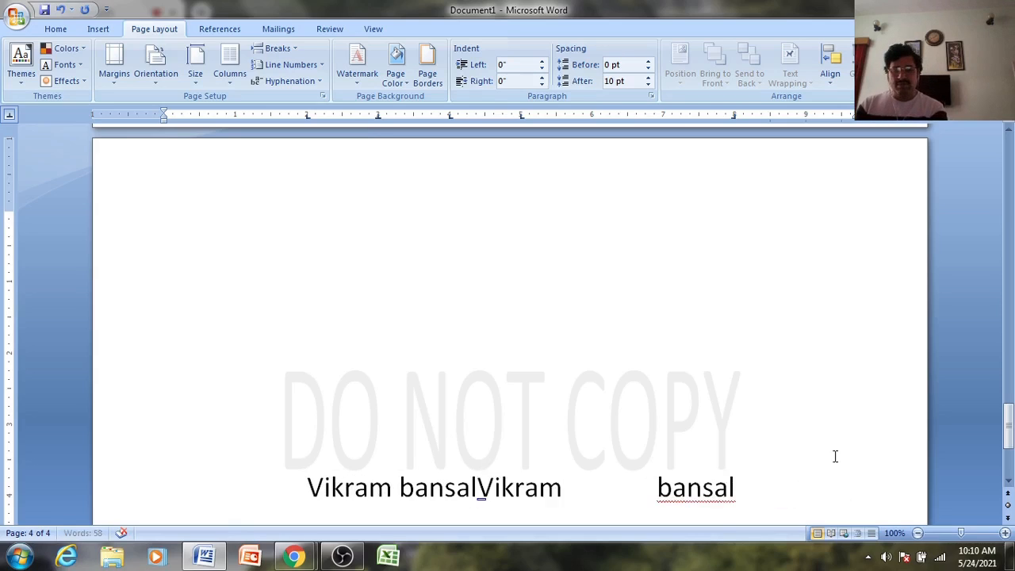
pyautogui.press('Delete')
pyautogui.press('Delete')
pyautogui.press('Delete')
pyautogui.press('Delete')
pyautogui.press('Delete')
pyautogui.press('Delete')
pyautogui.press('Delete')
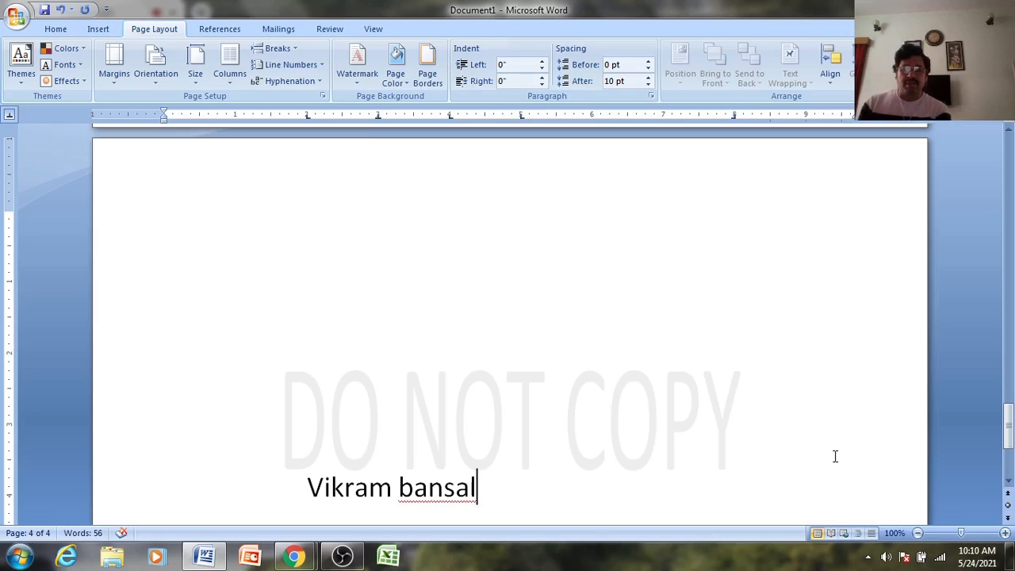
pyautogui.write('jshfj====')
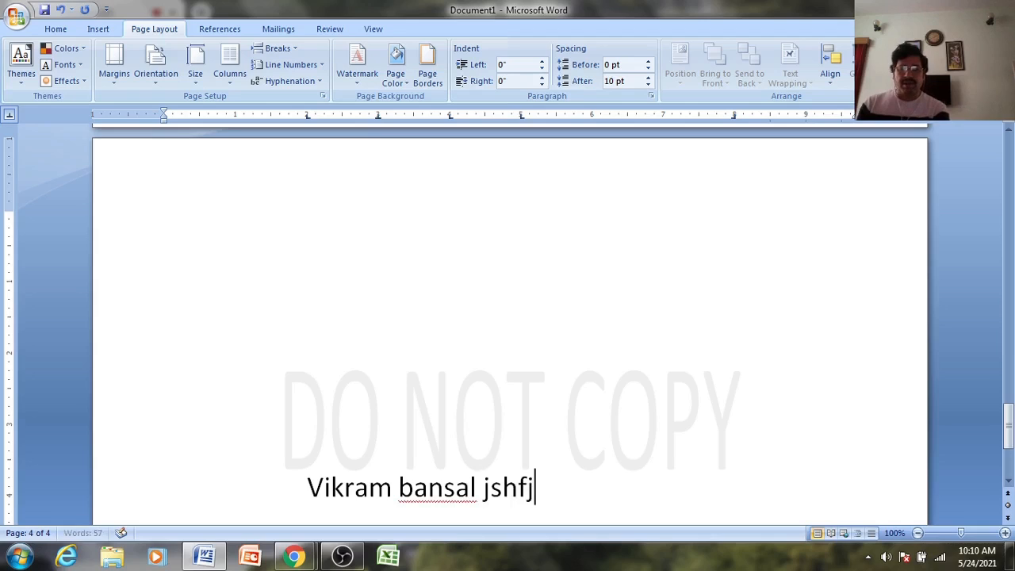
pyautogui.press('BackSpace')
pyautogui.press('BackSpace')
pyautogui.press('BackSpace')
pyautogui.press('BackSpace')
pyautogui.press('BackSpace')
pyautogui.press('BackSpace')
pyautogui.press('BackSpace')
pyautogui.press('BackSpace')
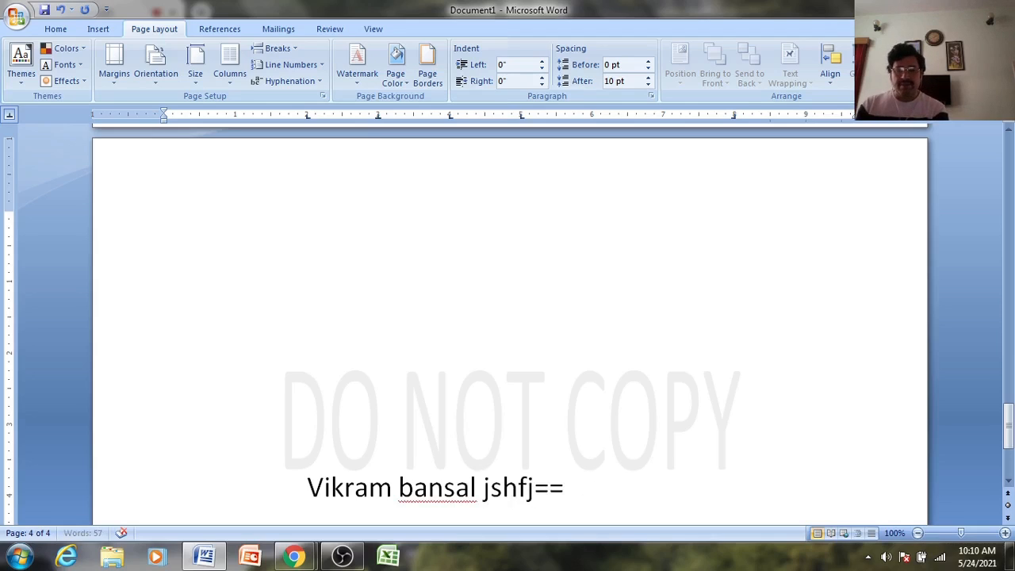
pyautogui.press('BackSpace')
pyautogui.press('BackSpace')
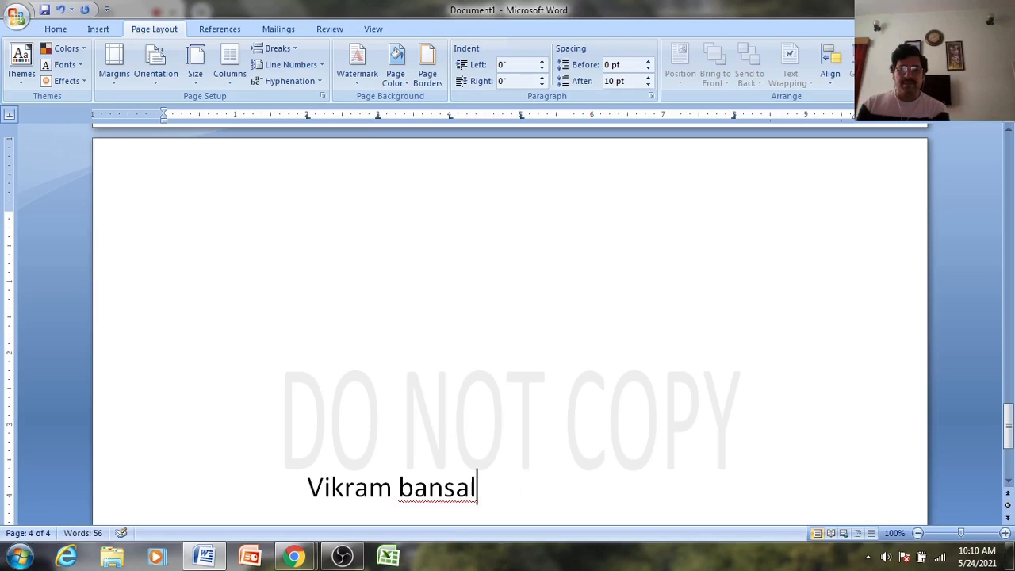
pyautogui.write('dj')
pyautogui.press('BackSpace')
pyautogui.press('BackSpace')
pyautogui.press('BackSpace')
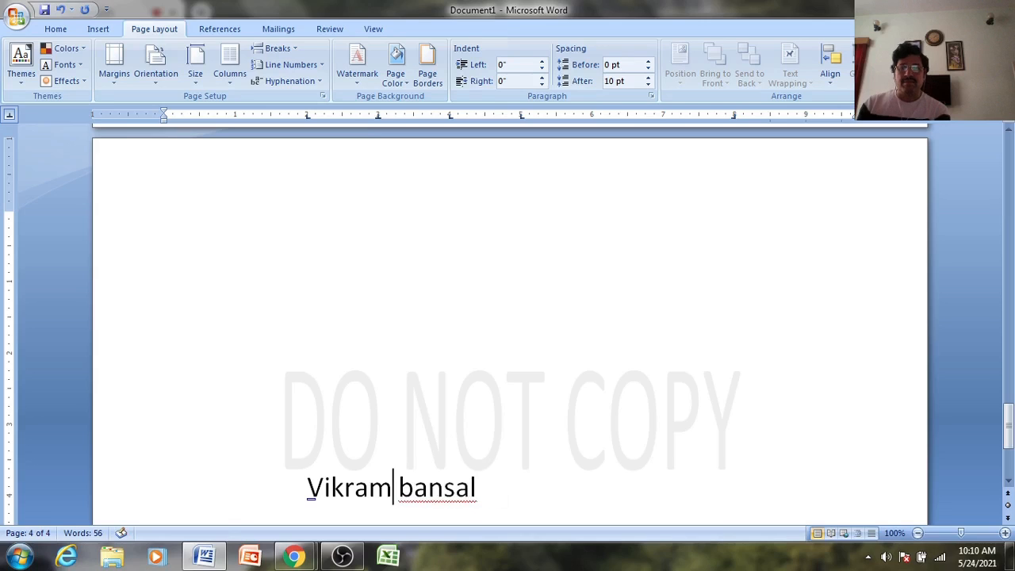
# - Retype the full name, then delete everything so the line is empty
pyautogui.press('BackSpace')
pyautogui.press('BackSpace')
pyautogui.press('BackSpace')
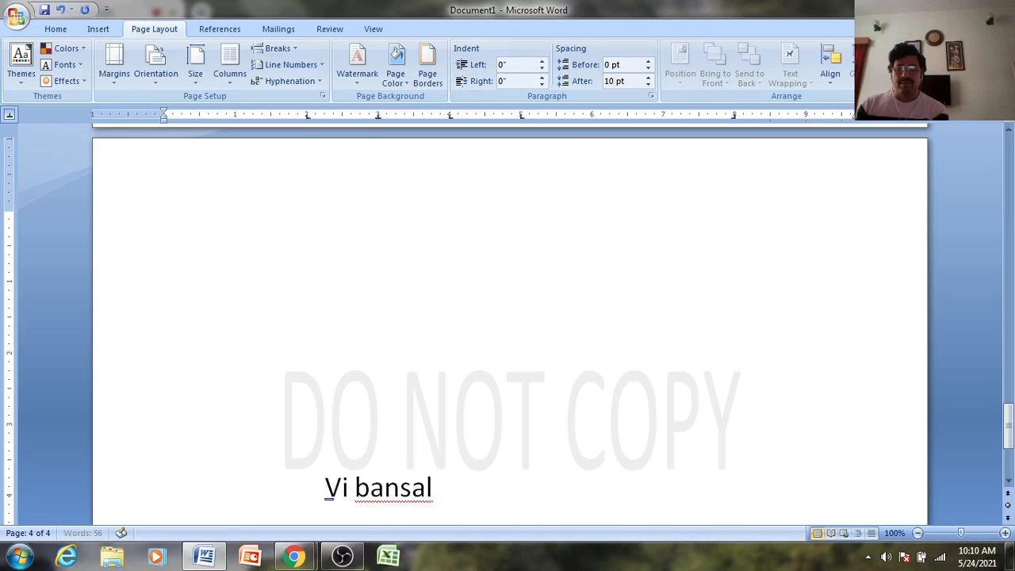
pyautogui.press('BackSpace')
pyautogui.press('BackSpace')
pyautogui.press('Delete')
pyautogui.press('Delete')
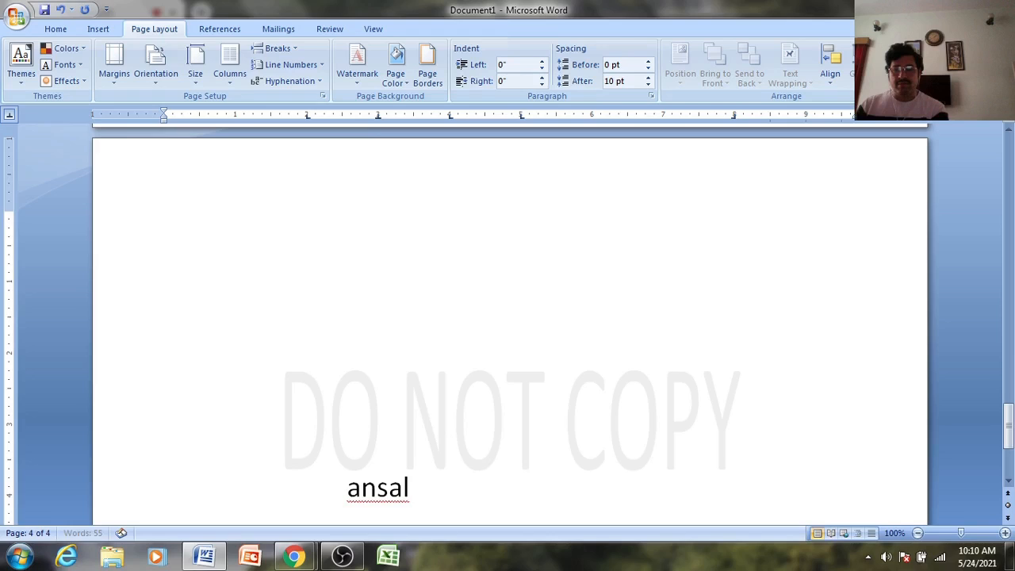
pyautogui.press('Delete')
pyautogui.press('Delete')
pyautogui.press('Delete')
pyautogui.press('Delete')
pyautogui.press('Delete')
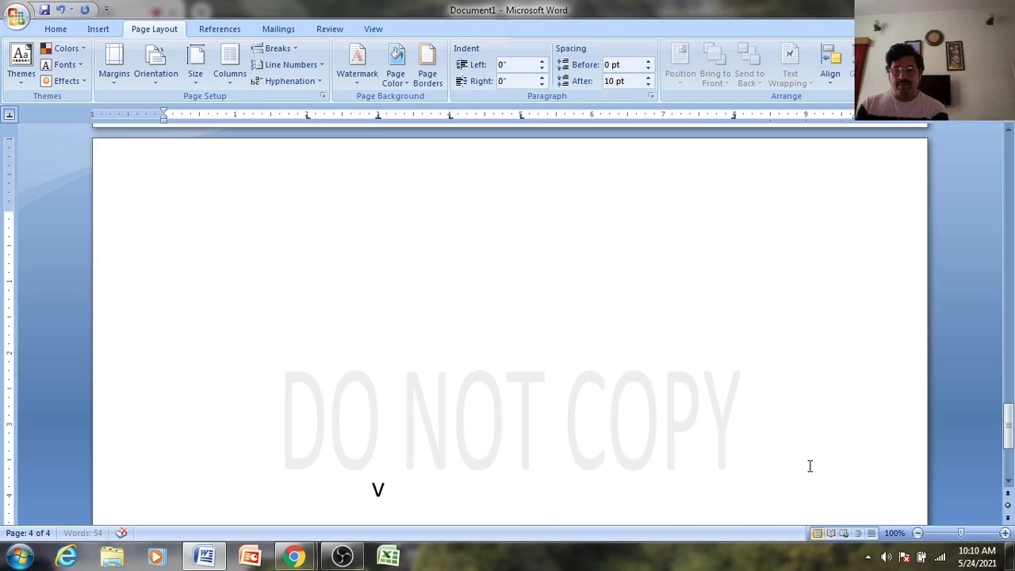
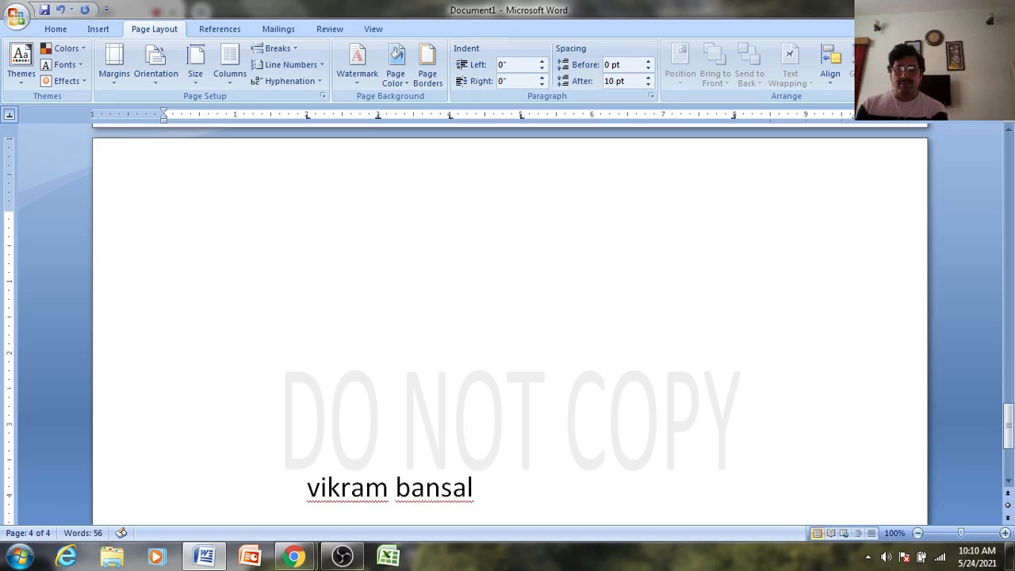
pyautogui.write(' i')
pyautogui.press('BackSpace')
pyautogui.press('BackSpace')
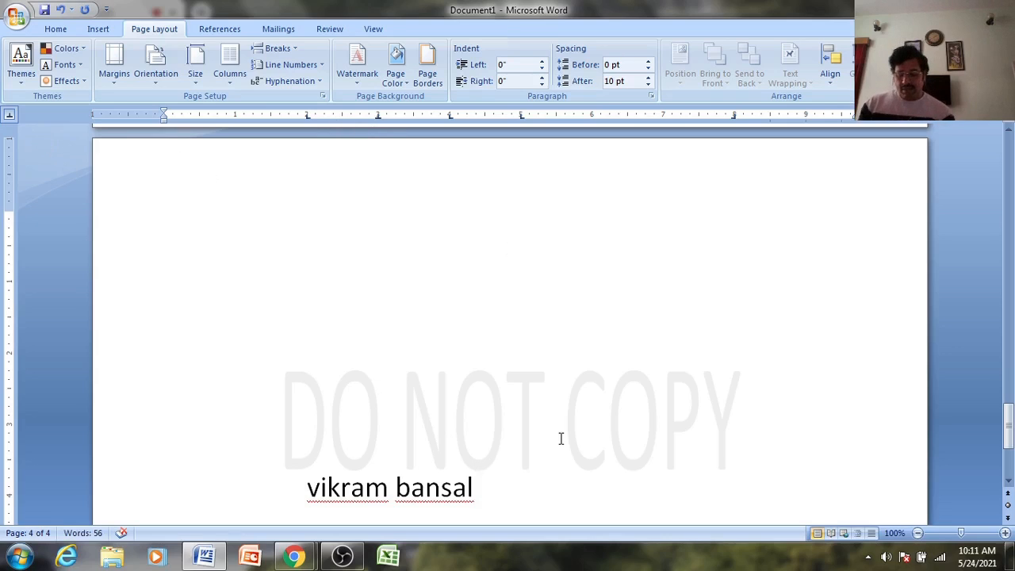
pyautogui.press('BackSpace')
pyautogui.press('BackSpace')
pyautogui.press('BackSpace')
pyautogui.press('BackSpace')
pyautogui.press('BackSpace')
pyautogui.press('BackSpace')
pyautogui.press('BackSpace')
pyautogui.press('BackSpace')
pyautogui.press('BackSpace')
pyautogui.press('BackSpace')
pyautogui.press('BackSpace')
pyautogui.press('BackSpace')
pyautogui.press('BackSpace')
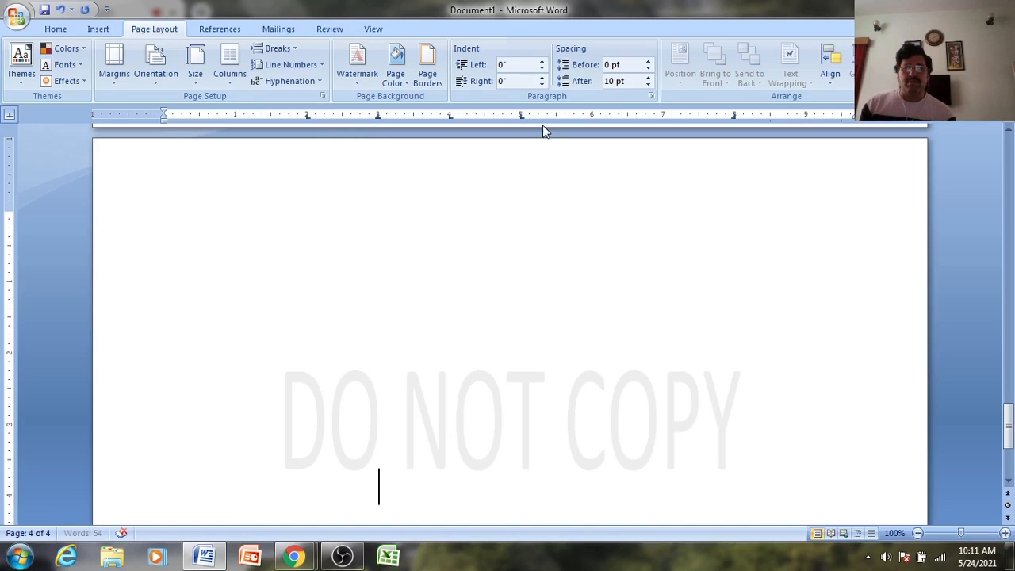
# - Remove the 5, 4, 3 and 2-inch tab stops from the ruler
pyautogui.click(522, 117)
pyautogui.moveTo(522, 116); pyautogui.dragTo(487, 137)
pyautogui.click(451, 115)
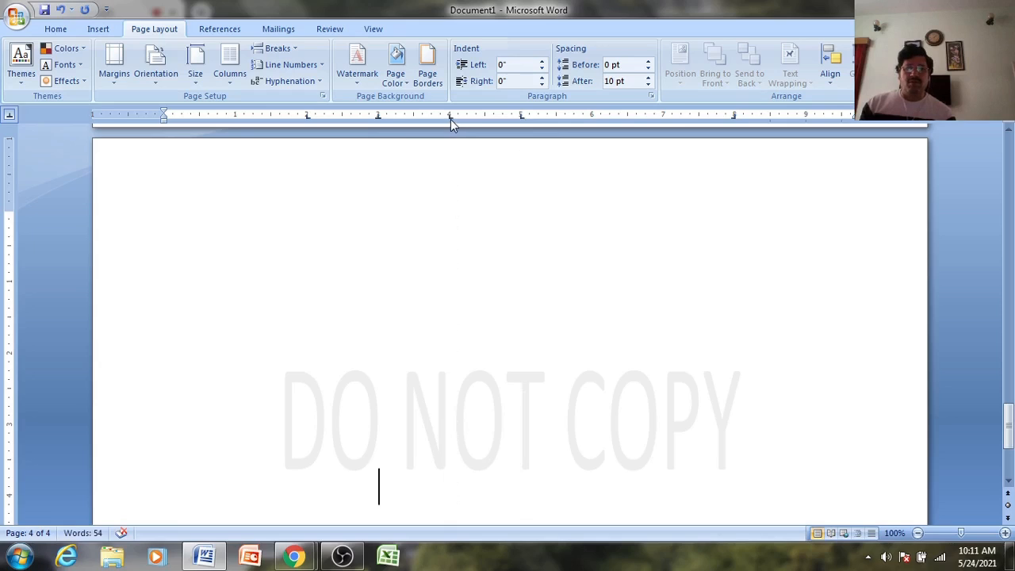
pyautogui.moveTo(451, 119); pyautogui.dragTo(452, 169)
pyautogui.moveTo(375, 173); pyautogui.dragTo(376, 175)
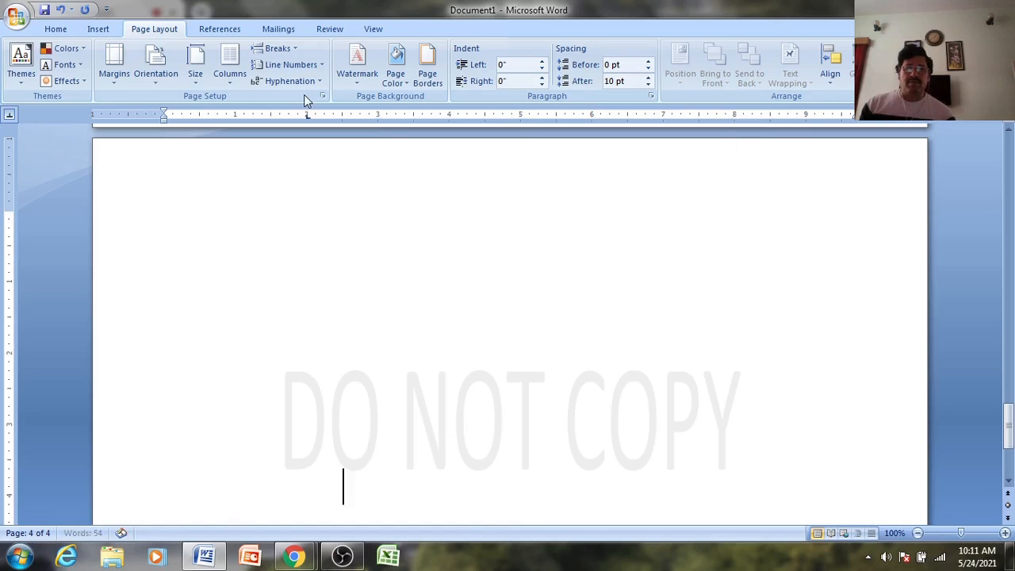
pyautogui.moveTo(308, 117); pyautogui.dragTo(323, 194)
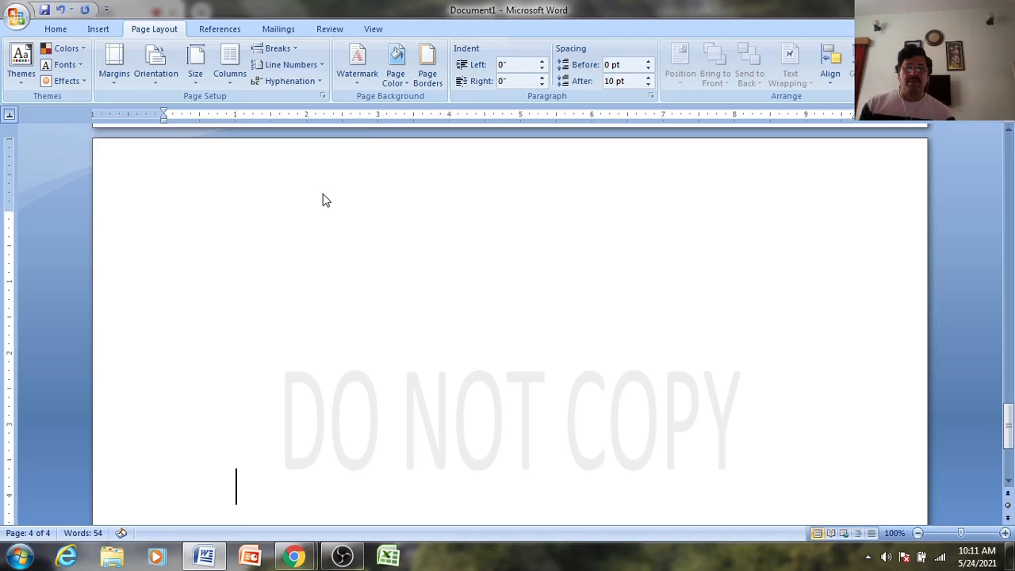
# - Set a decimal tab stop at about 4.5 inches
pyautogui.click(11, 117)
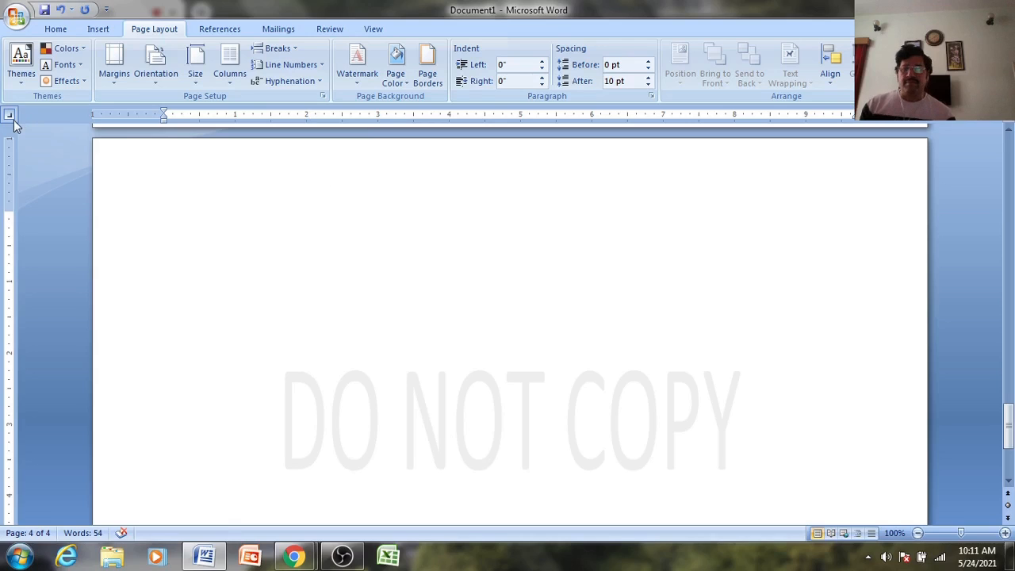
pyautogui.click(11, 118)
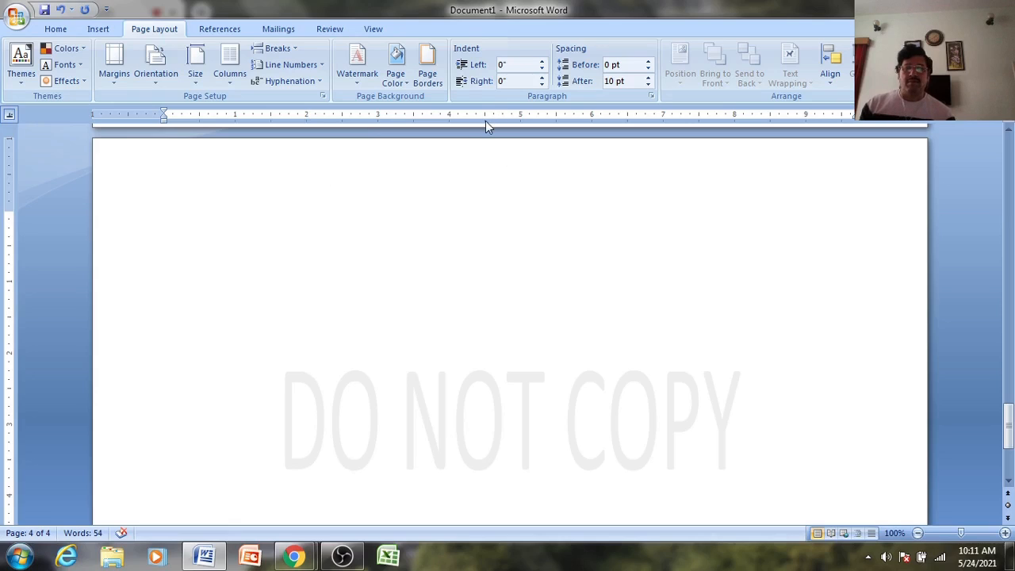
pyautogui.click(485, 117)
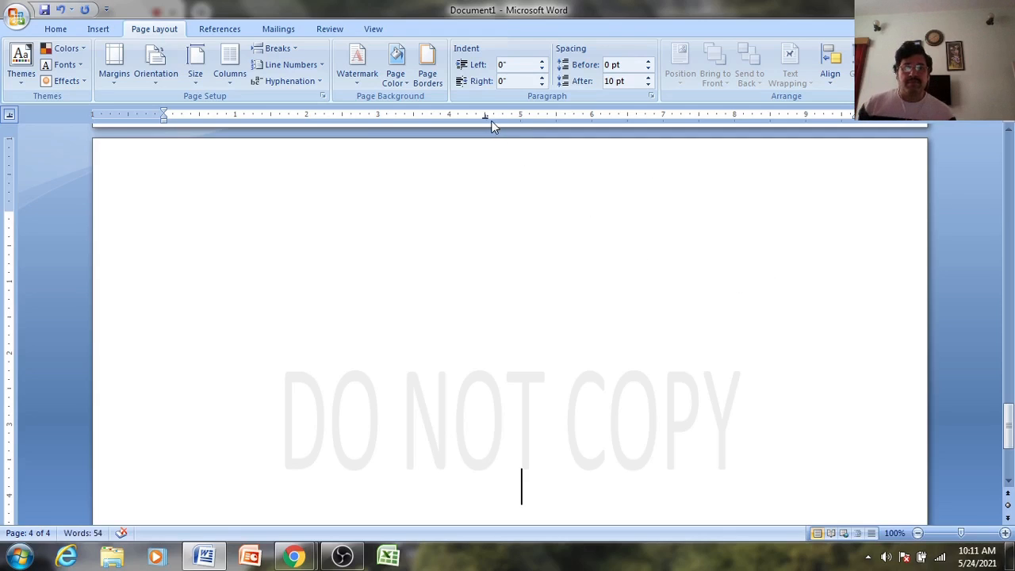
pyautogui.moveTo(485, 118); pyautogui.dragTo(485, 117)
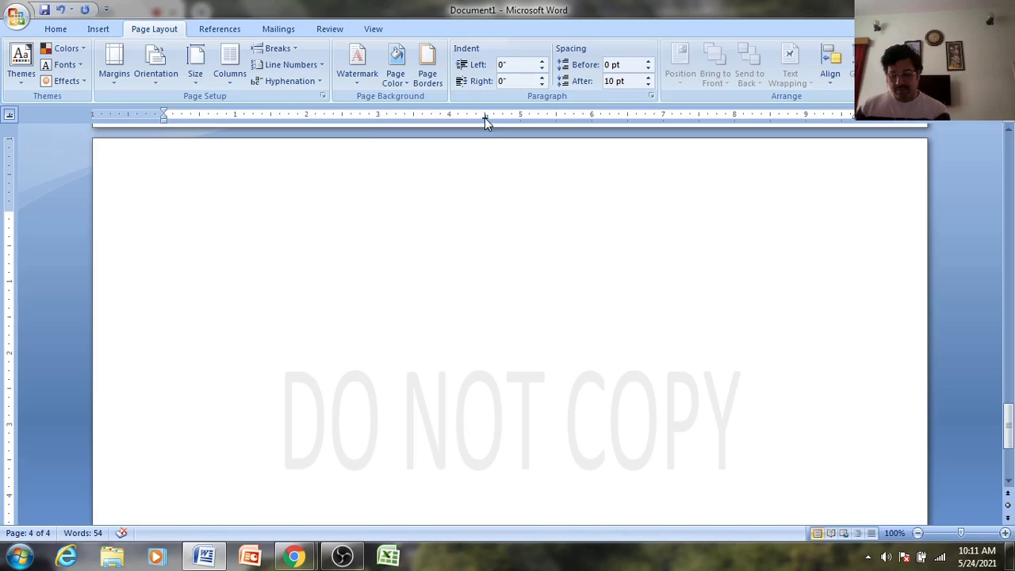
# - Type 45.236, 1.857456 and 6241587.2 on three lines at the 4.5-inch decimal tab
pyautogui.press('BackSpace')
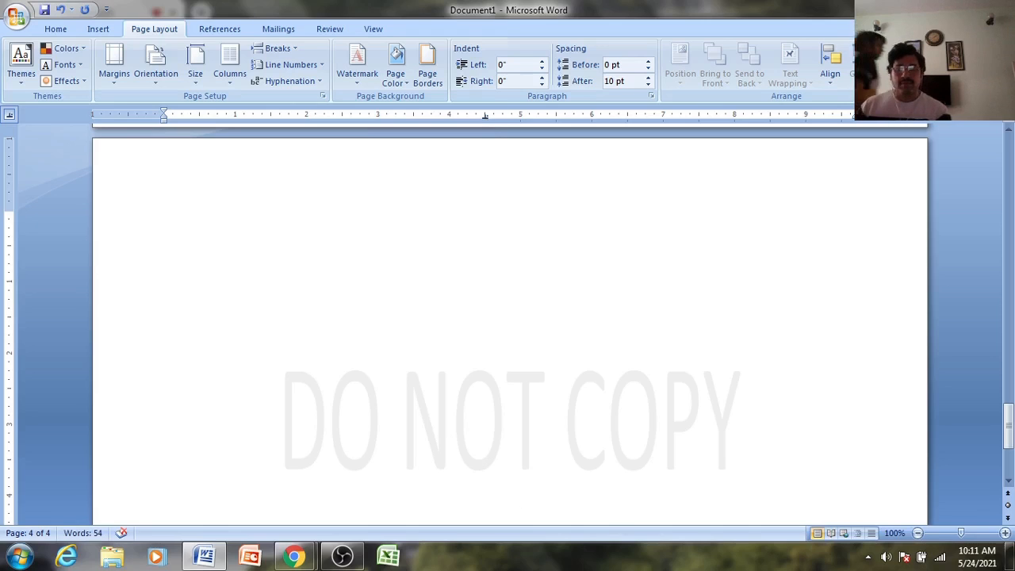
pyautogui.write('45')
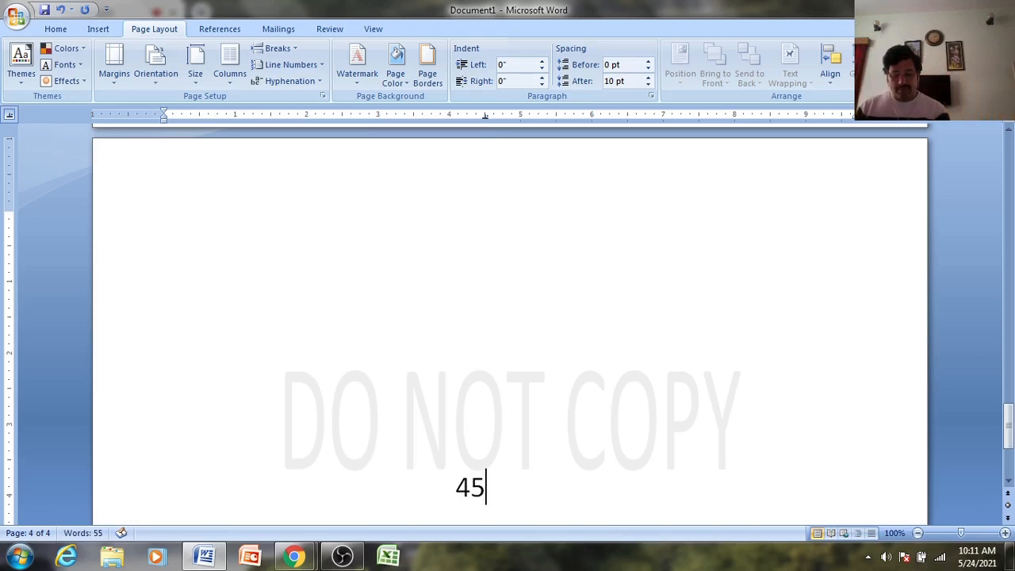
pyautogui.write('.236')
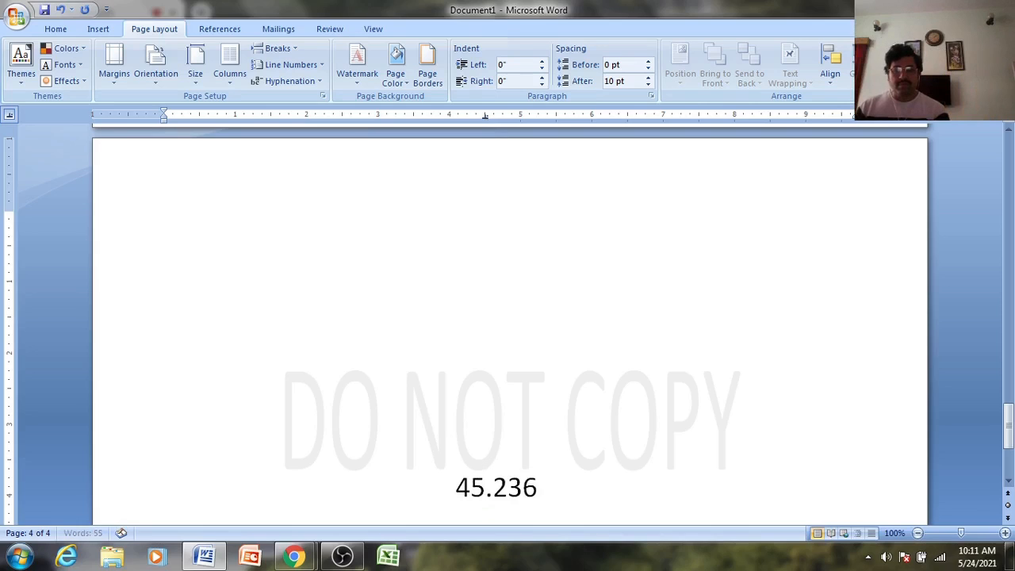
pyautogui.press('Return')
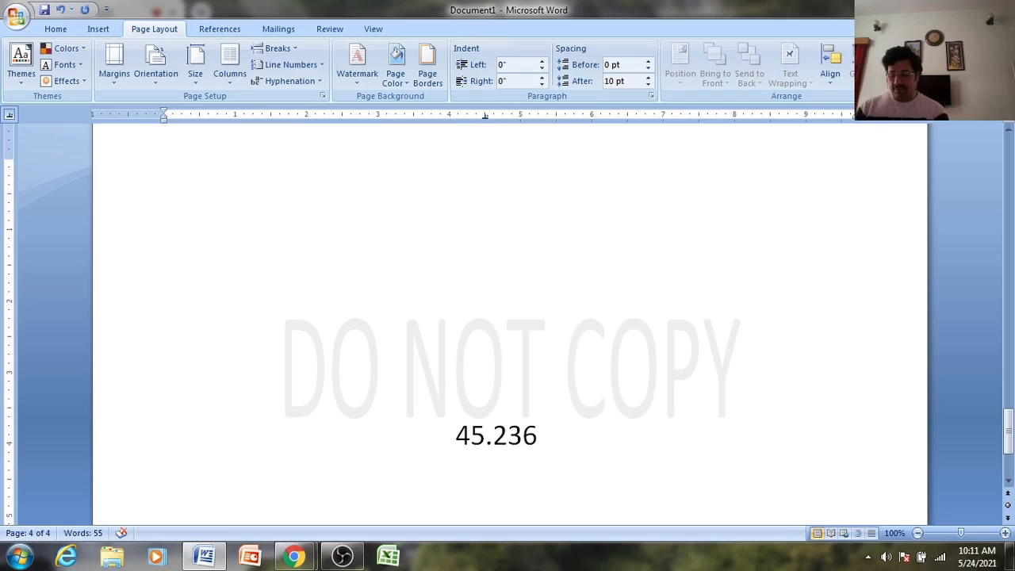
pyautogui.press('Tab')
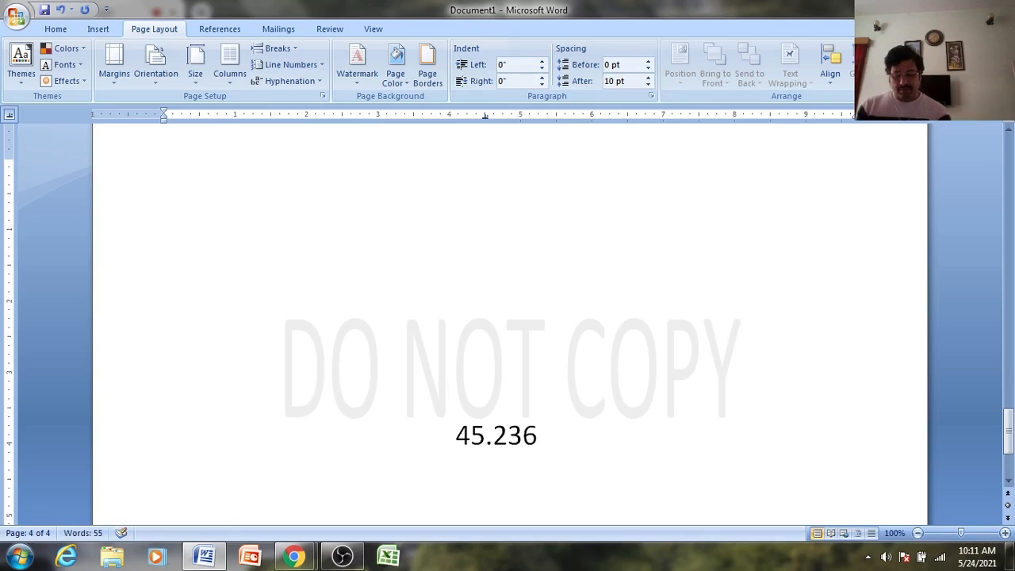
pyautogui.write('1.8')
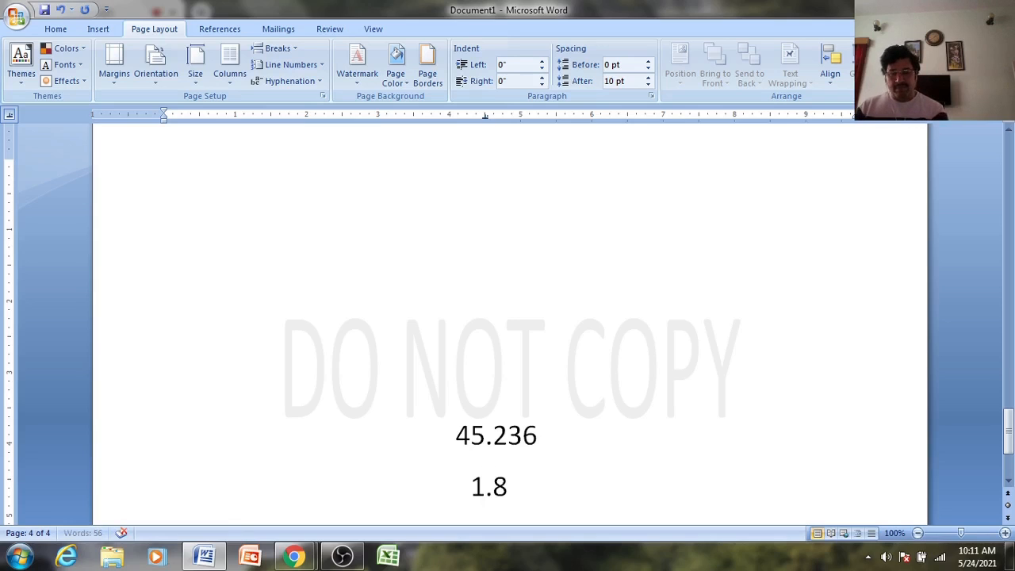
pyautogui.write('57456')
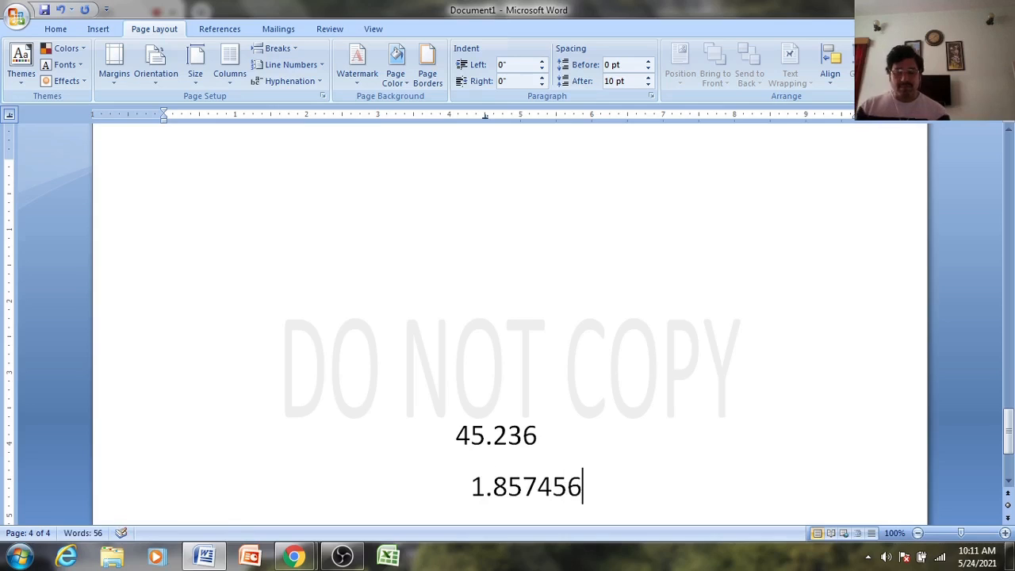
pyautogui.press('Return')
pyautogui.press('Tab')
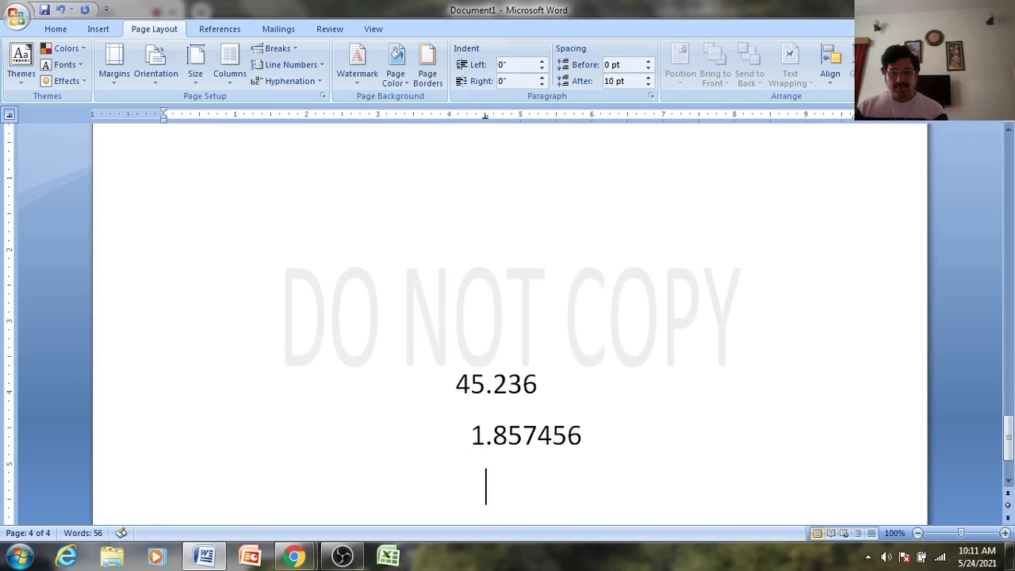
pyautogui.write('624')
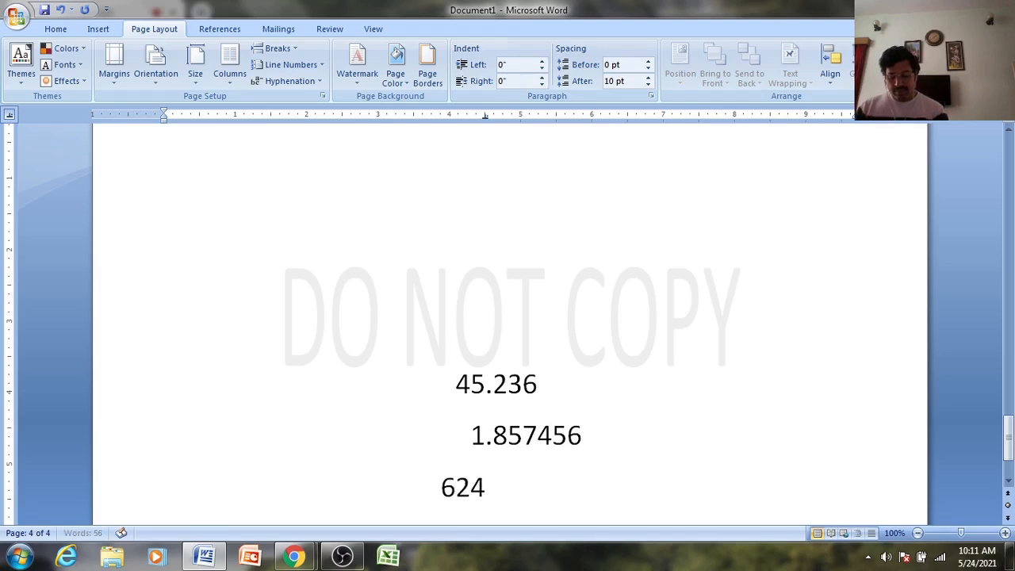
pyautogui.write('1587.')
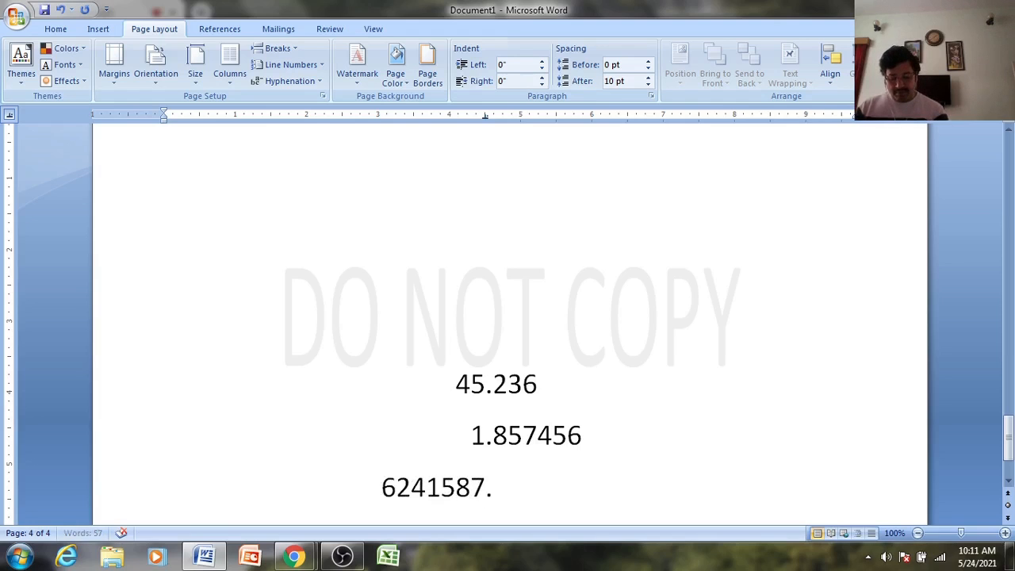
pyautogui.write('2')
pyautogui.hotkey('ctrl', 'Return')
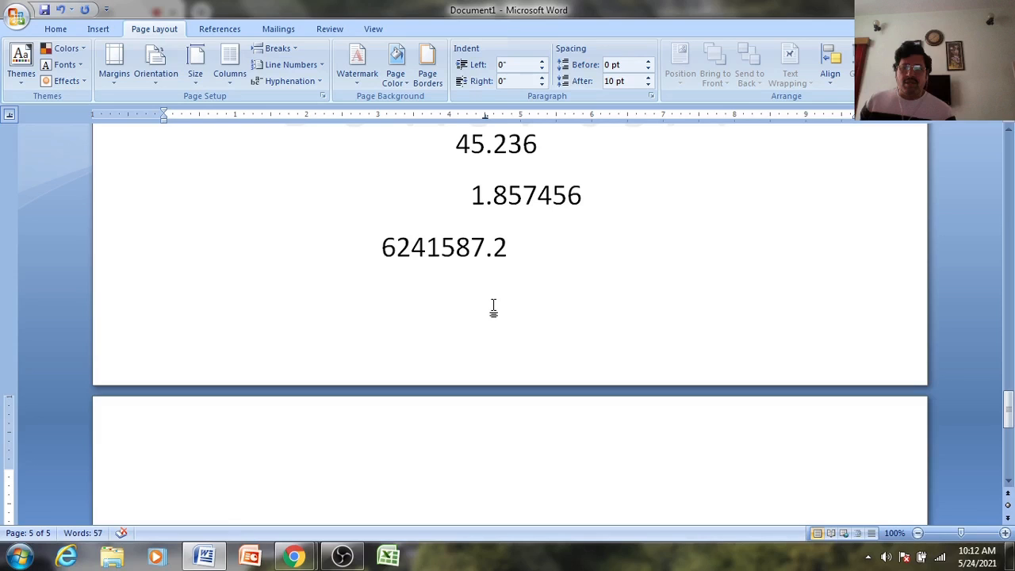
# - Make the selected heading lines red 22 pt Algerian, then reopen the recent document pc software (1)
pyautogui.hotkey('ctrl', 'Home')
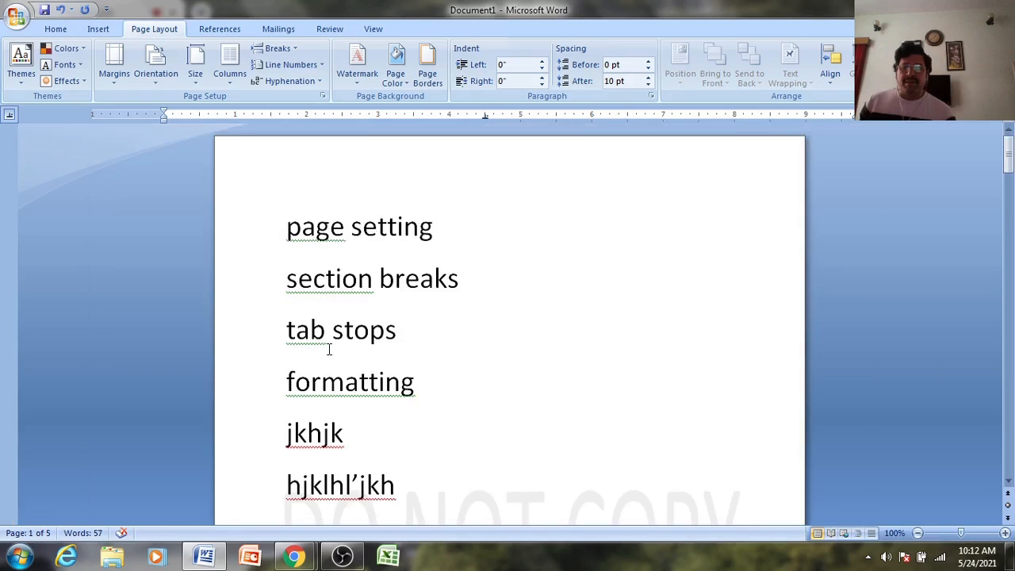
pyautogui.click(56, 29)
pyautogui.moveTo(328, 277); pyautogui.dragTo(340, 385)
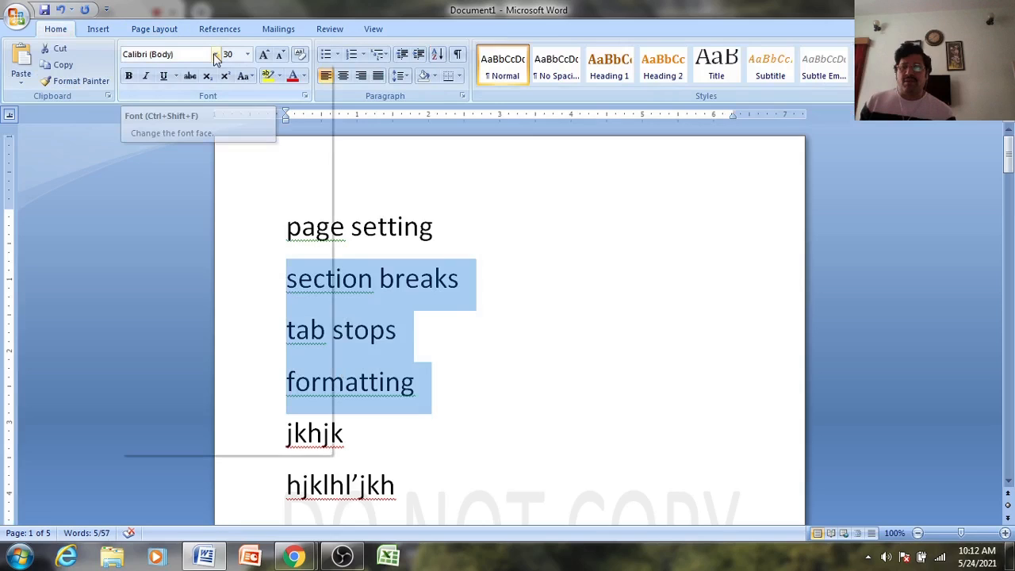
pyautogui.click(248, 54)
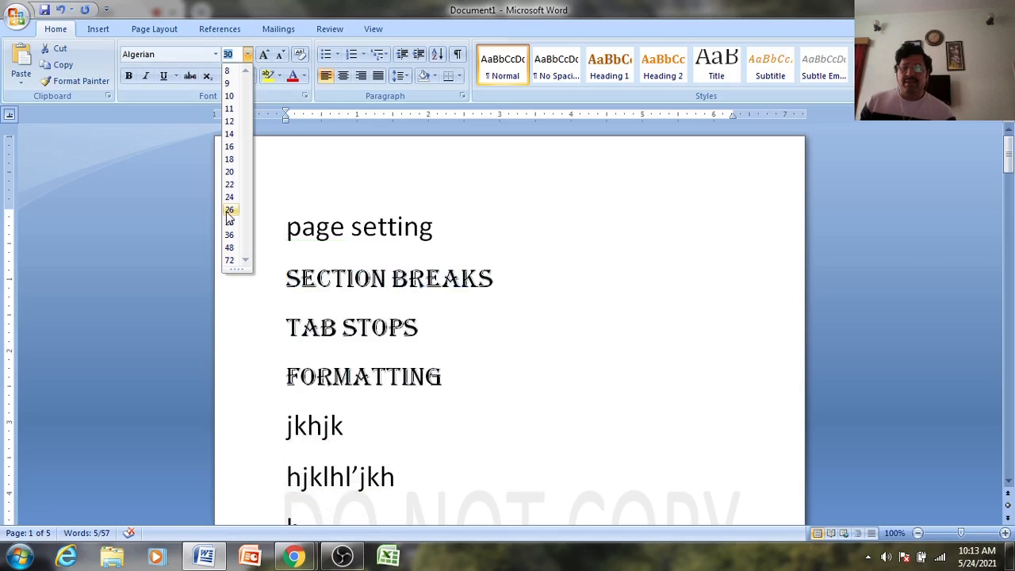
pyautogui.click(229, 184)
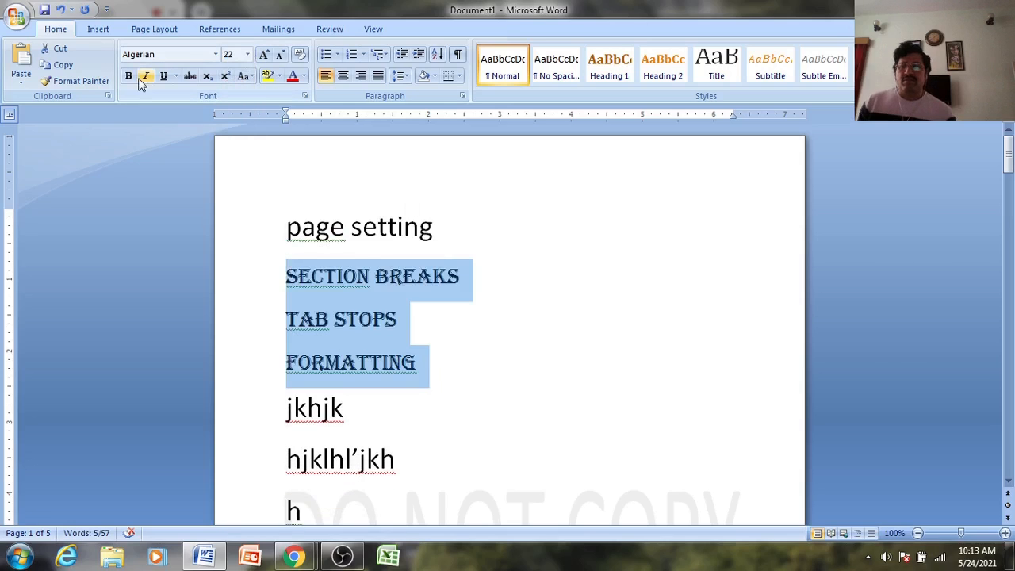
pyautogui.click(292, 80)
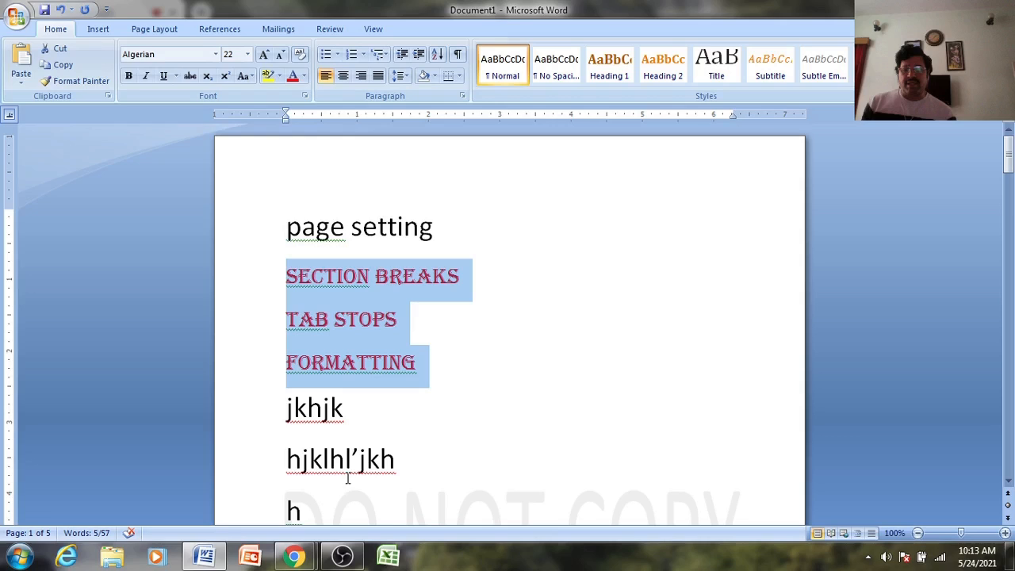
pyautogui.click(16, 16)
pyautogui.click(155, 61)
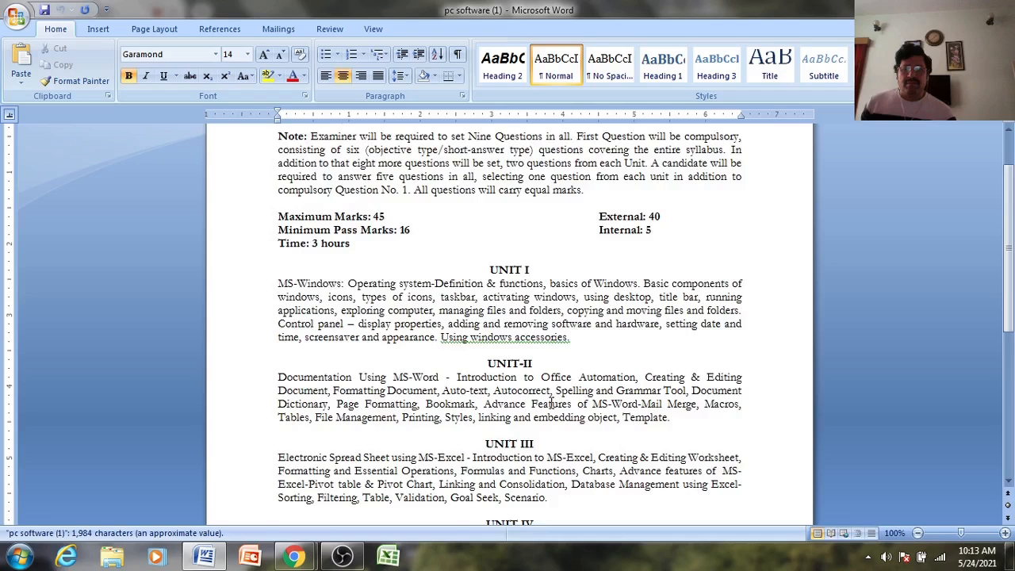
# - Return from the pc software syllabus to Document1 via the taskbar preview
pyautogui.scroll(-1, 497, 333)
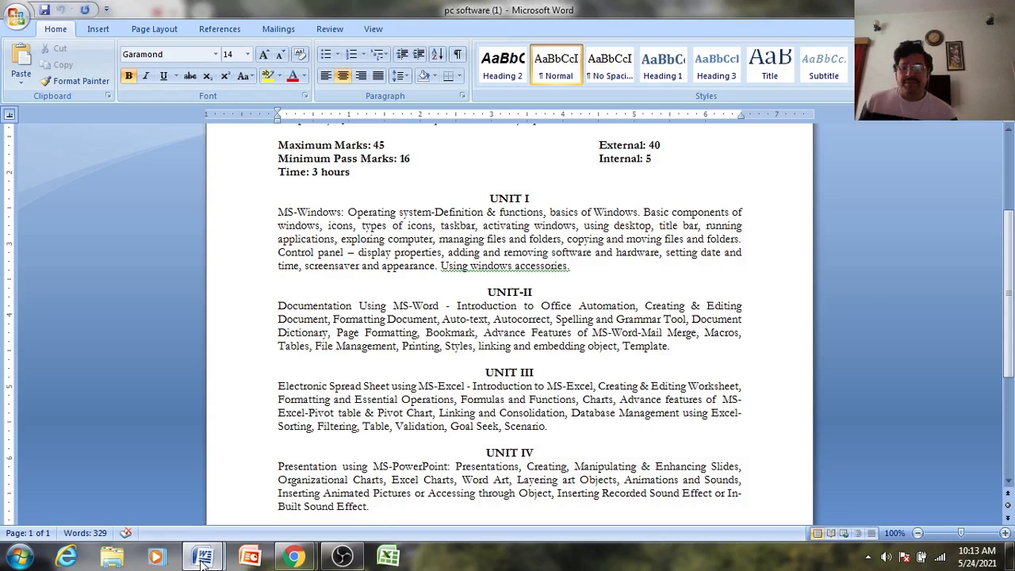
pyautogui.moveTo(203, 560)
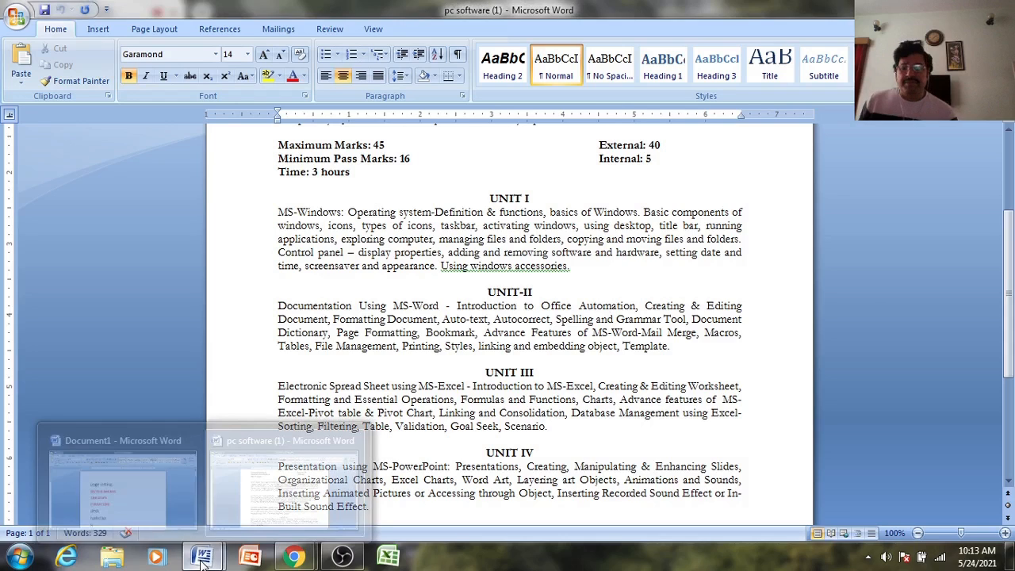
pyautogui.click(124, 497)
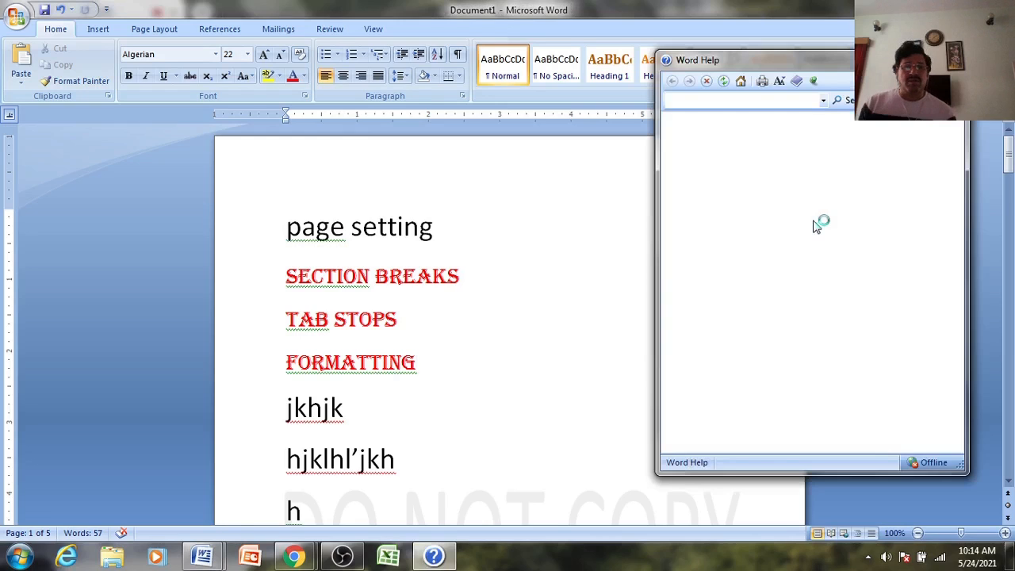
# - Search Word Help for 'auto text'
pyautogui.click(718, 100)
pyautogui.write('auto ')
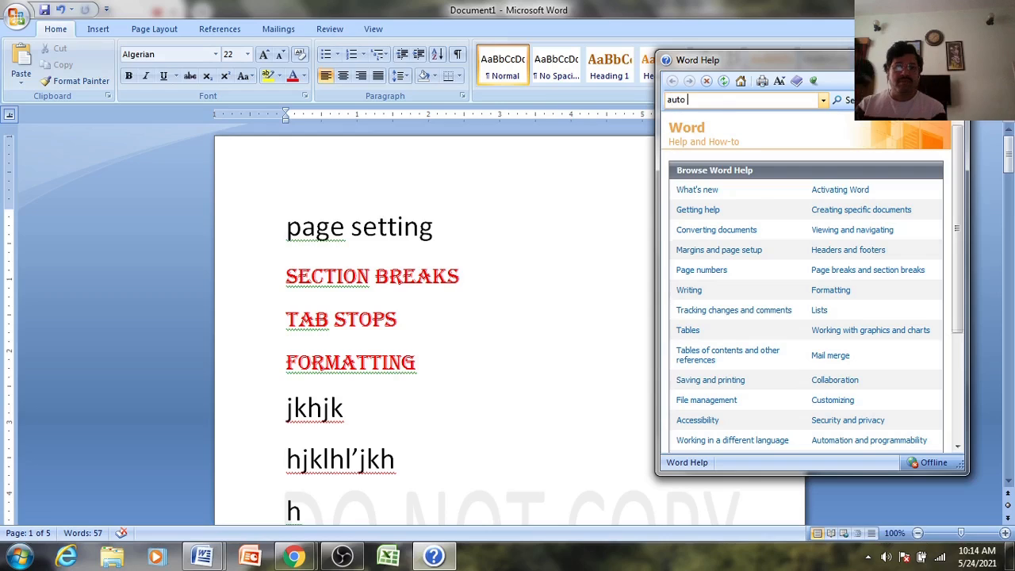
pyautogui.write('text')
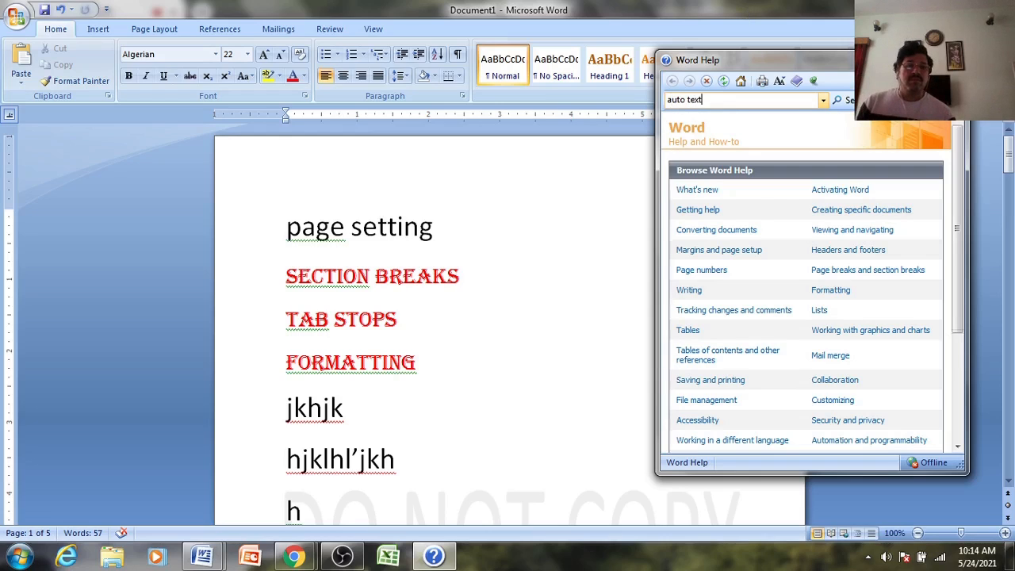
pyautogui.click(842, 101)
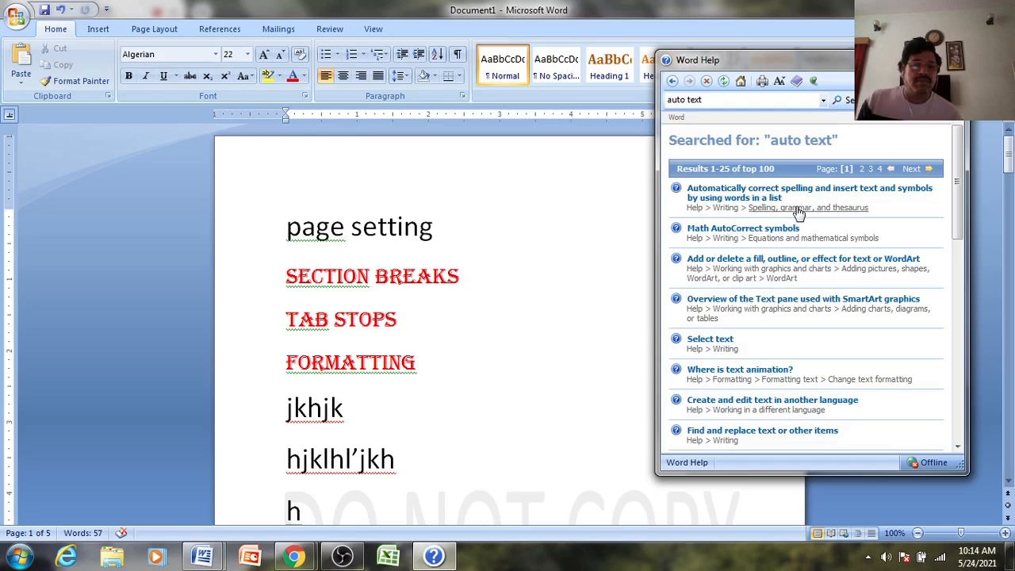
# - Show the Help article 'Add a text entry to the AutoCorrect list' with its Word steps expanded, beside Document1
pyautogui.click(740, 198)
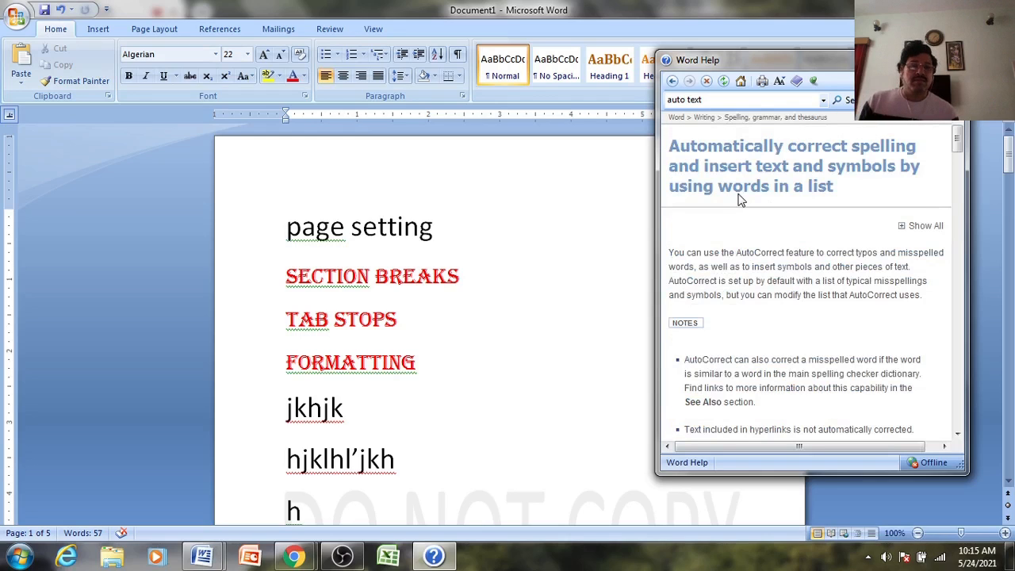
pyautogui.click(918, 57)
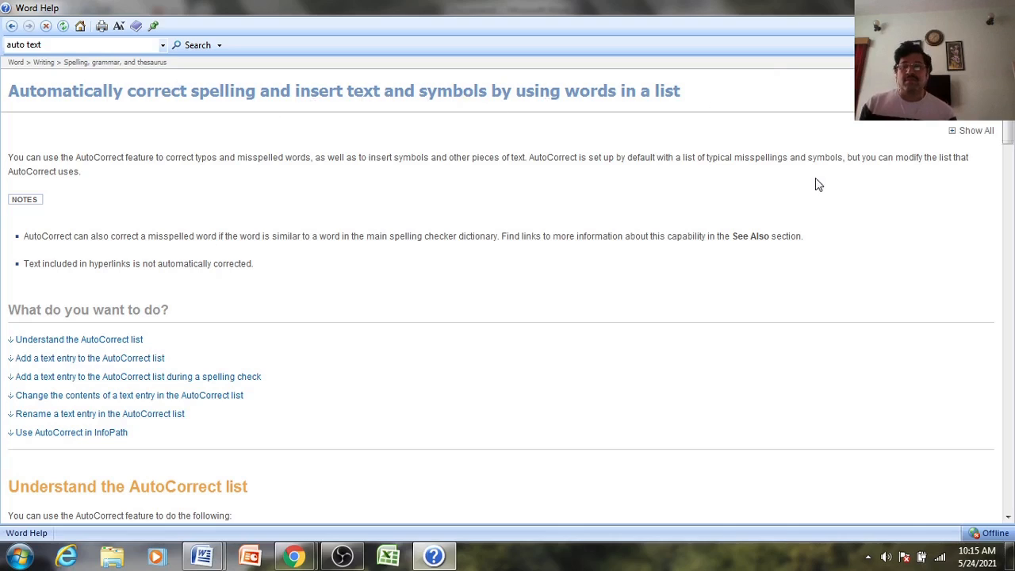
pyautogui.click(125, 361)
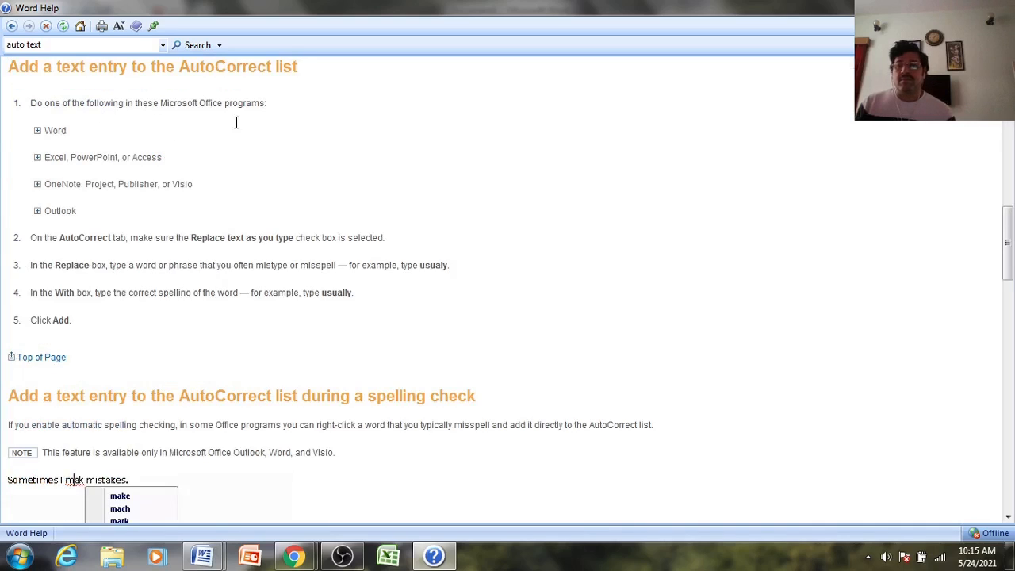
pyautogui.click(39, 133)
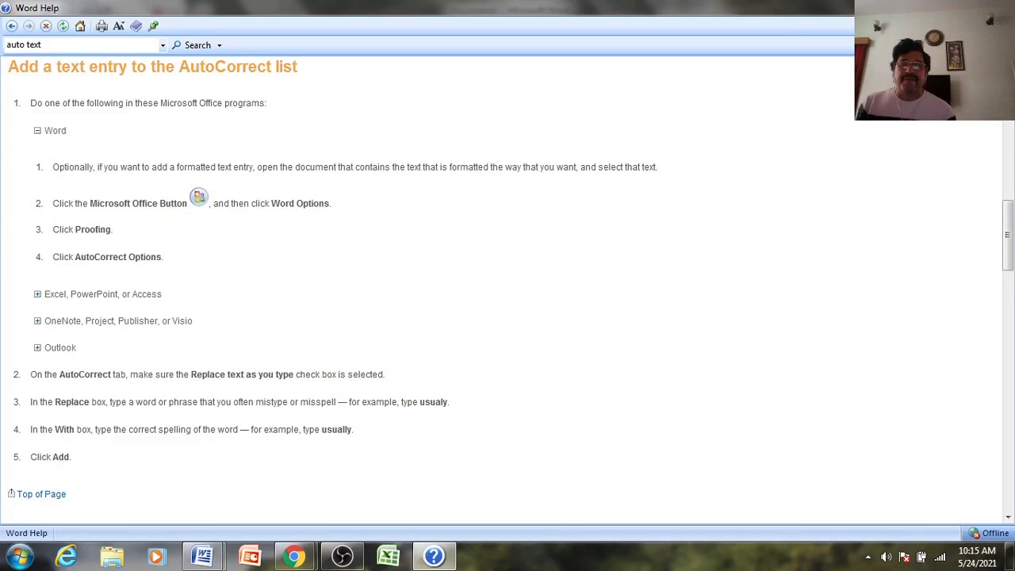
pyautogui.click(966, 8)
pyautogui.click(10, 19)
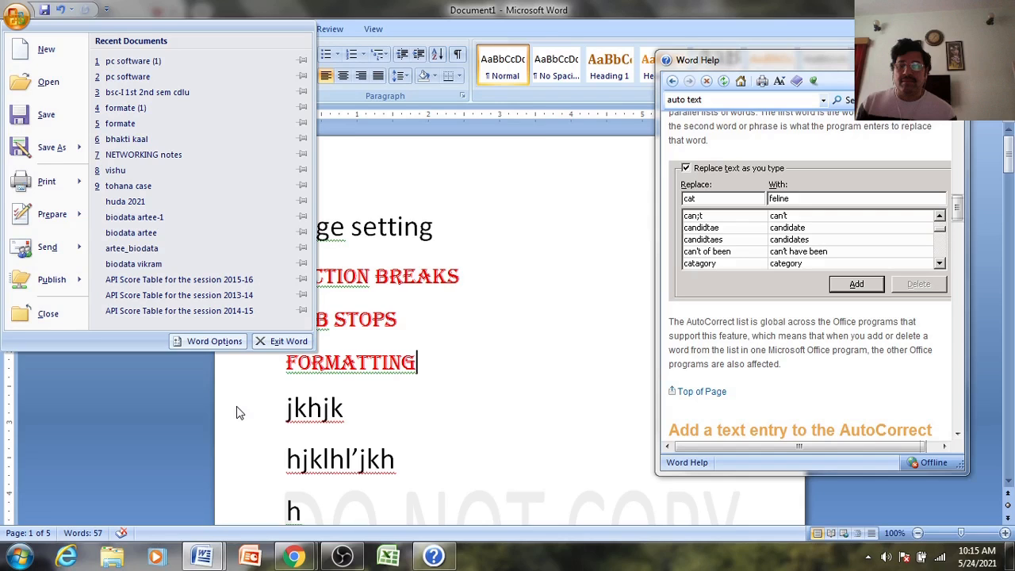
# - Open Word Options on the Proofing page, moving the AutoCorrect Help window out of the way
pyautogui.click(227, 343)
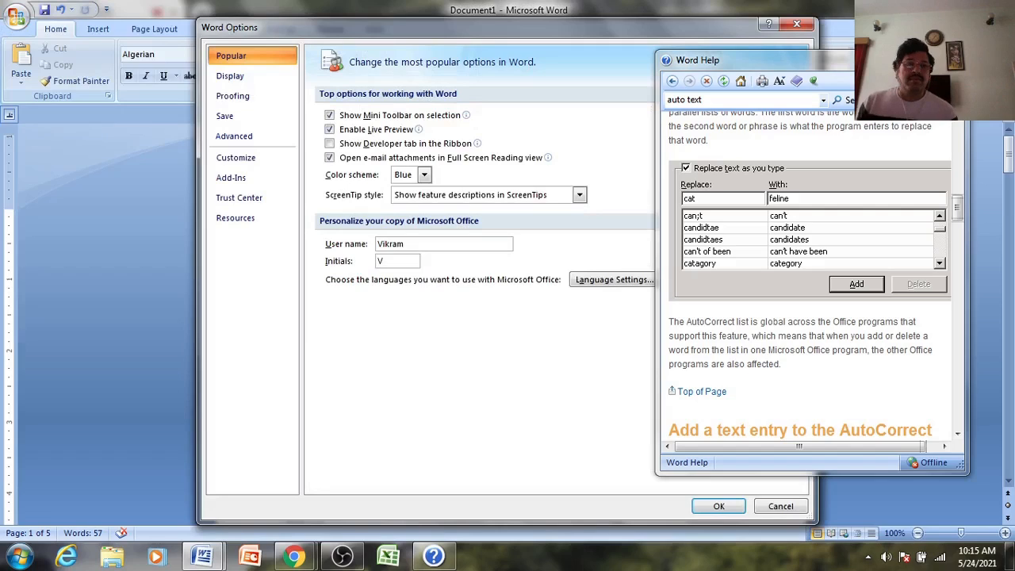
pyautogui.click(900, 57)
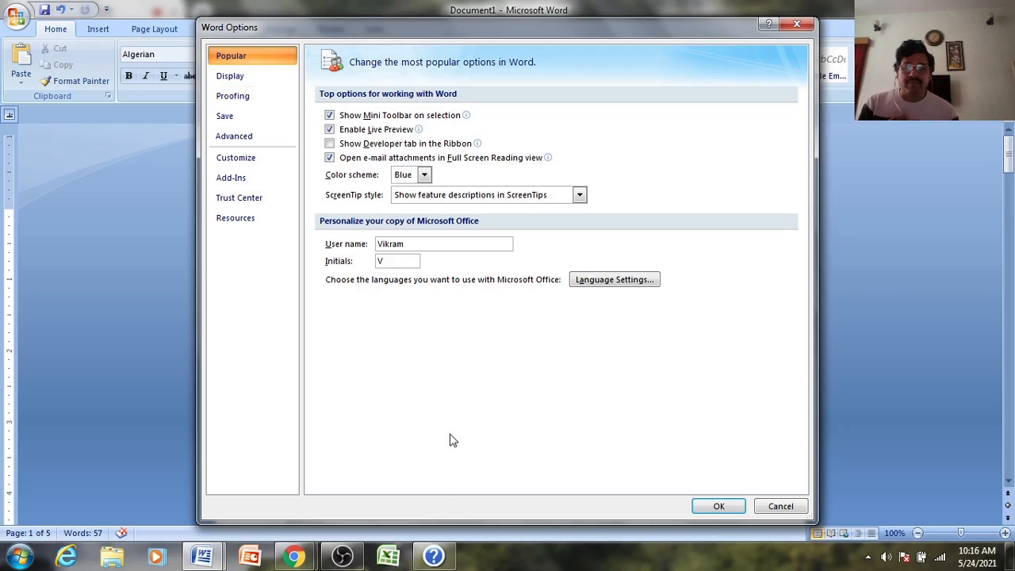
pyautogui.click(433, 557)
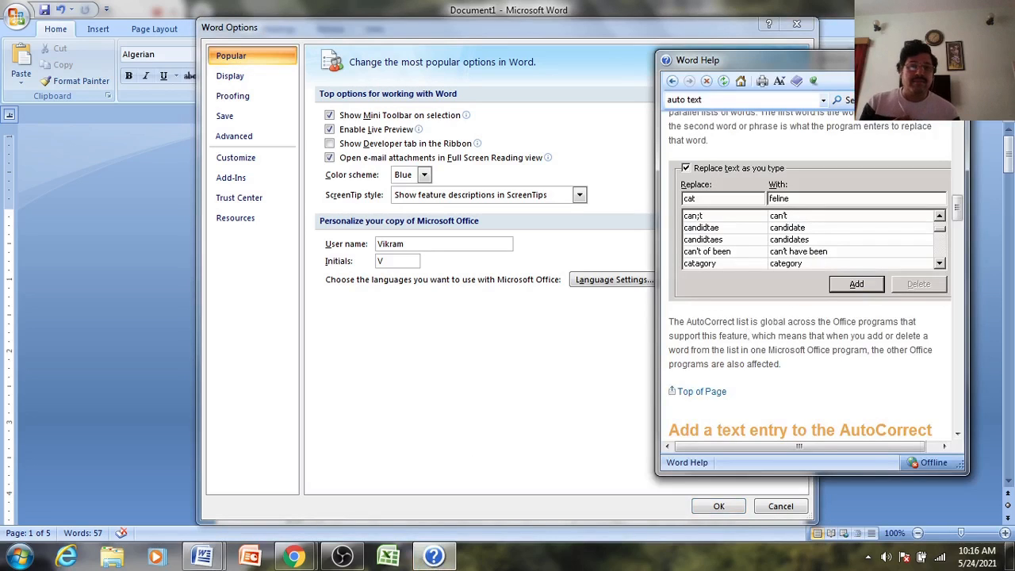
pyautogui.click(920, 58)
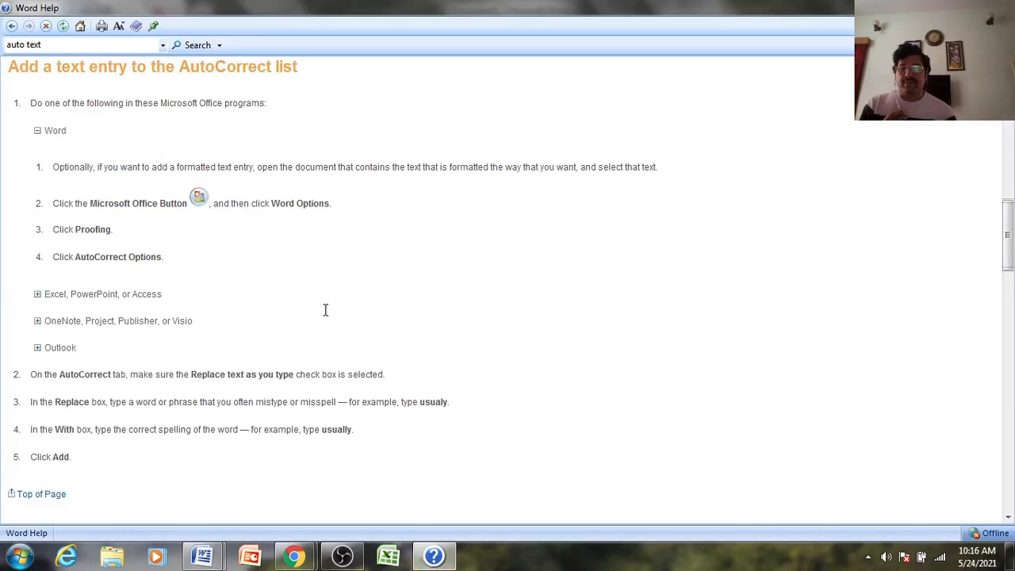
pyautogui.click(203, 559)
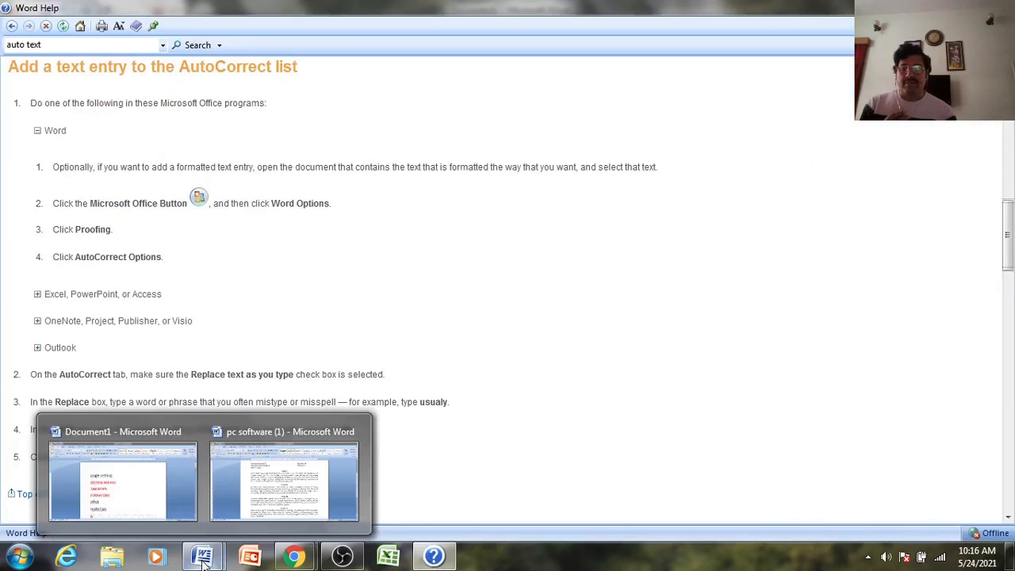
pyautogui.click(434, 559)
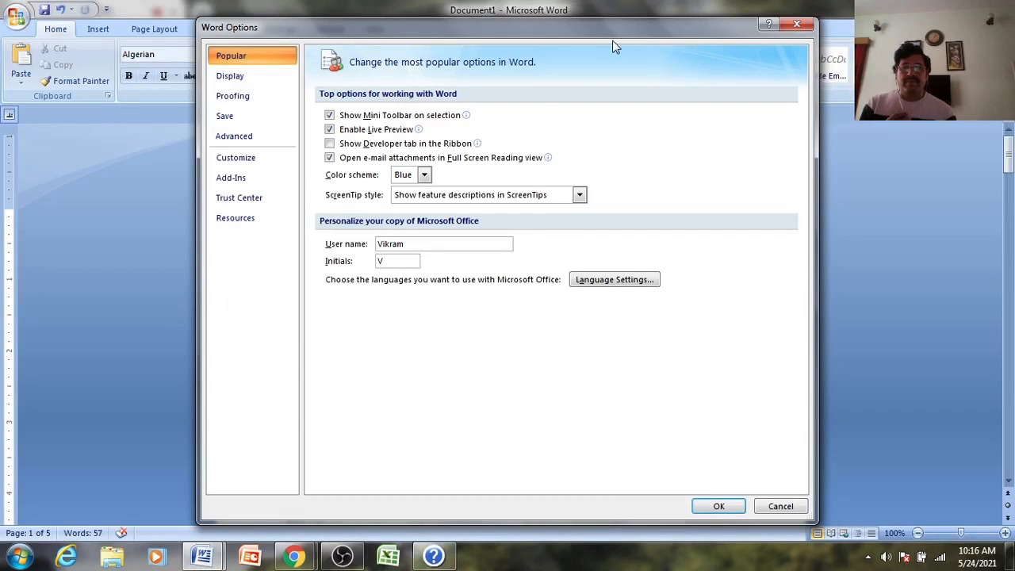
pyautogui.click(231, 103)
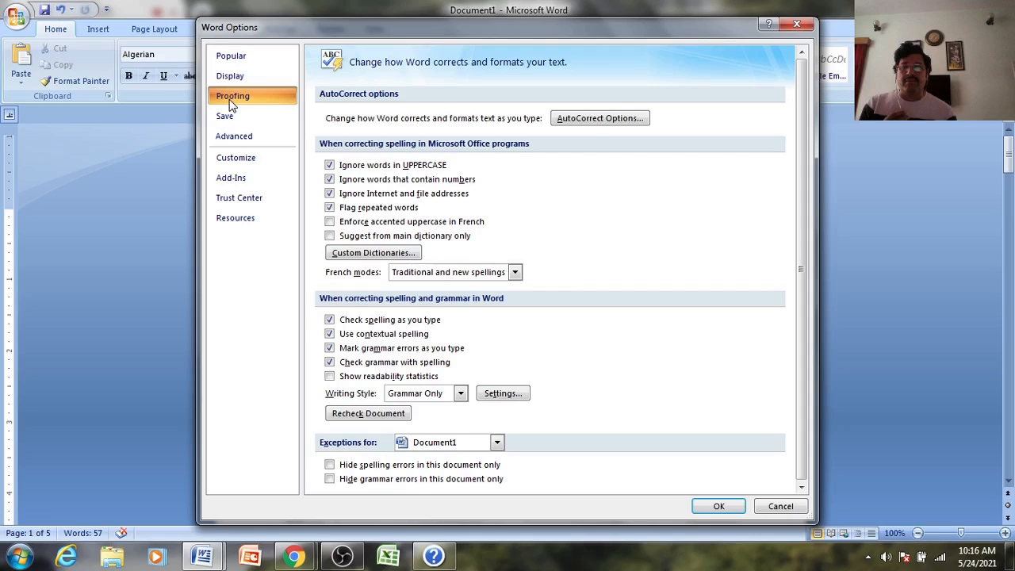
# - Add an AutoCorrect entry replacing 'vik' with the full name, then close Word Options
pyautogui.click(608, 119)
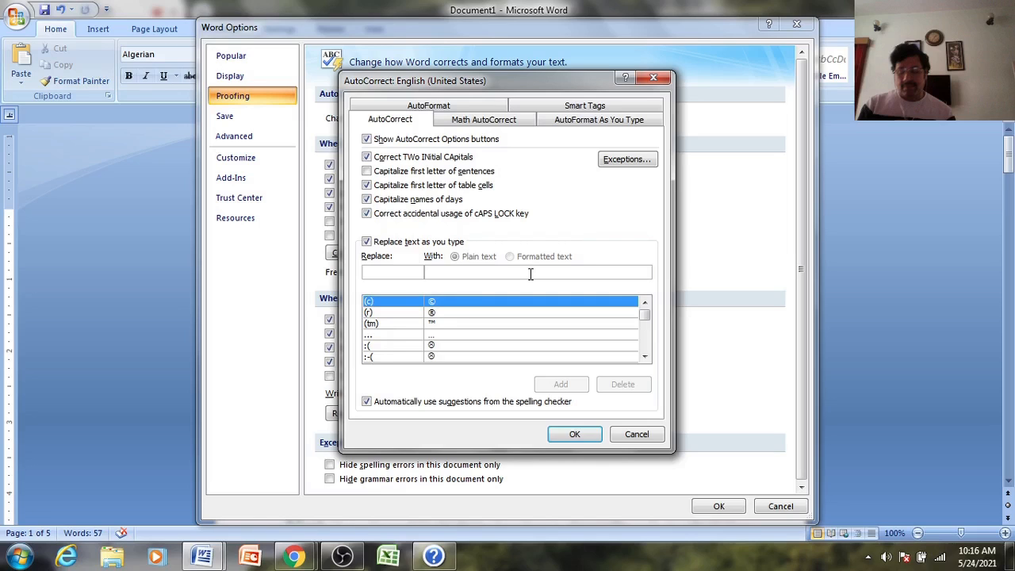
pyautogui.write('vik')
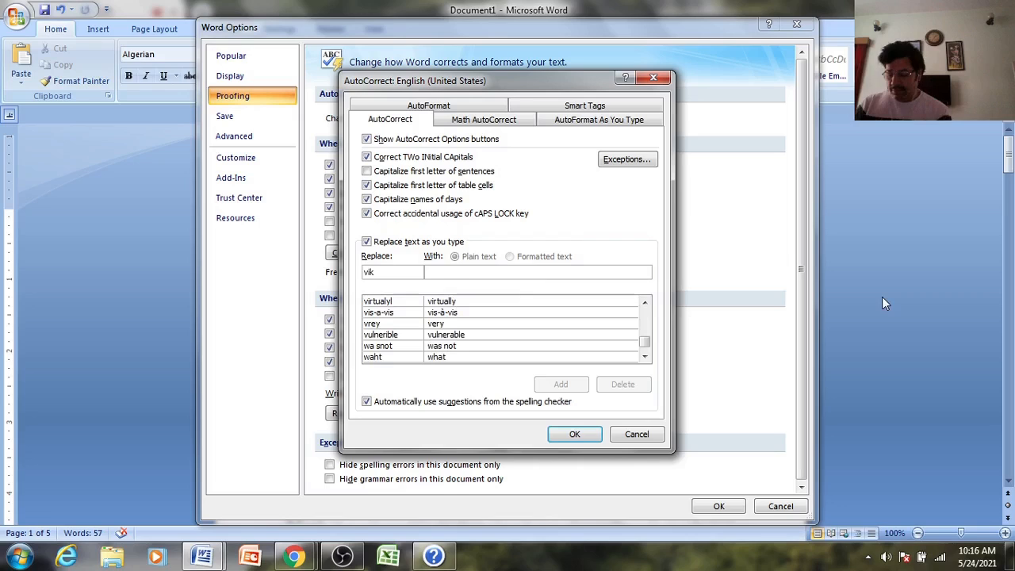
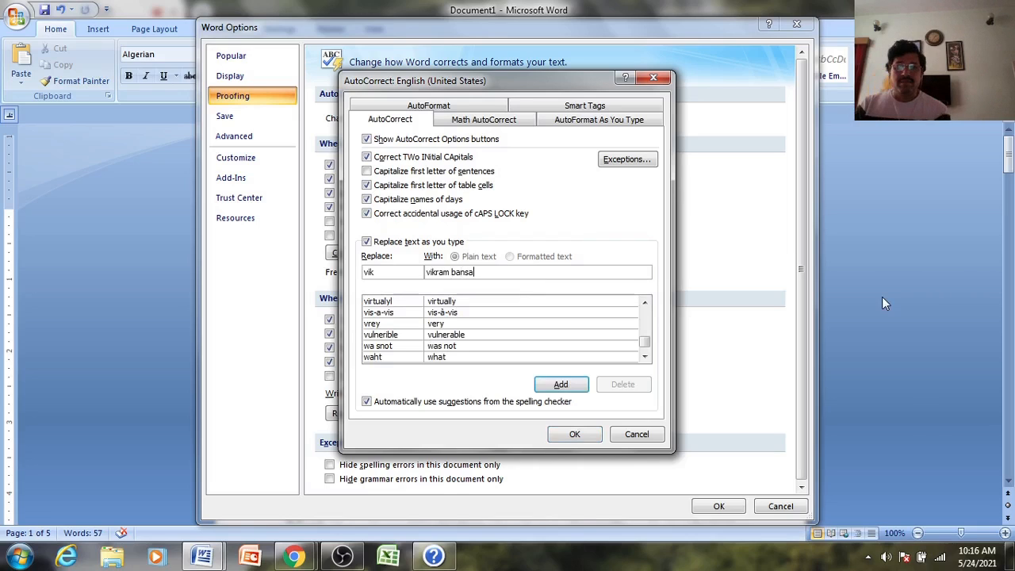
pyautogui.click(558, 384)
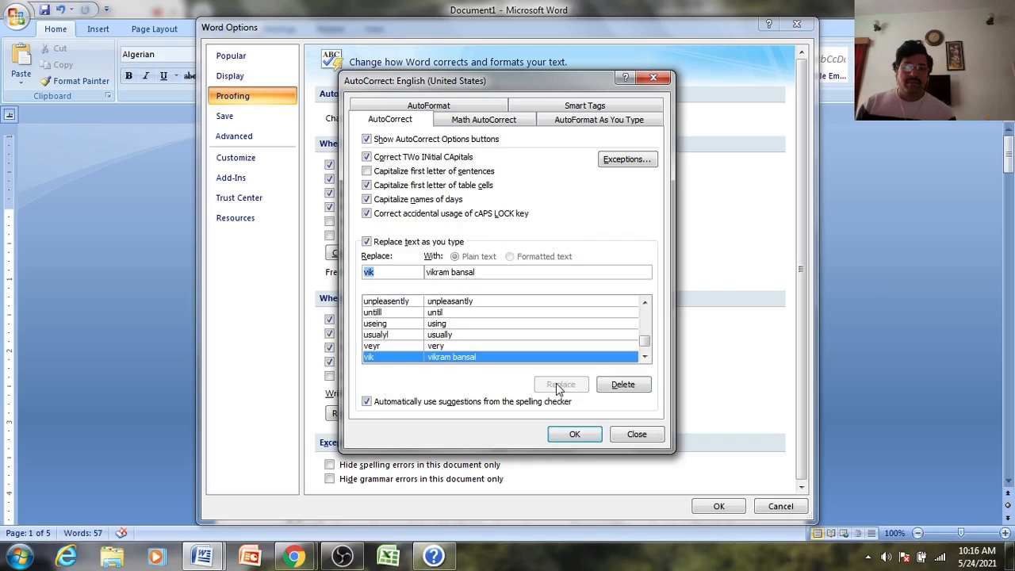
pyautogui.click(593, 434)
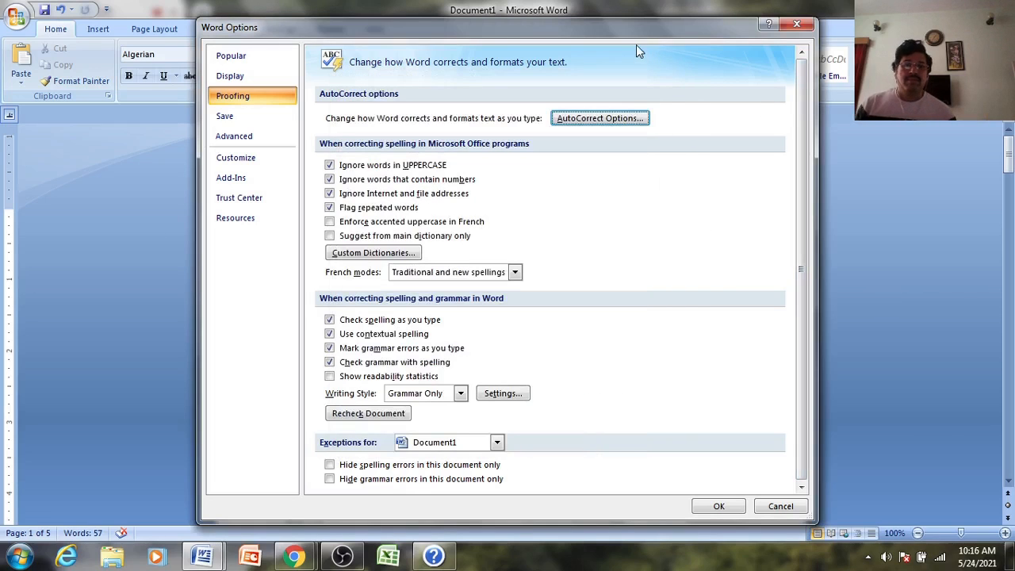
pyautogui.click(797, 23)
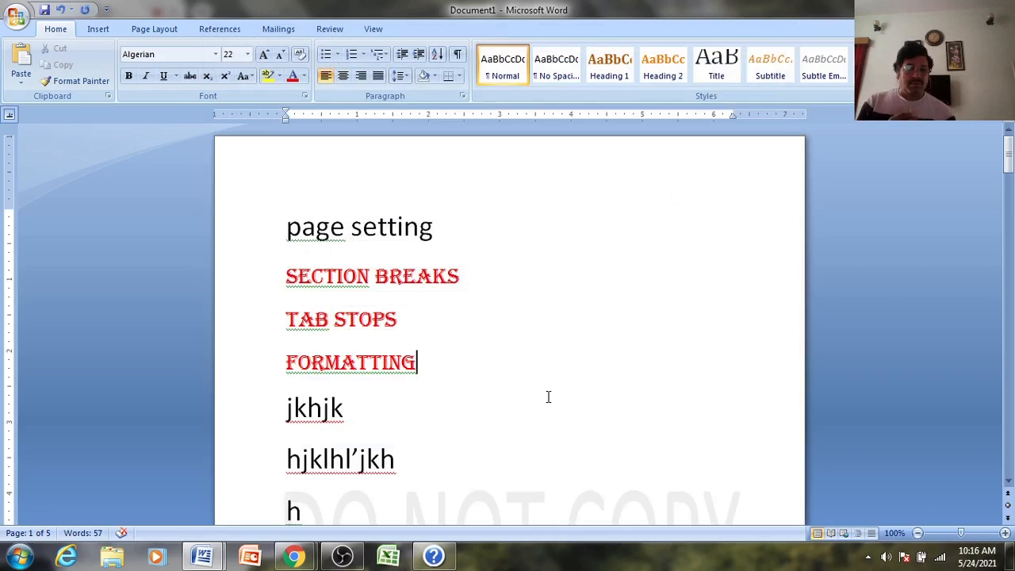
# - On the blank last page, type 'vik' to confirm it expands to the full name, then erase it
pyautogui.click(444, 448)
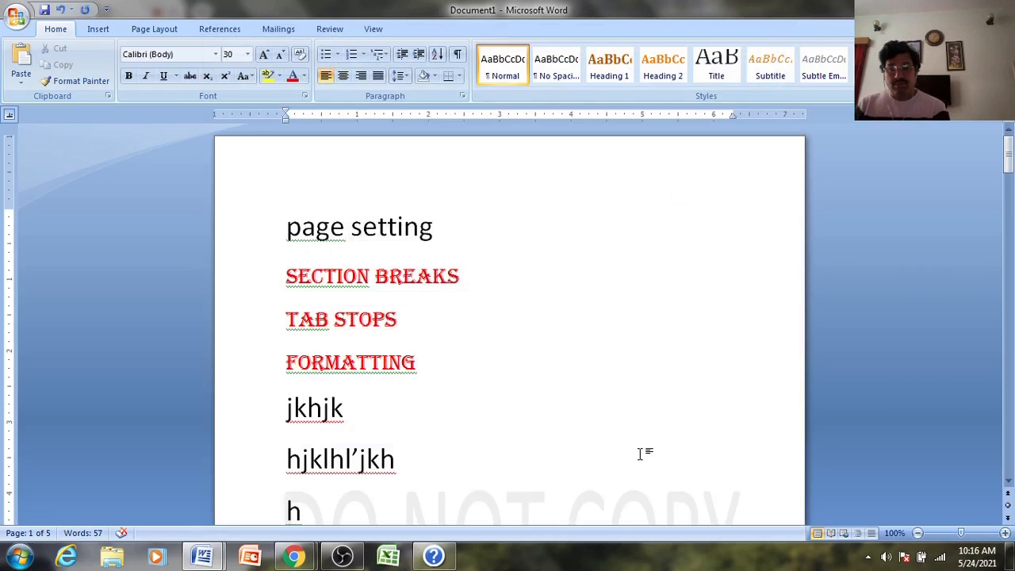
pyautogui.hotkey('ctrl', 'End')
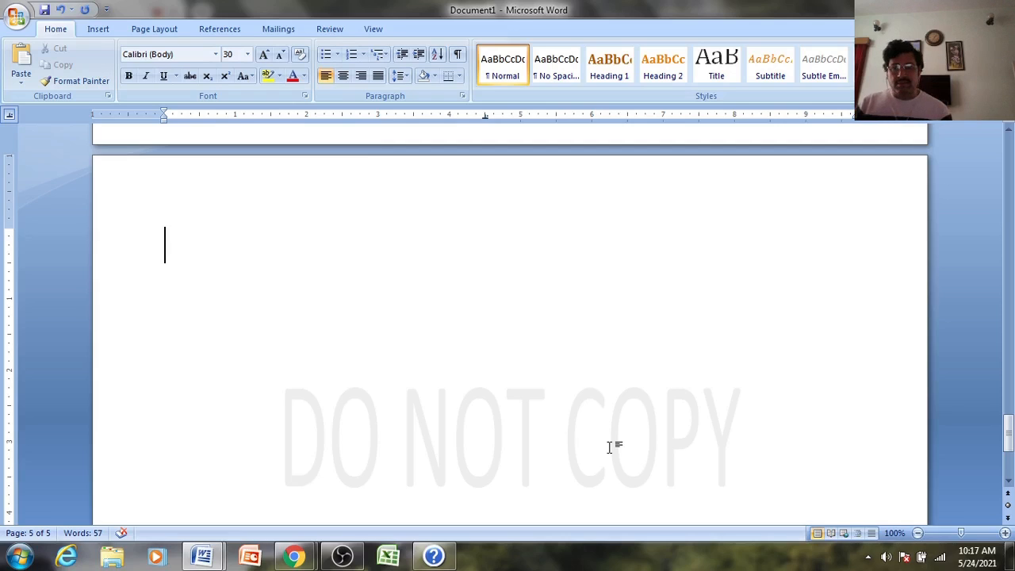
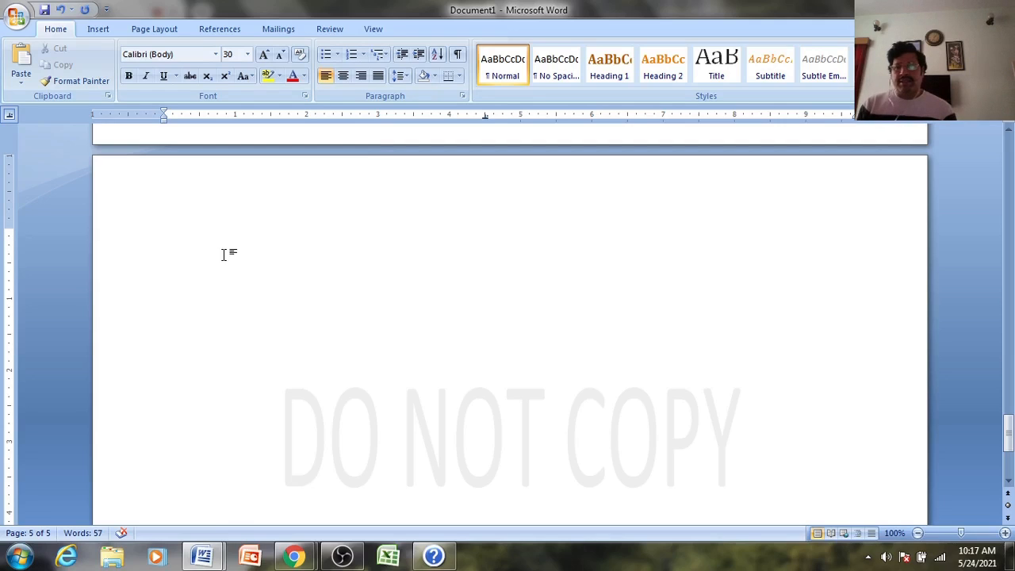
# - Reopen the AutoCorrect settings from Word Options' Proofing page
pyautogui.click(17, 18)
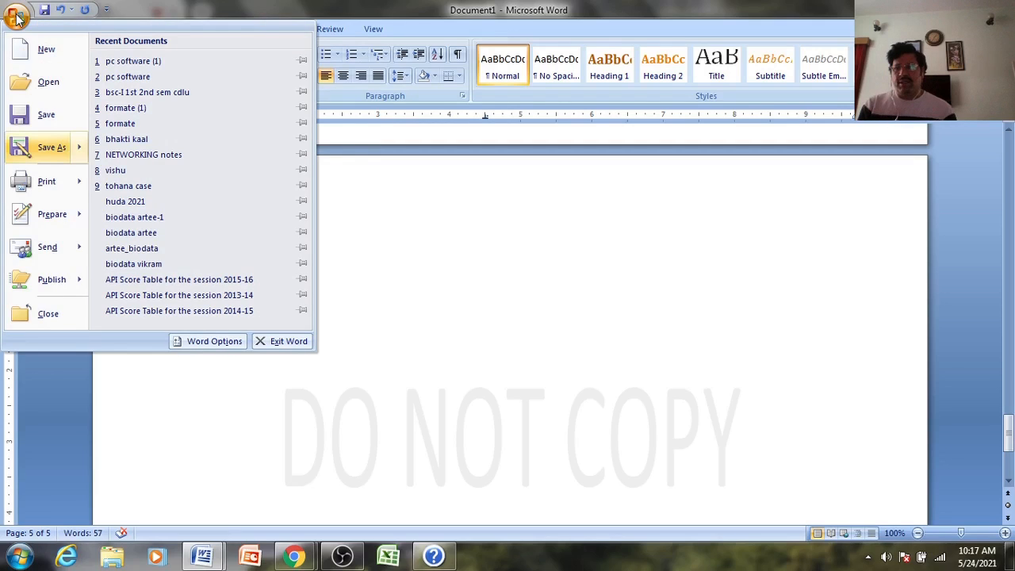
pyautogui.click(214, 342)
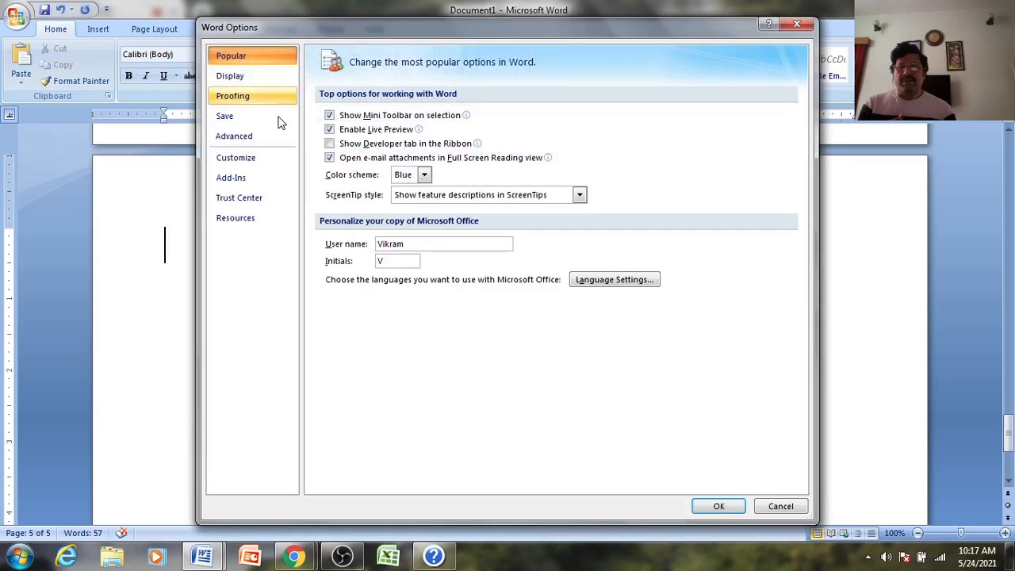
pyautogui.click(232, 101)
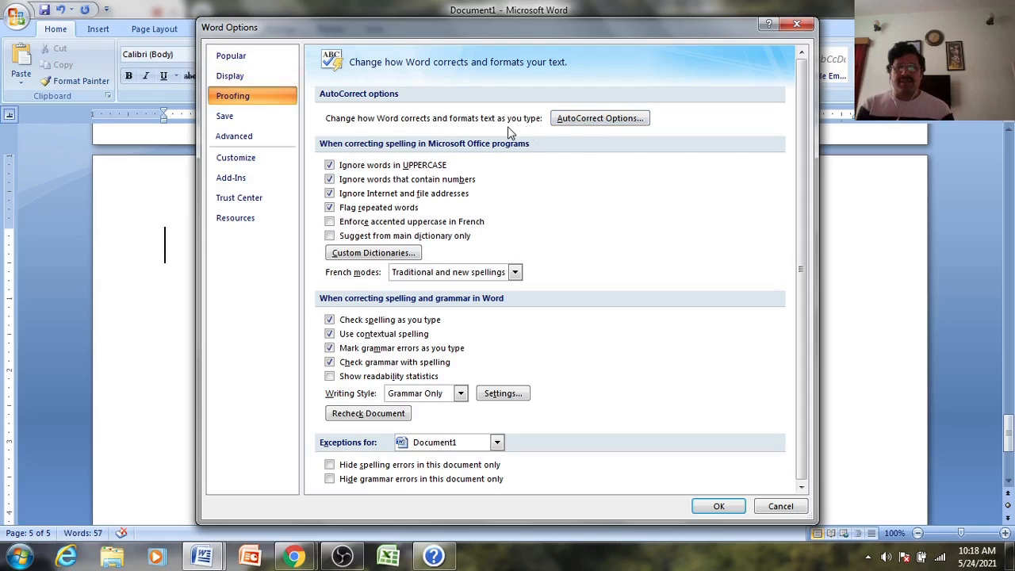
pyautogui.click(597, 124)
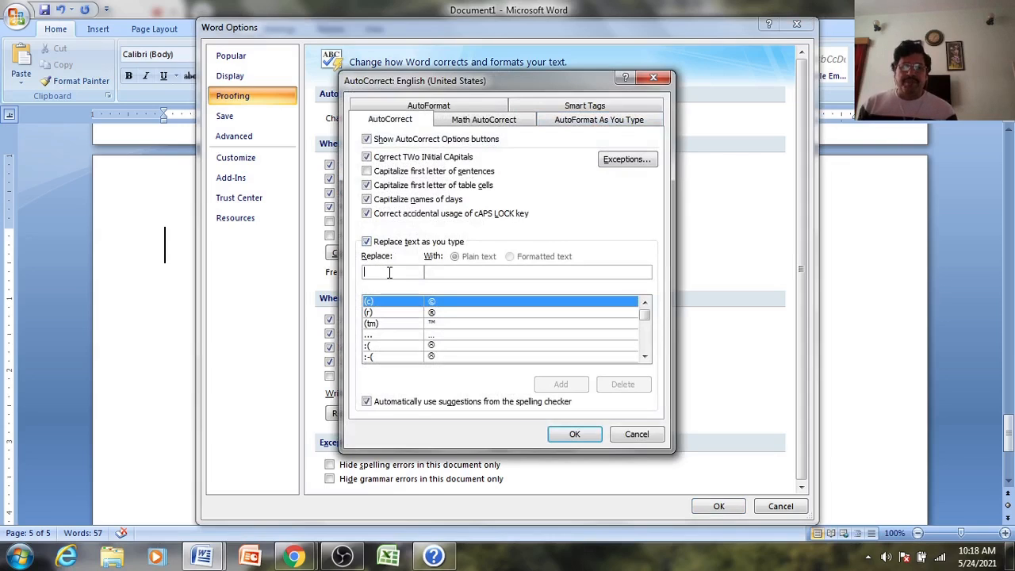
# - Enter 'vik' in Replace and the full name in With to bring up the entry
pyautogui.click(458, 271)
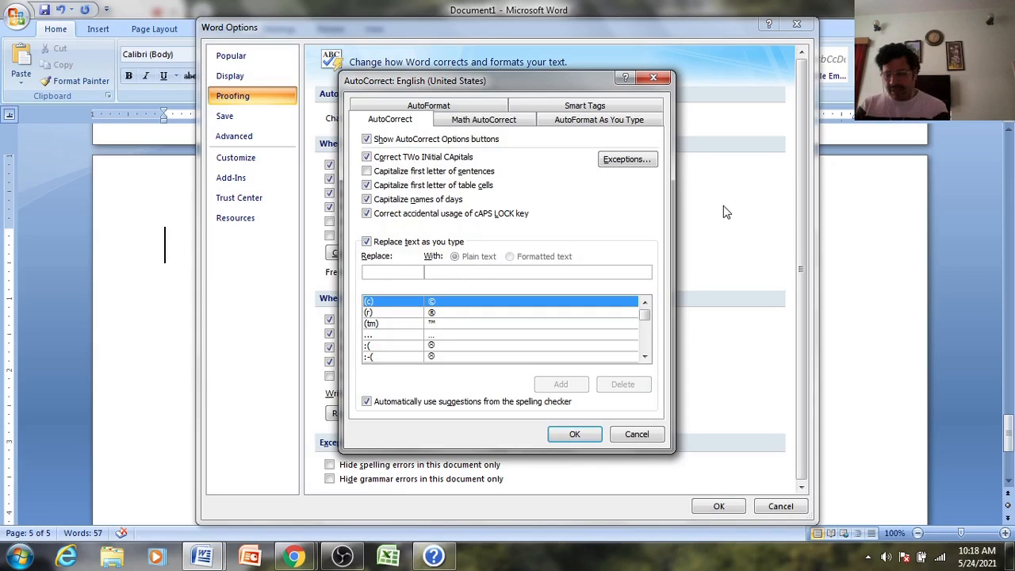
pyautogui.write('vik')
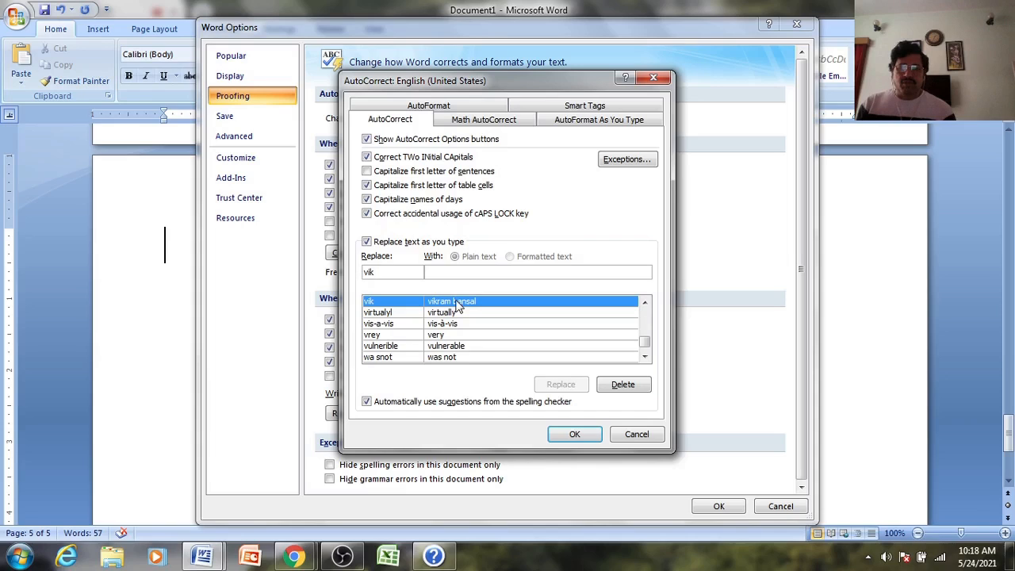
pyautogui.click(454, 270)
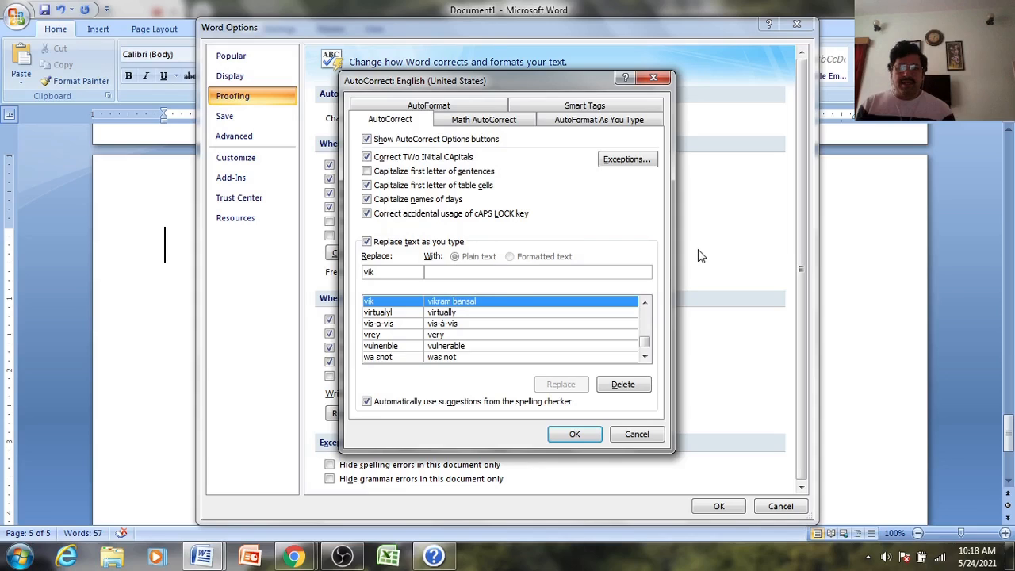
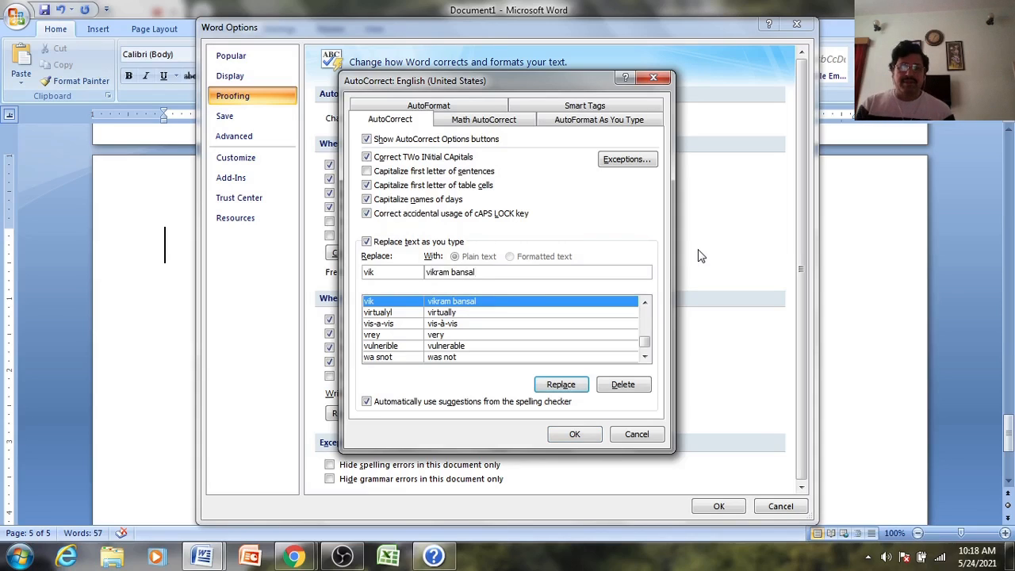